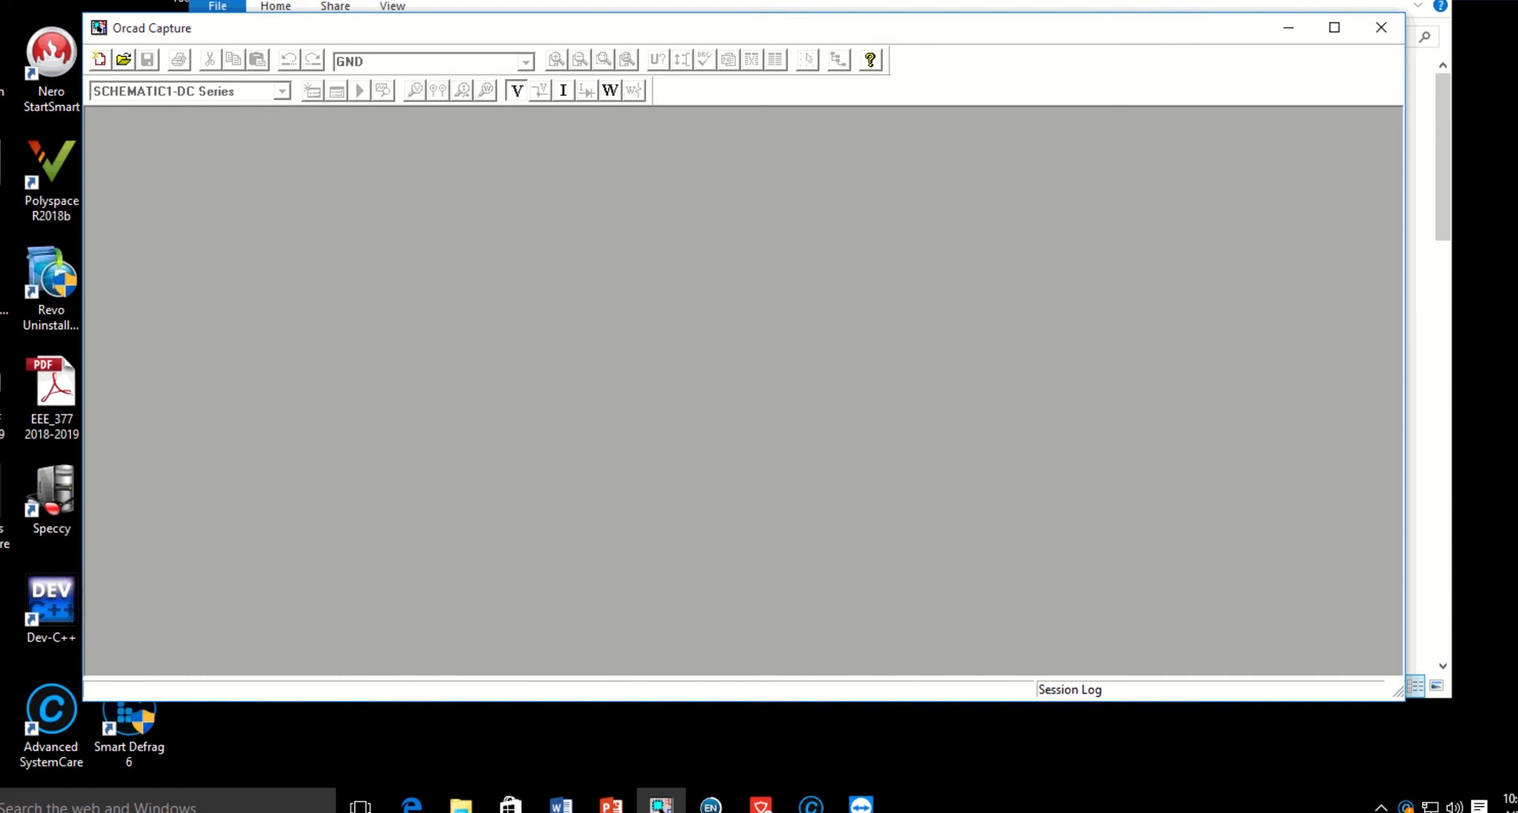
# Create a blank Analog or Mixed A/D project named "DC Series Cricuit" in the default location.
pyautogui.hotkey('alt', 'Tab')
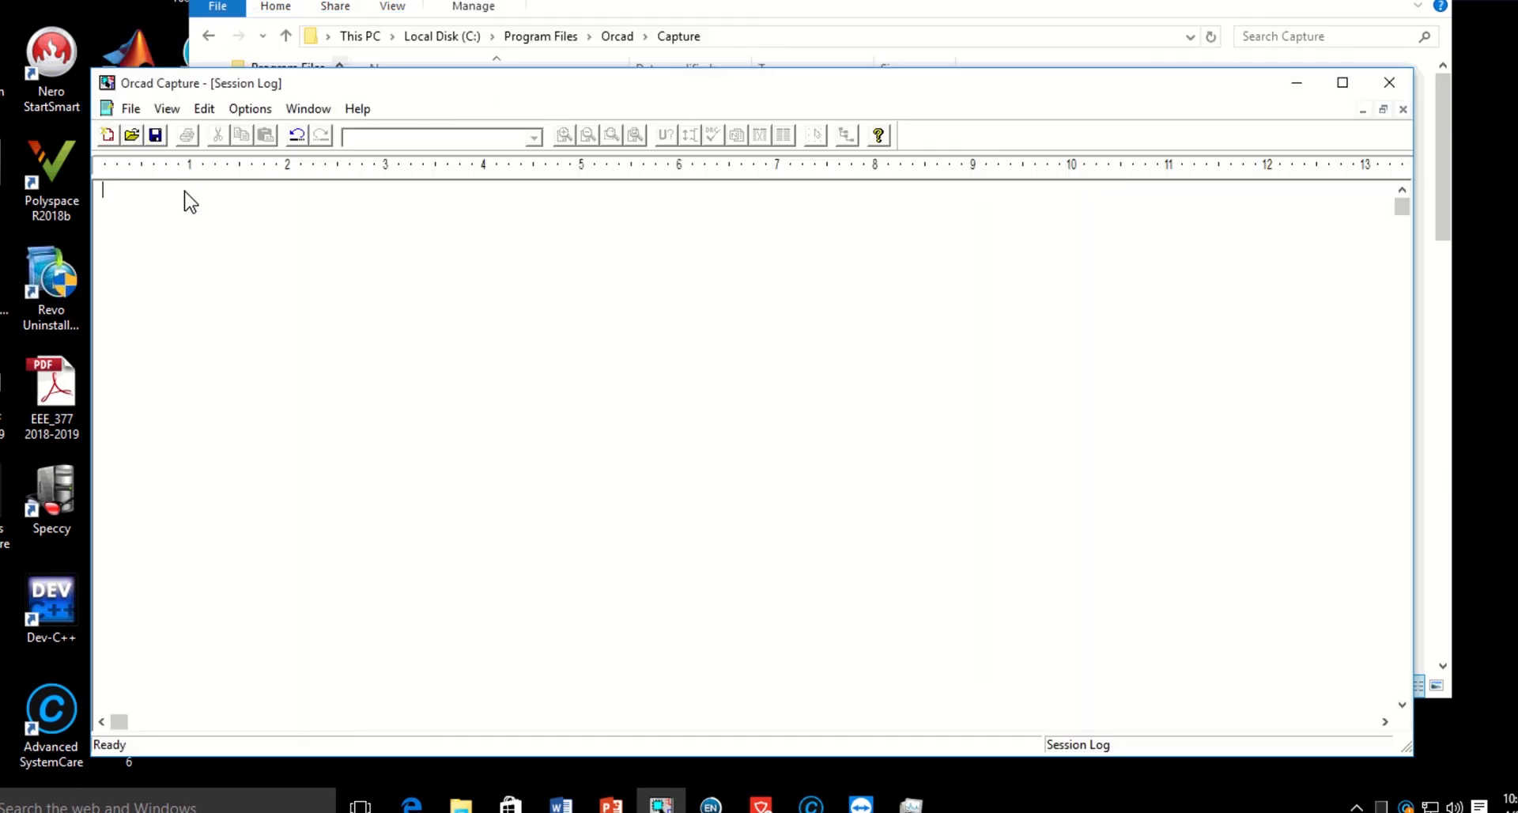
pyautogui.click(130, 108)
pyautogui.moveTo(332, 140)
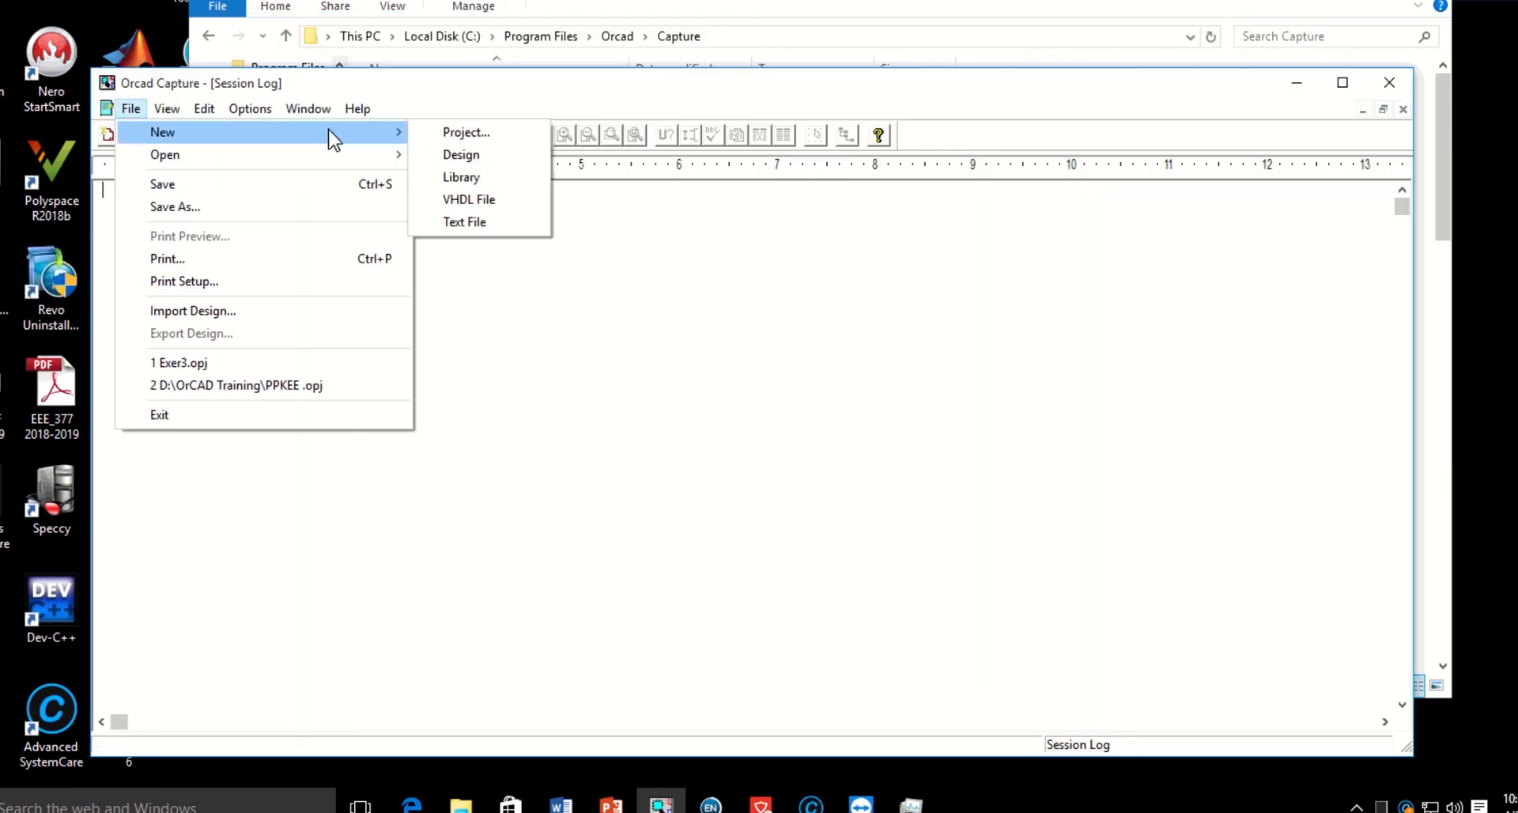
pyautogui.click(465, 135)
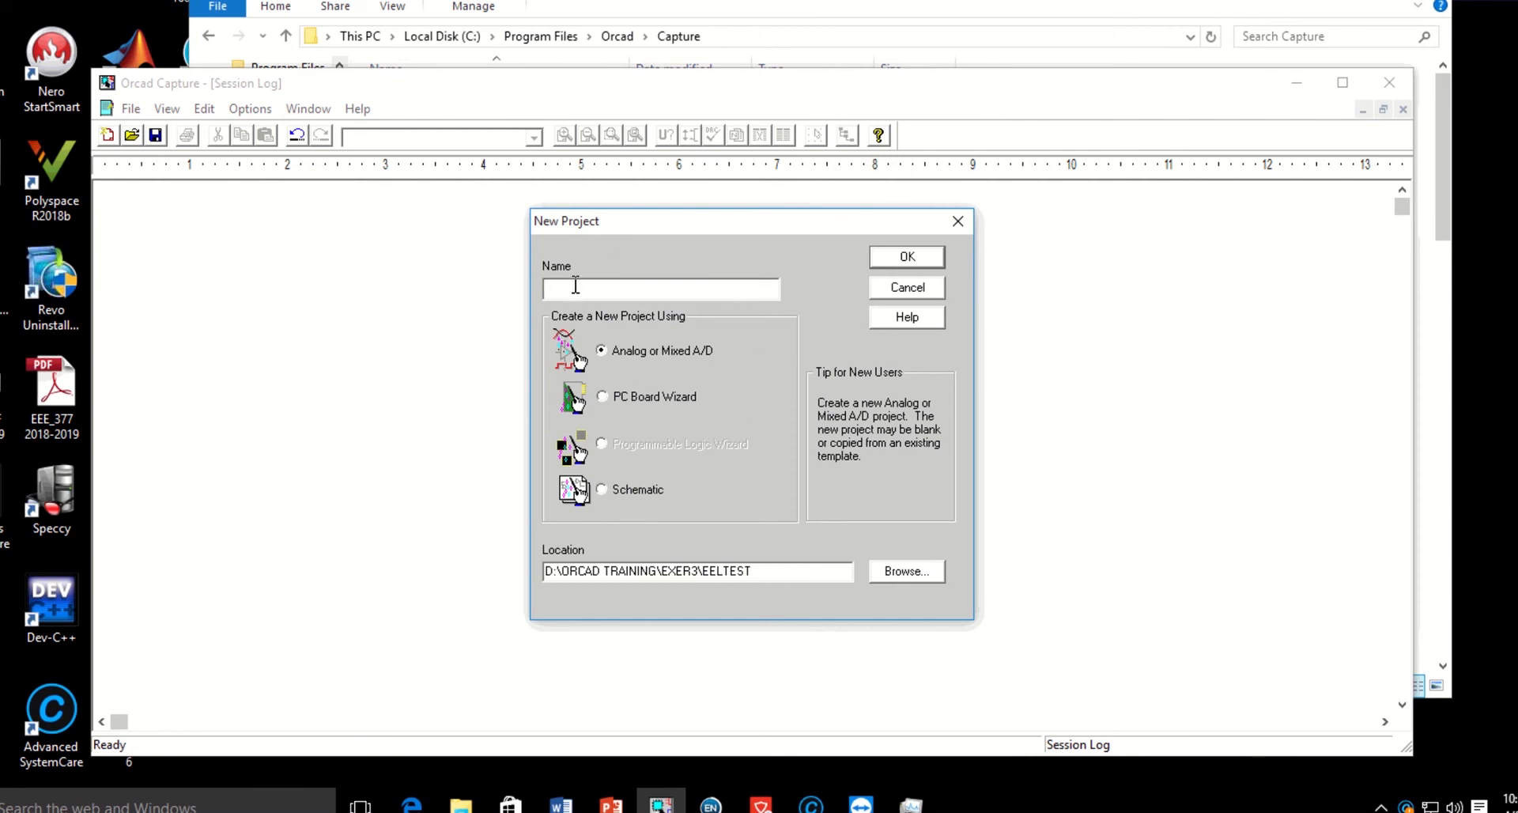
pyautogui.write('DC Series Cricuit')
pyautogui.click(908, 258)
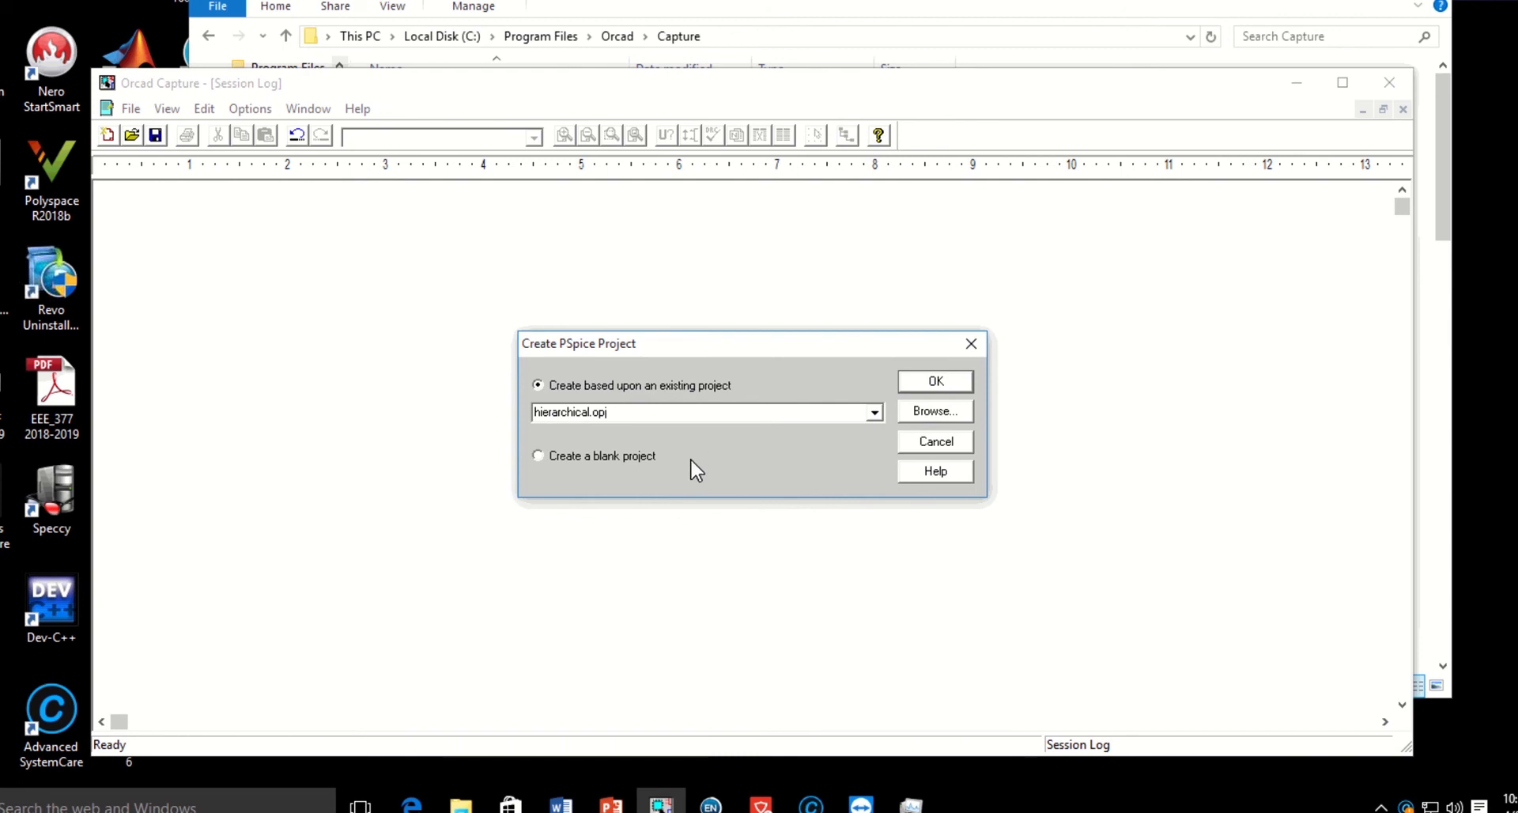
pyautogui.click(539, 456)
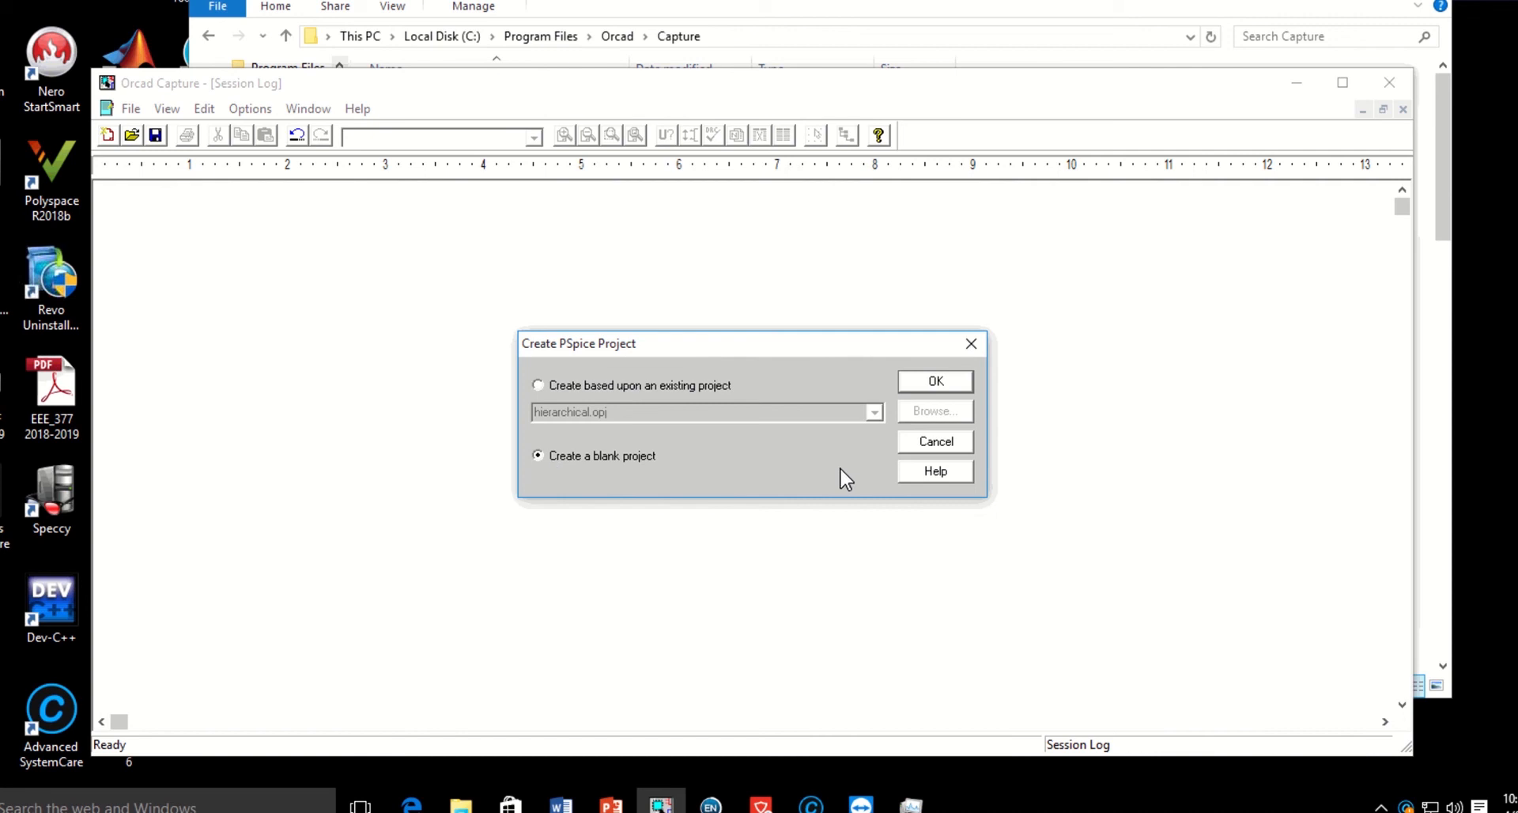
pyautogui.click(934, 382)
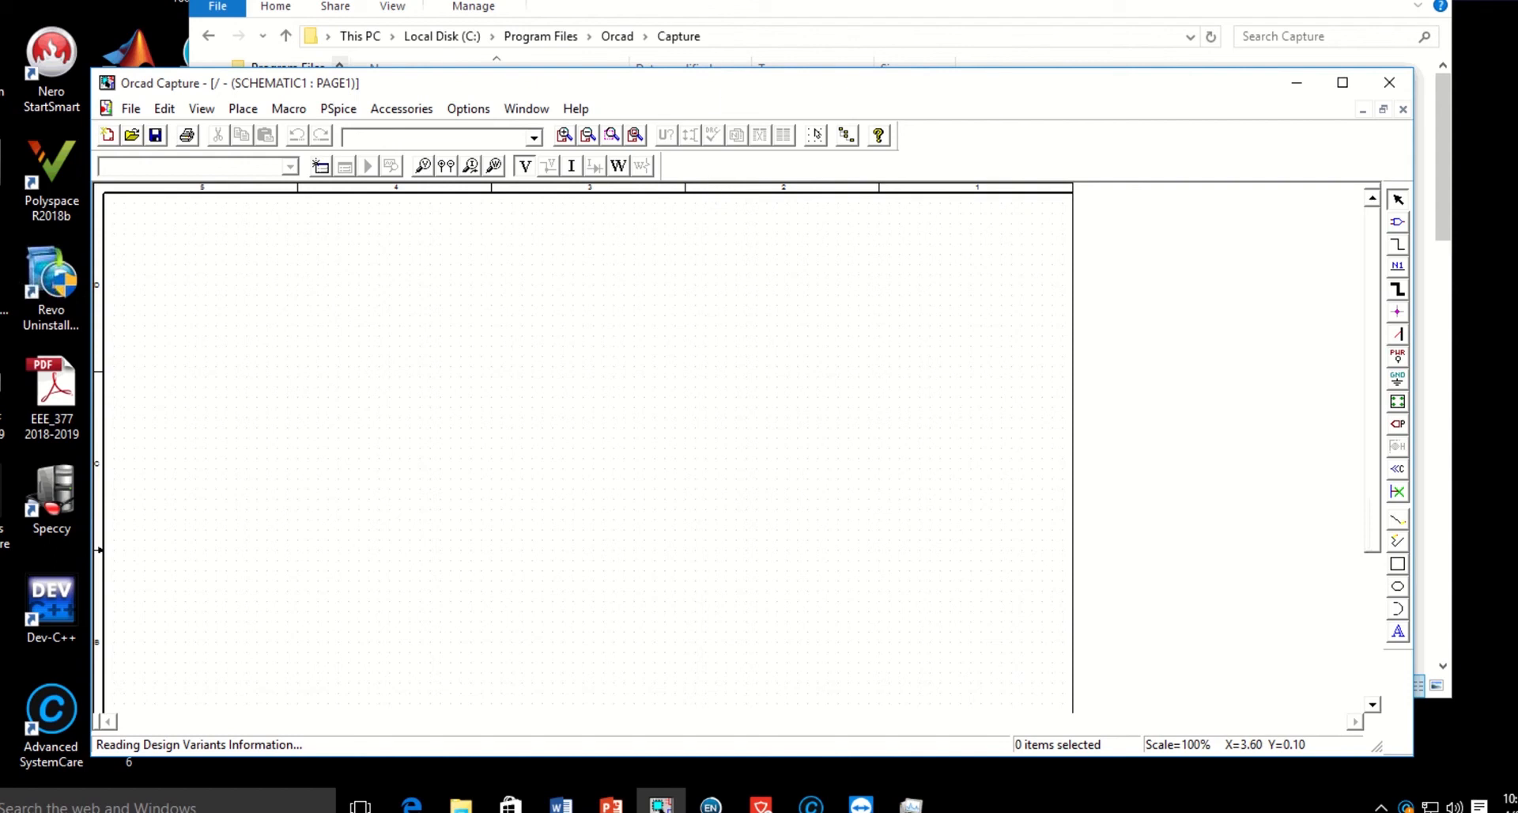
# Add all Capture libraries from the PSpice folder to the libraries available for placing parts.
pyautogui.scroll(-2, 585, 451)
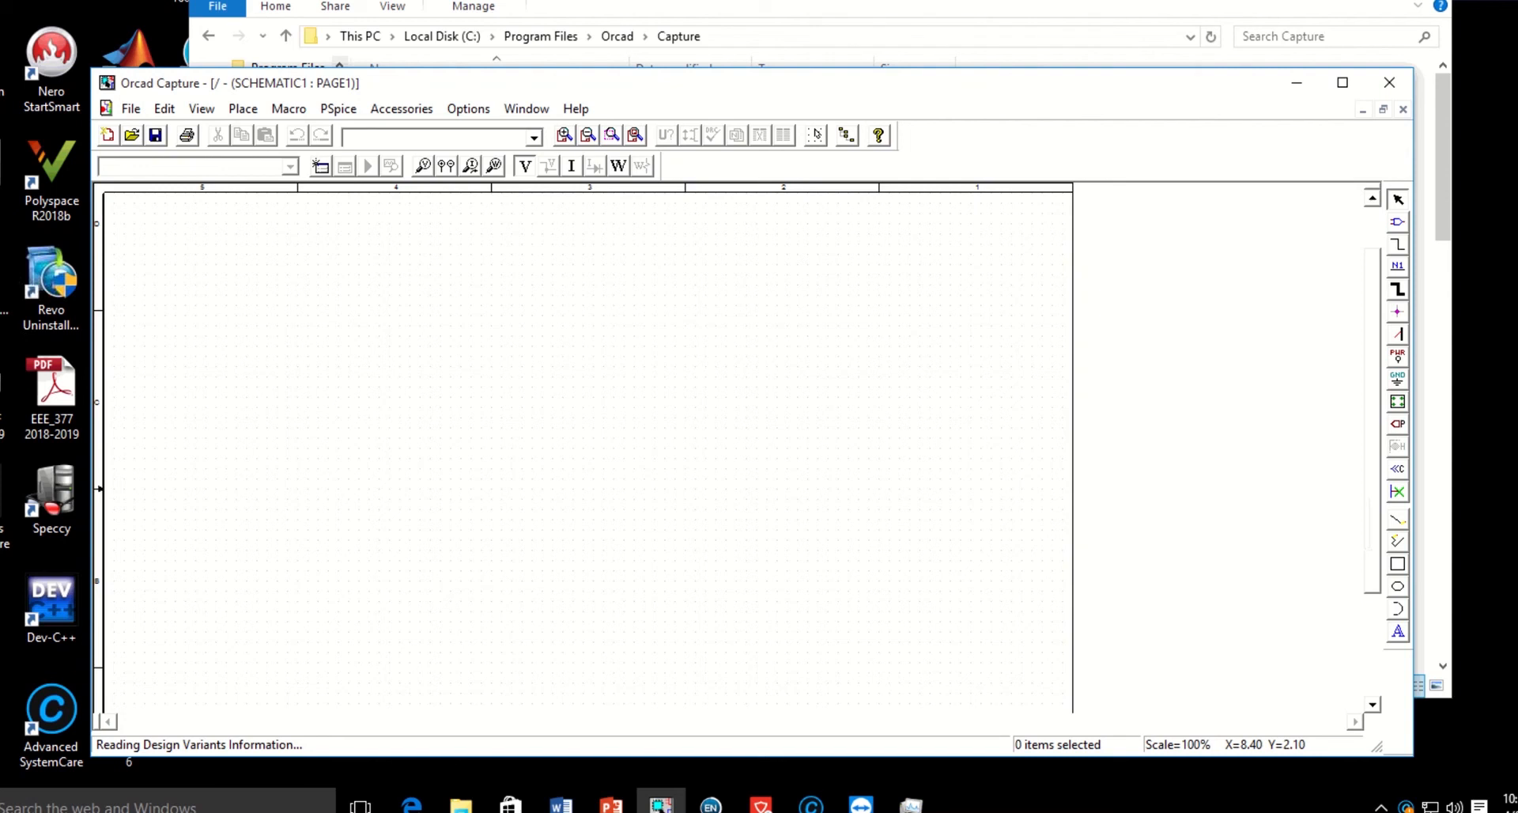
pyautogui.click(243, 108)
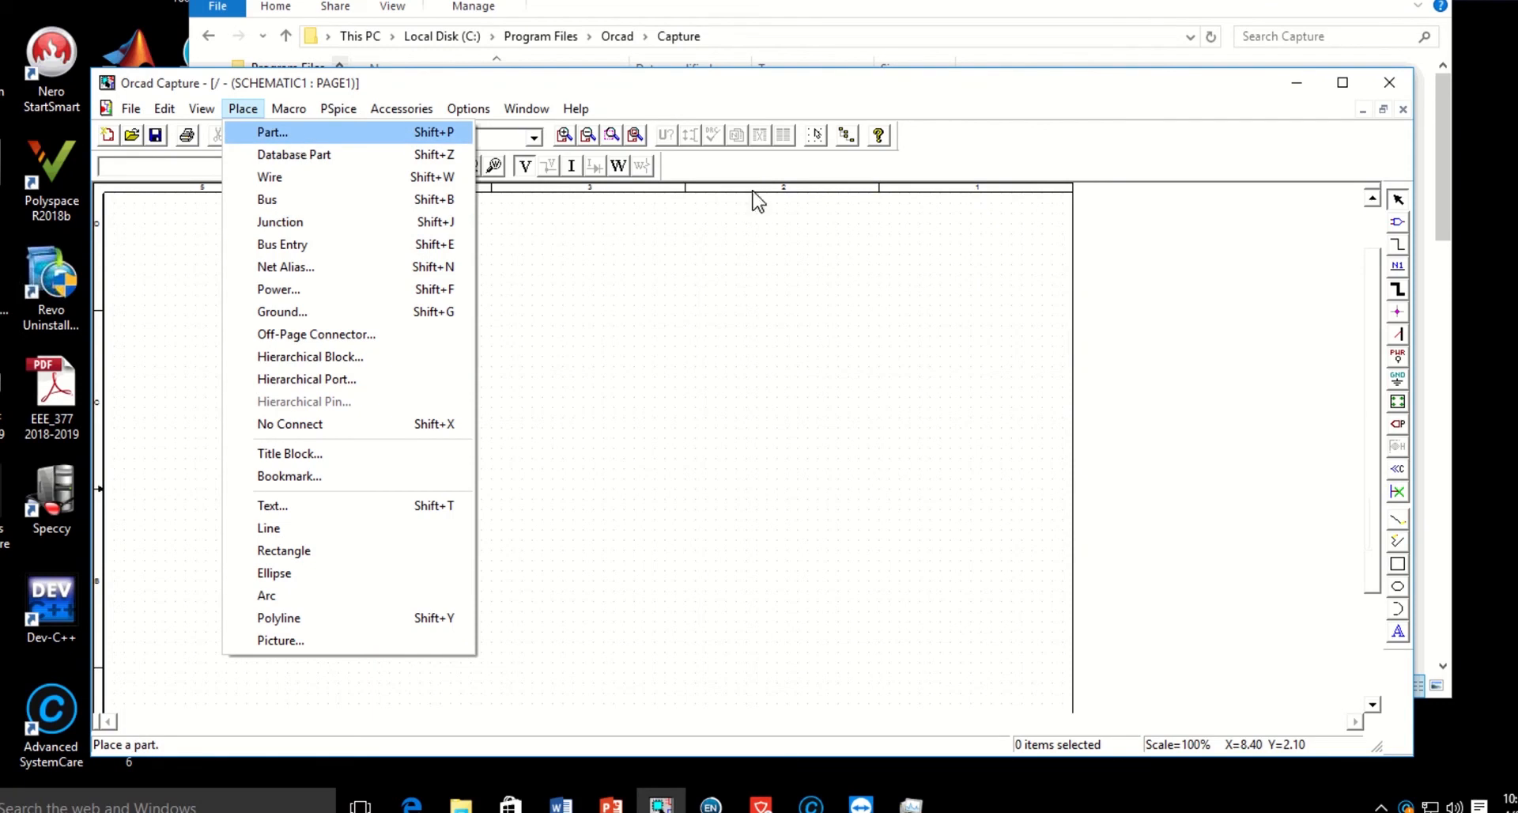
pyautogui.click(1399, 224)
pyautogui.click(1398, 224)
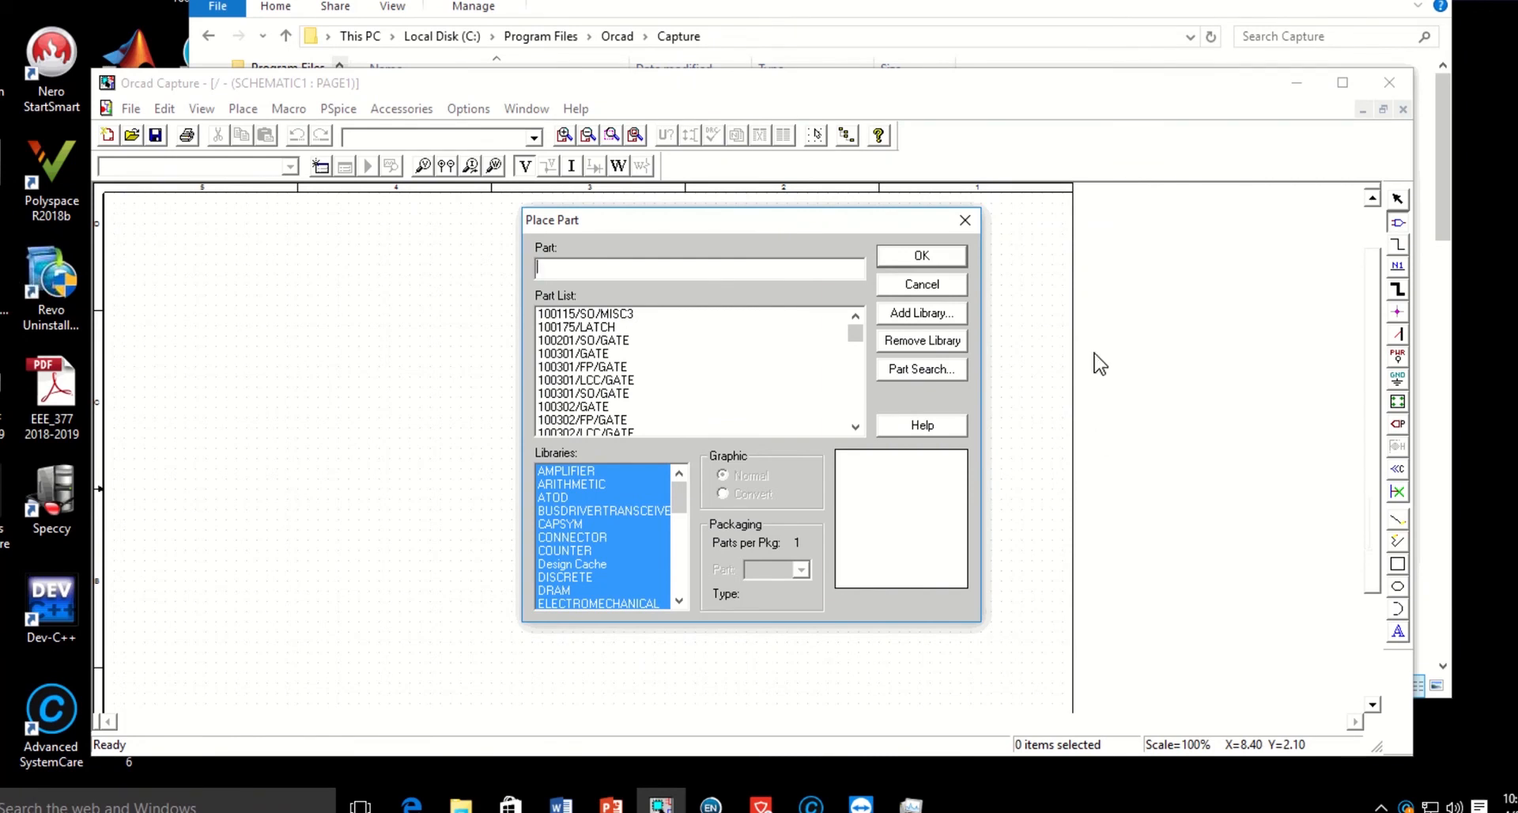
pyautogui.click(917, 313)
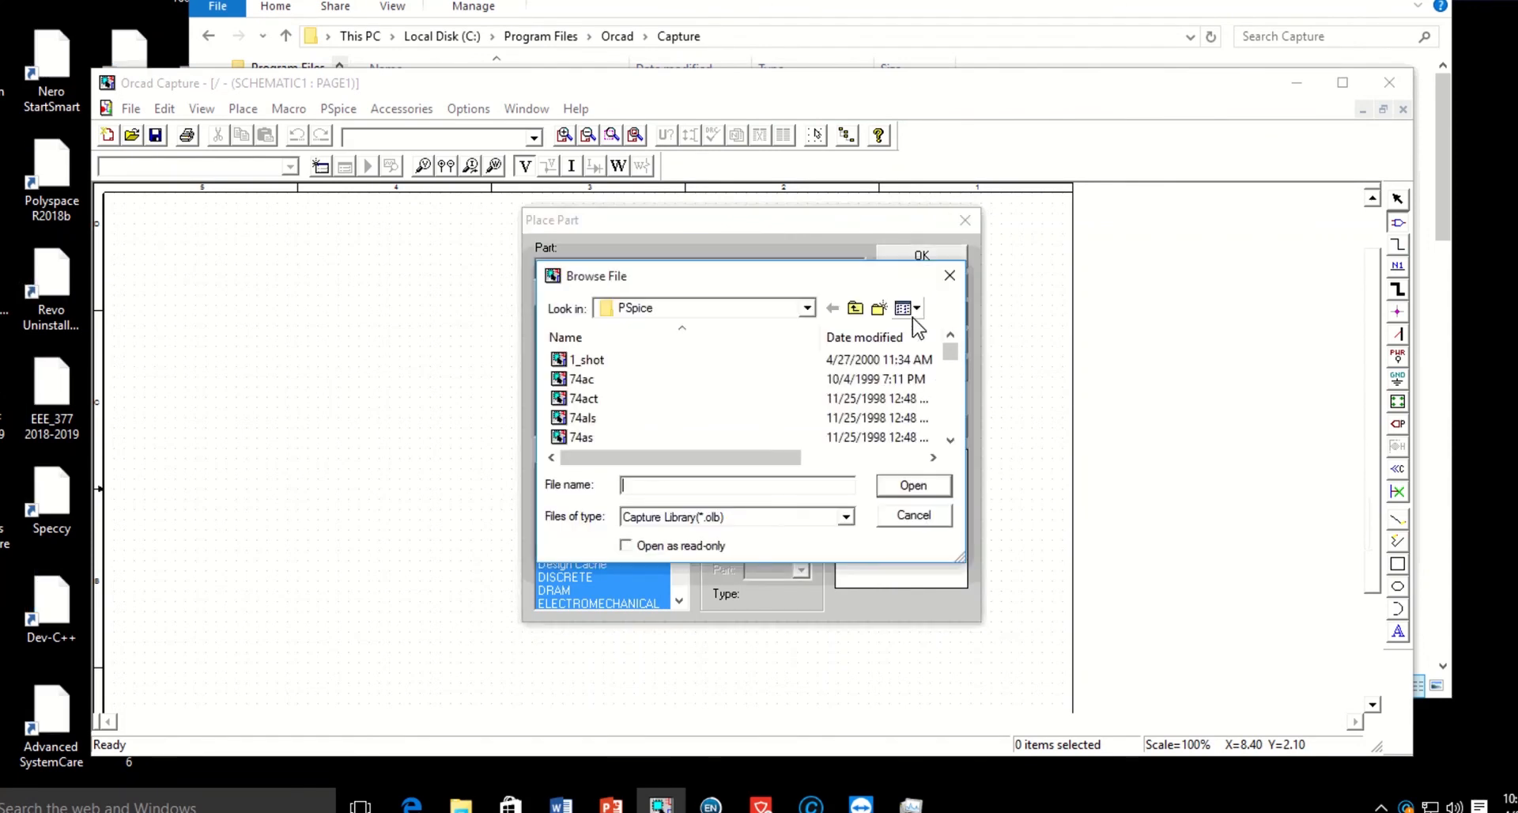
pyautogui.click(585, 380)
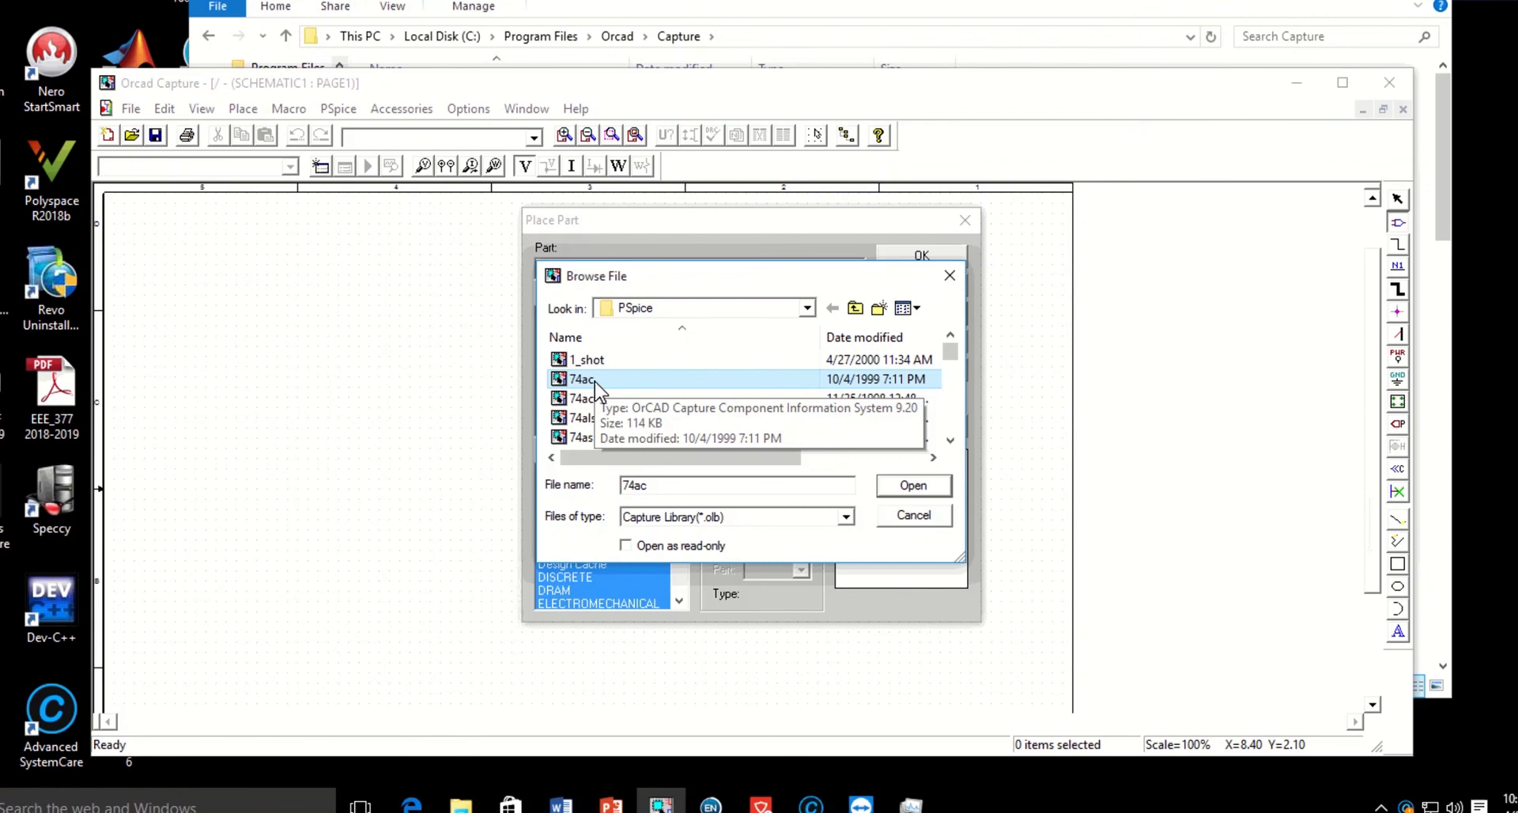
pyautogui.hotkey('ctrl', 'a')
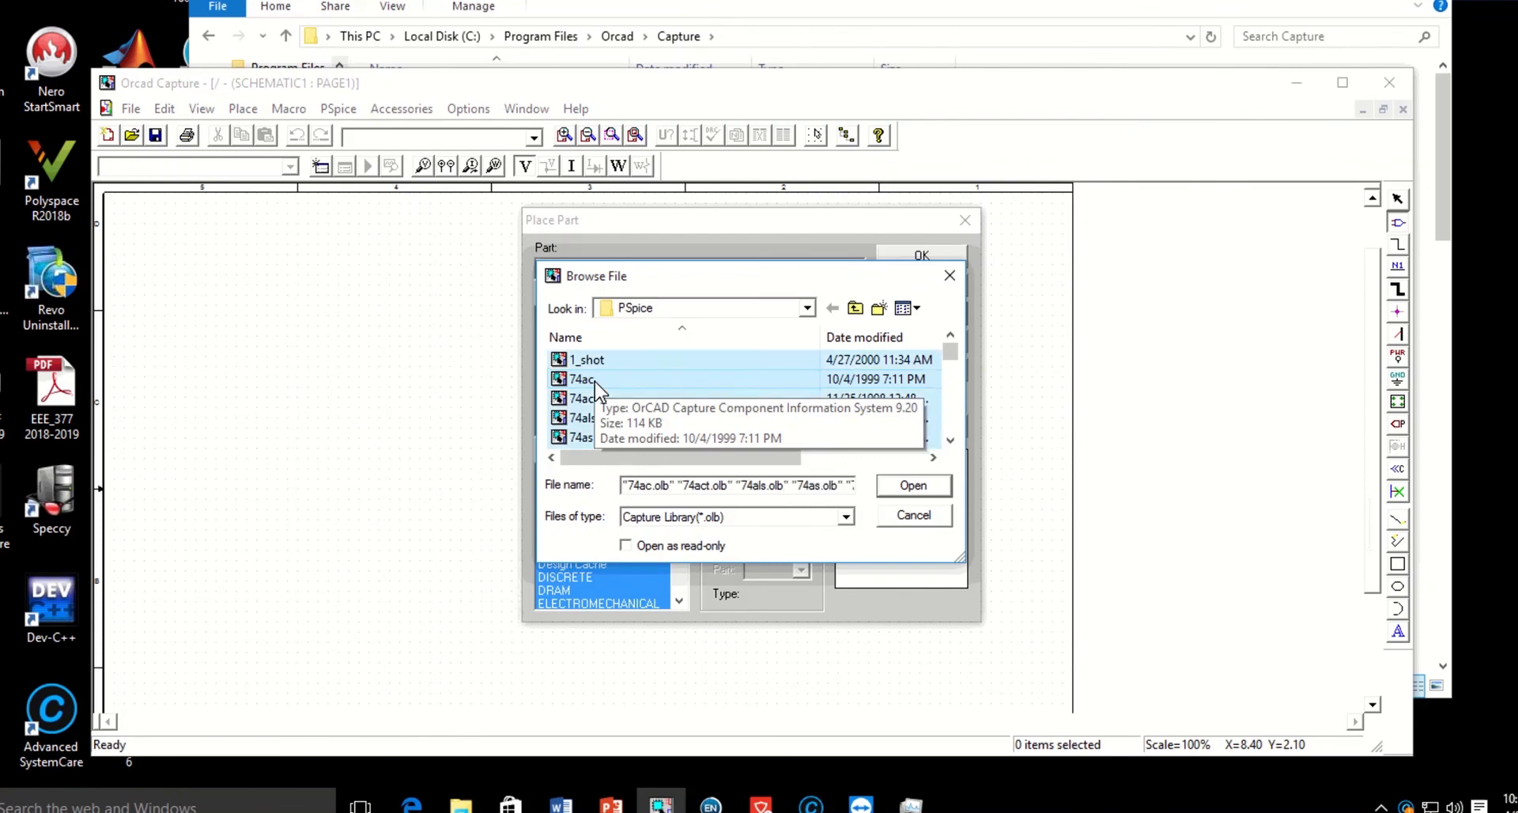
pyautogui.click(913, 486)
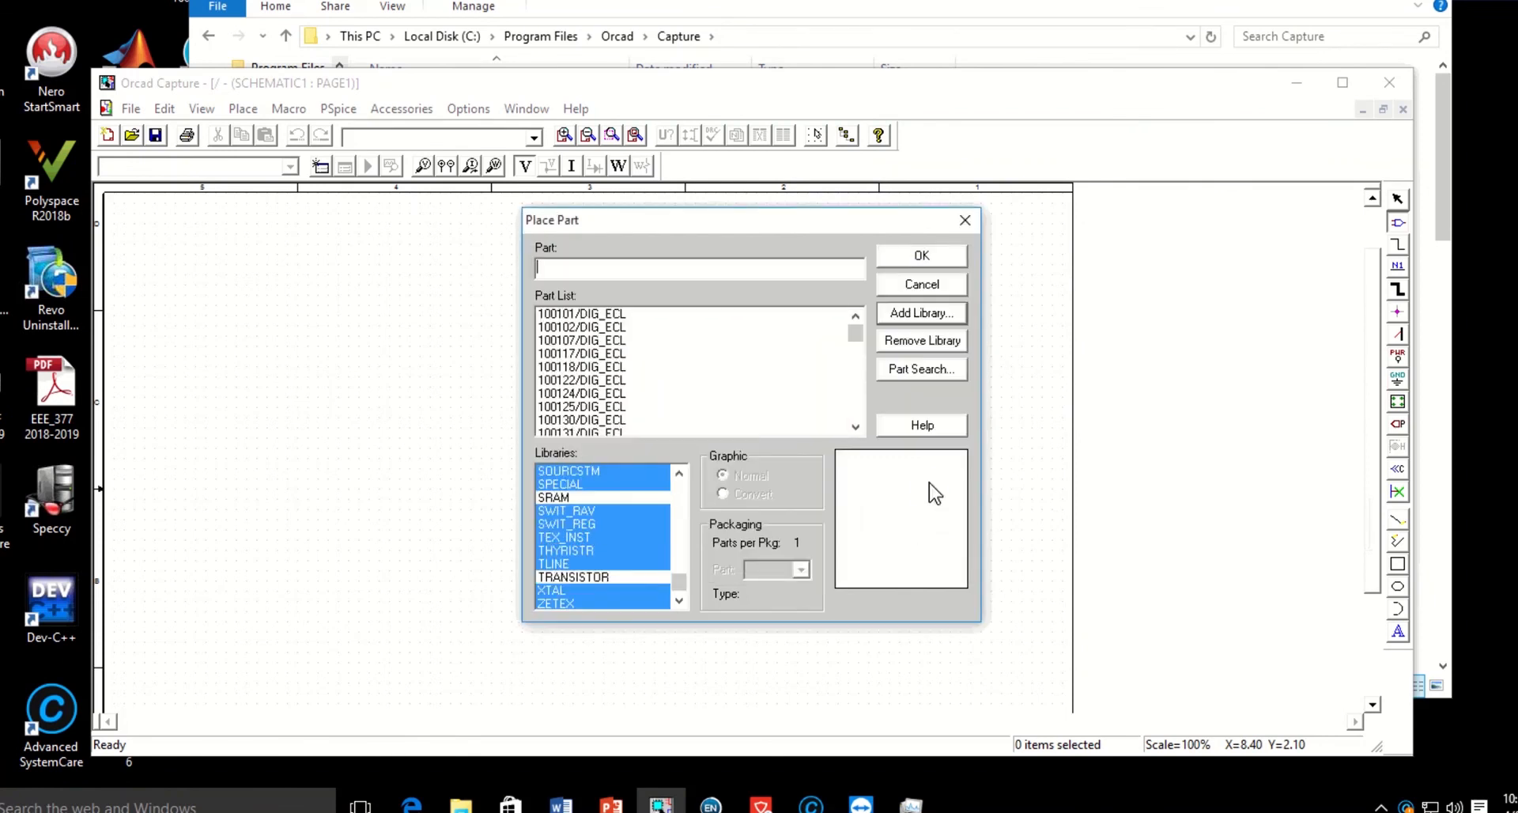
pyautogui.click(921, 257)
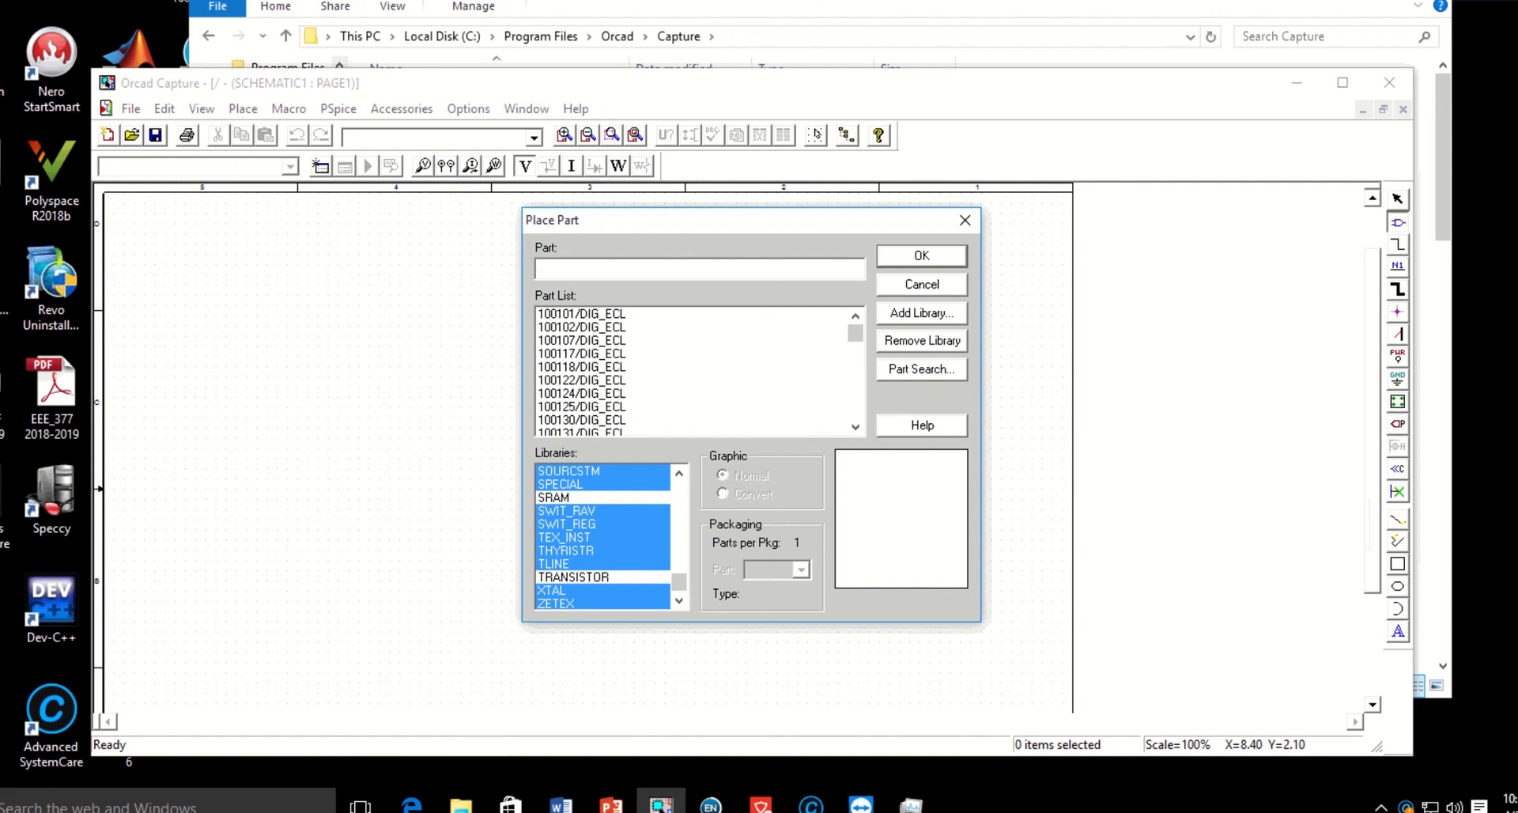
# Place one VDC source from the SOURCE library in the upper-left area of the schematic page and end placement.
pyautogui.click(564, 267)
pyautogui.write('VDC')
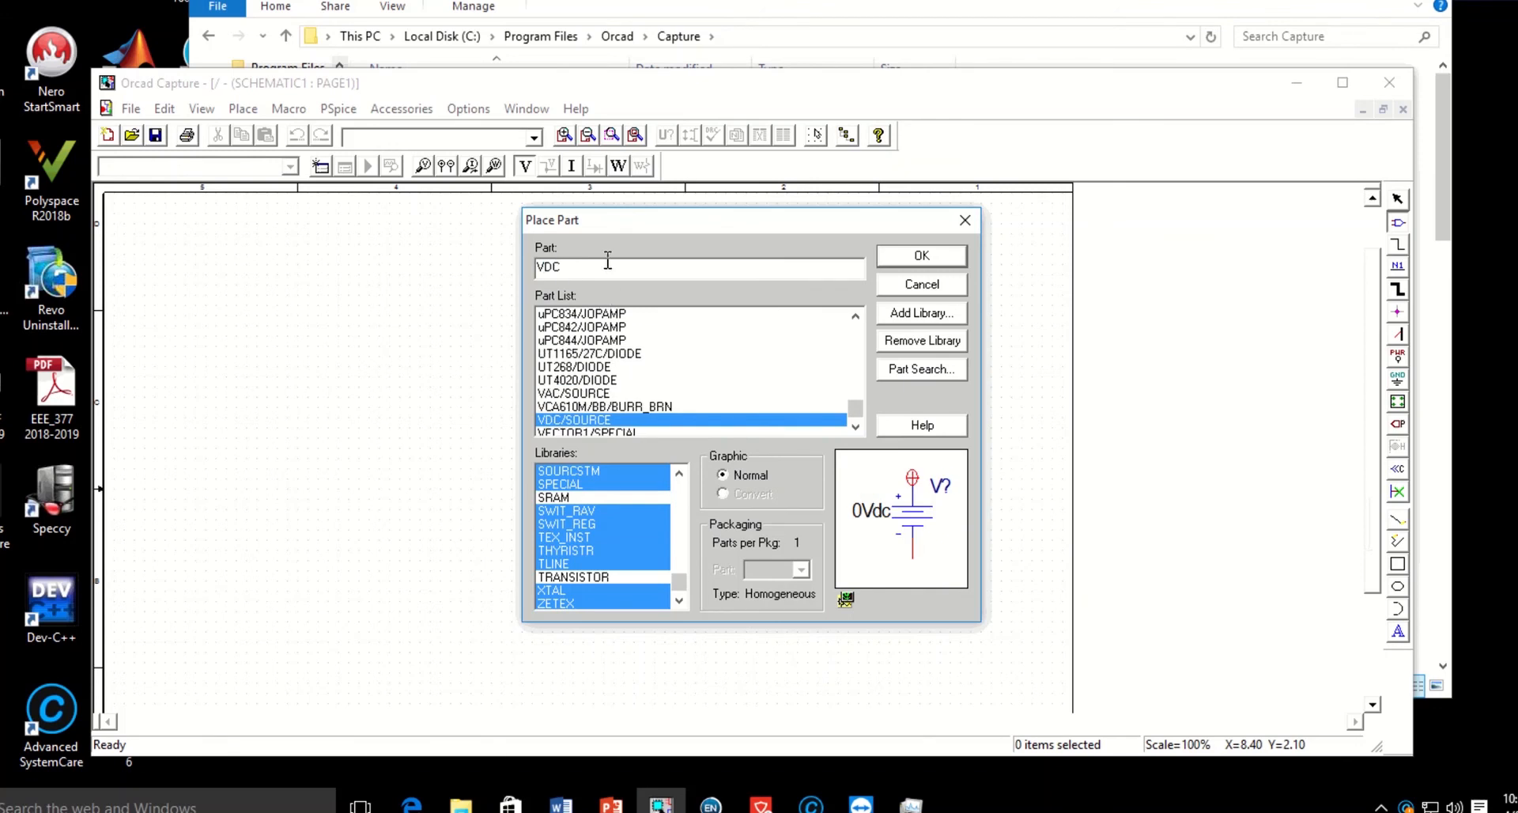
pyautogui.click(921, 256)
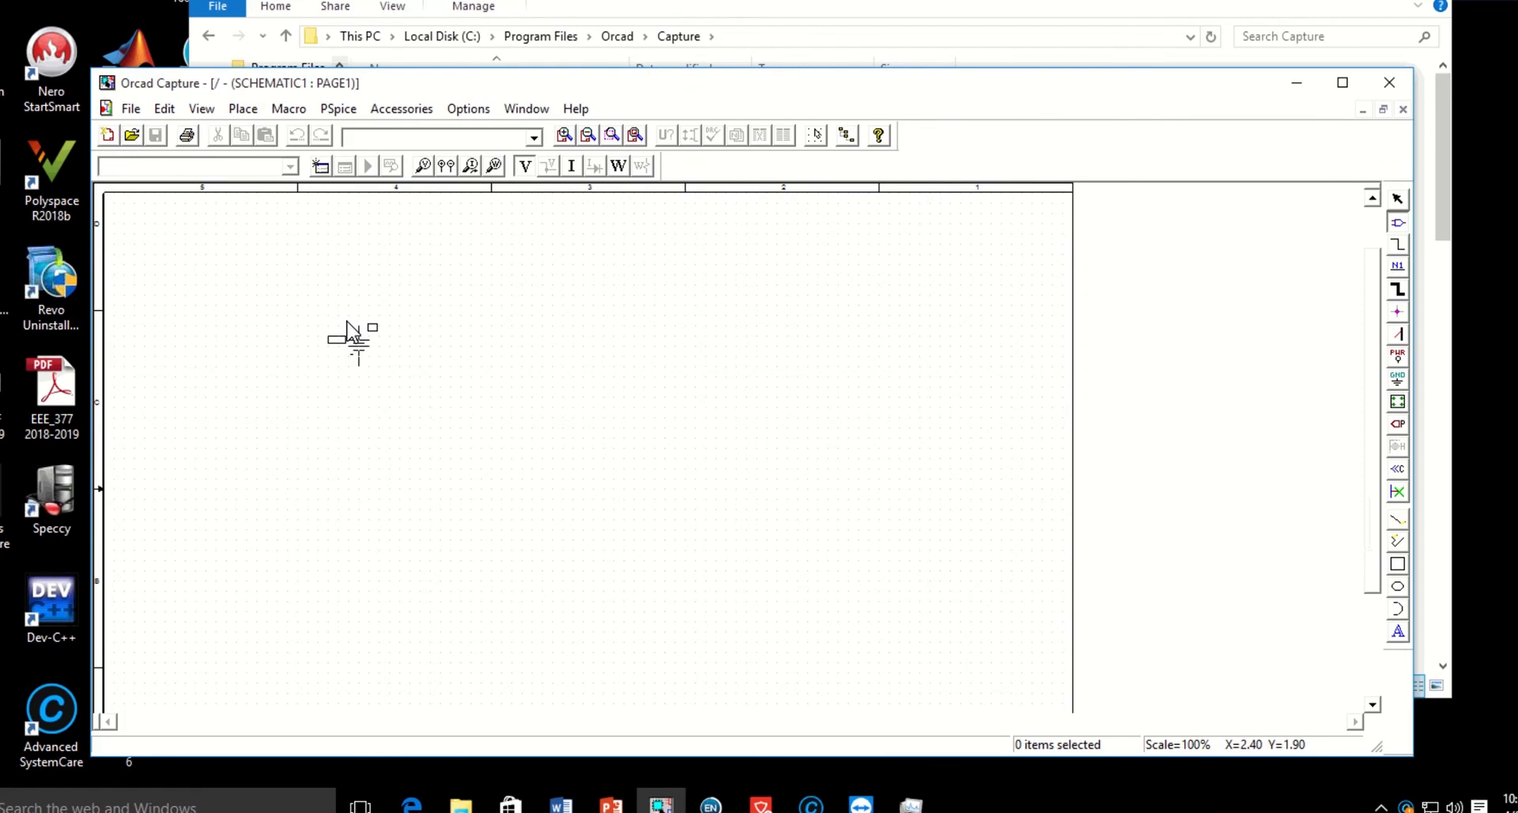
pyautogui.press('Escape')
pyautogui.click(353, 334)
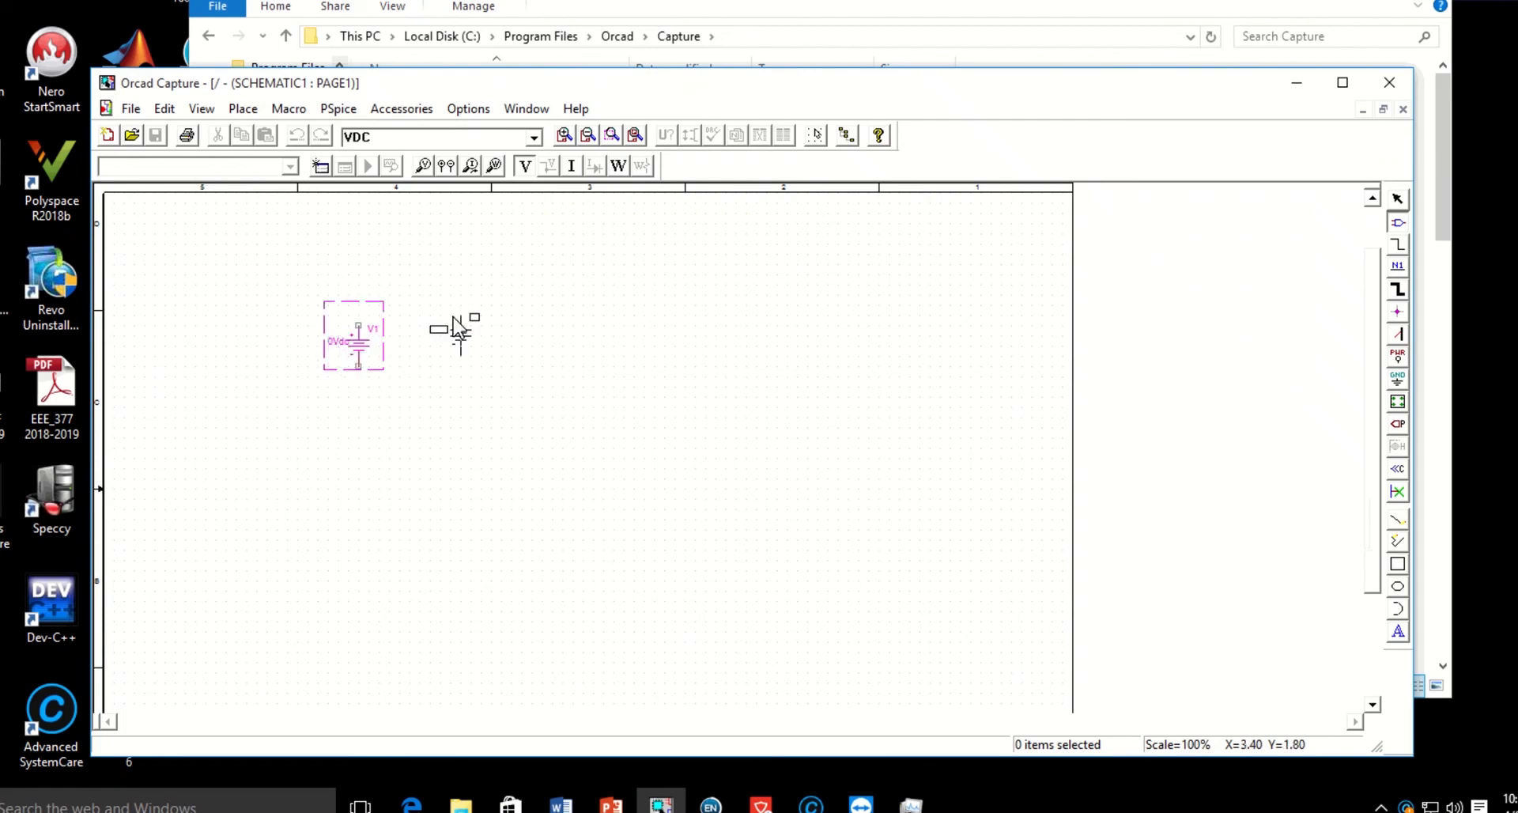
pyautogui.rightClick(483, 250)
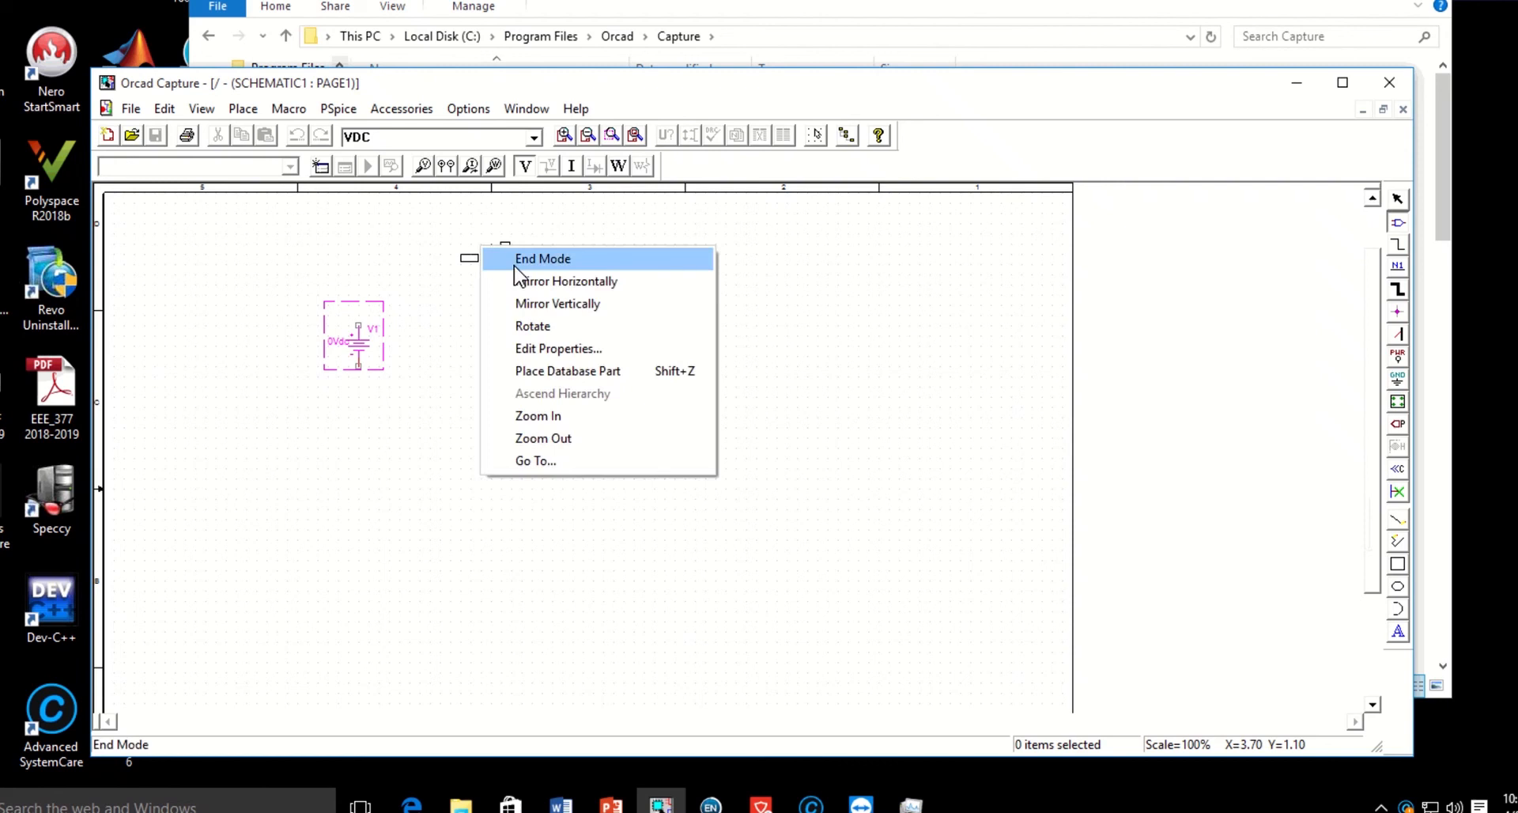
pyautogui.click(543, 258)
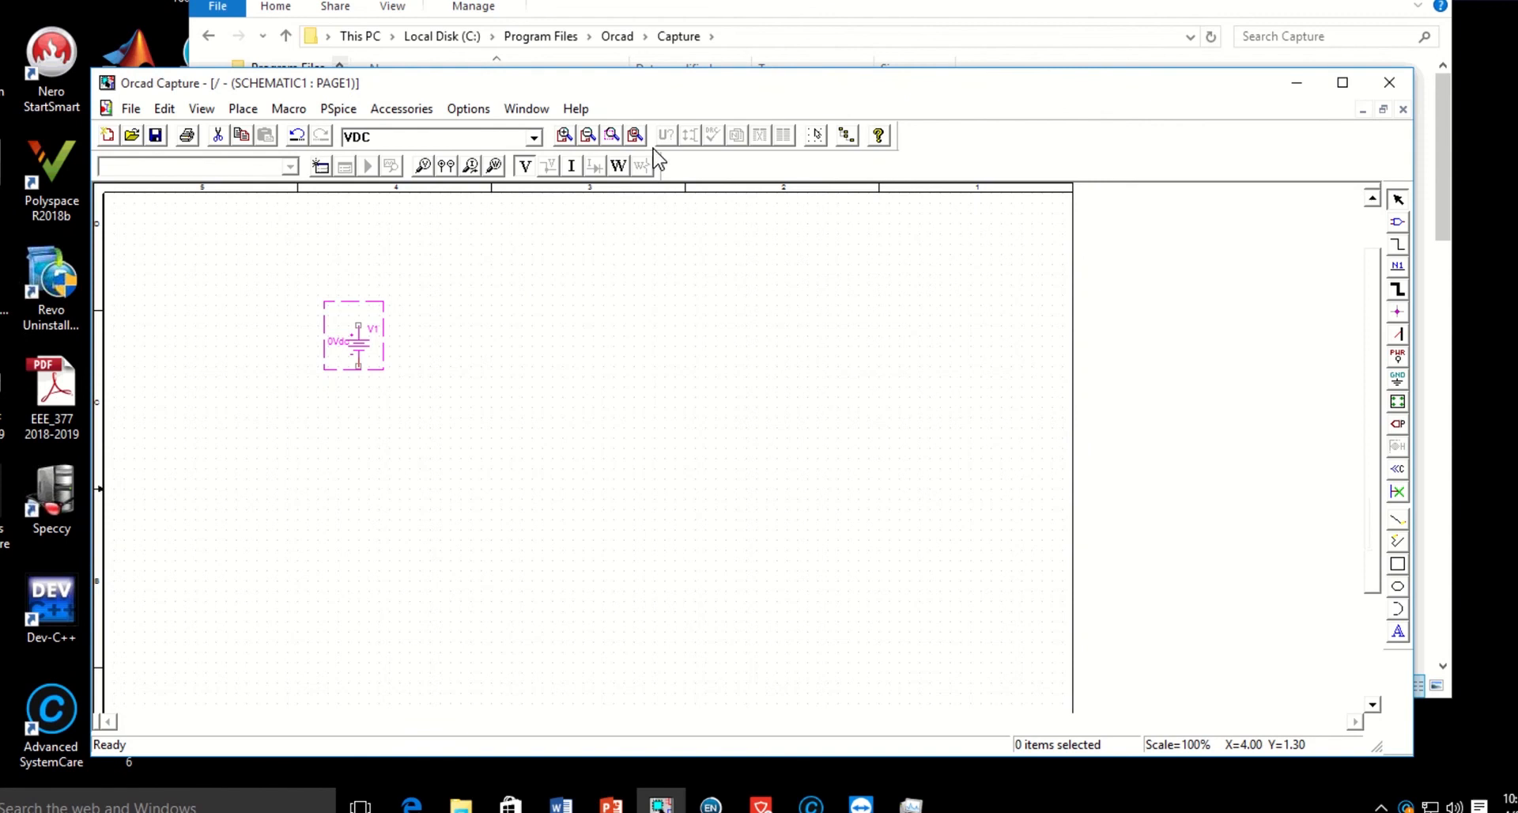
# Place two R resistors side by side, above and to the right of the DC source, and end placement.
pyautogui.click(611, 136)
pyautogui.moveTo(287, 264); pyautogui.dragTo(441, 447)
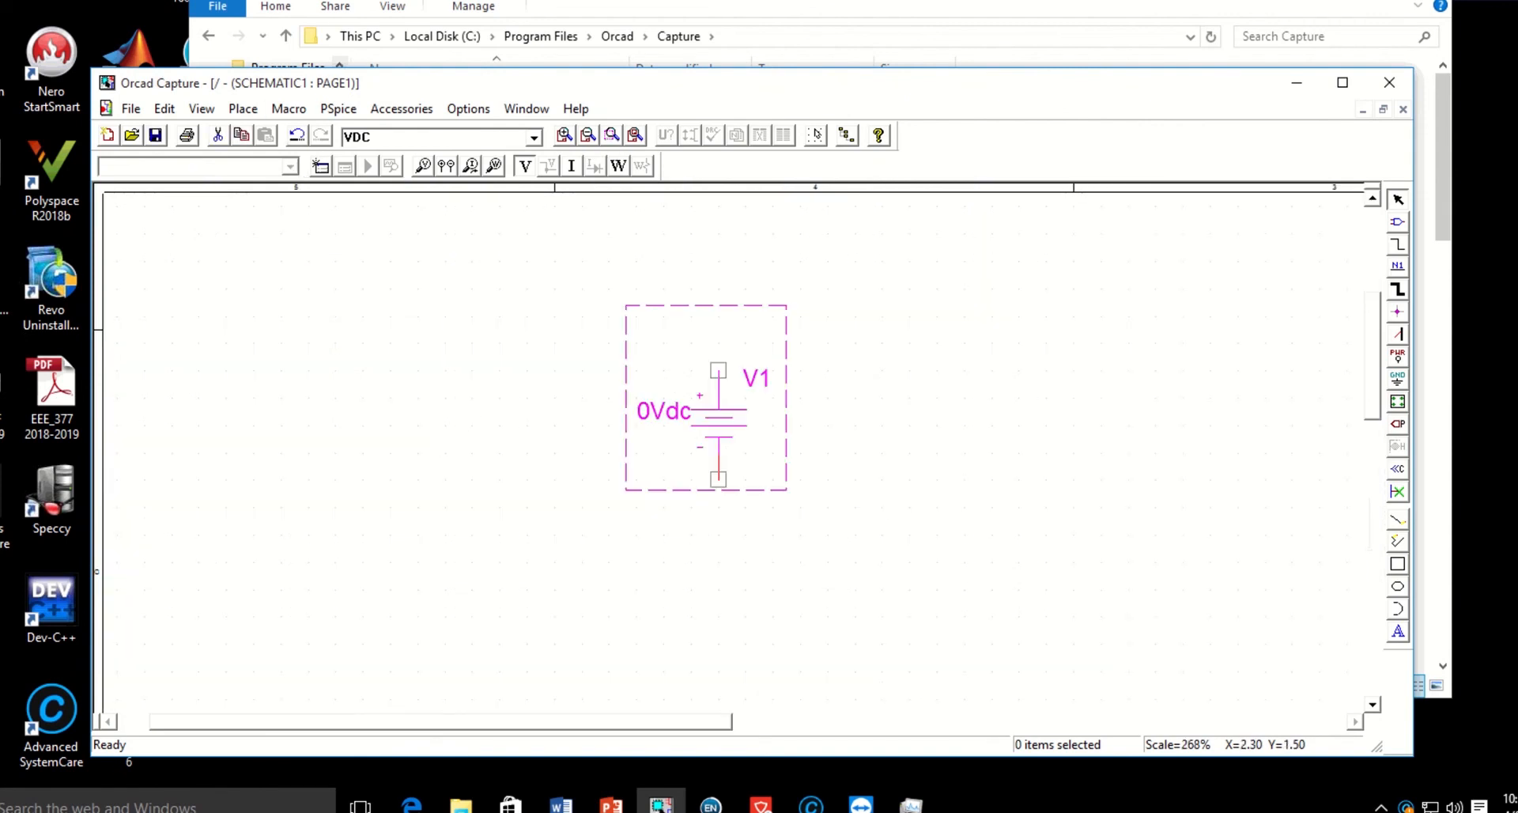
pyautogui.click(239, 111)
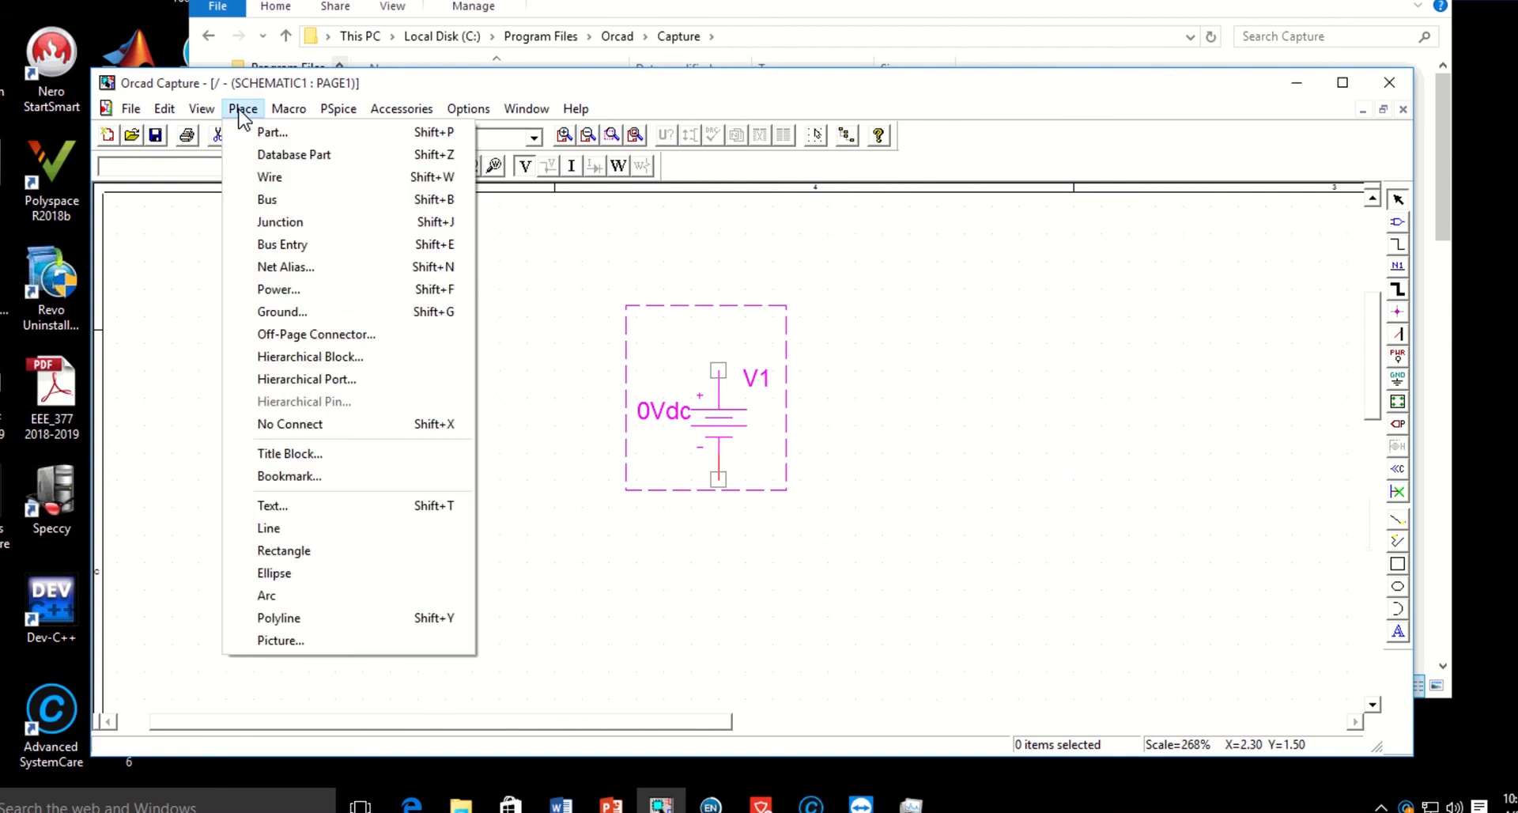
pyautogui.click(268, 132)
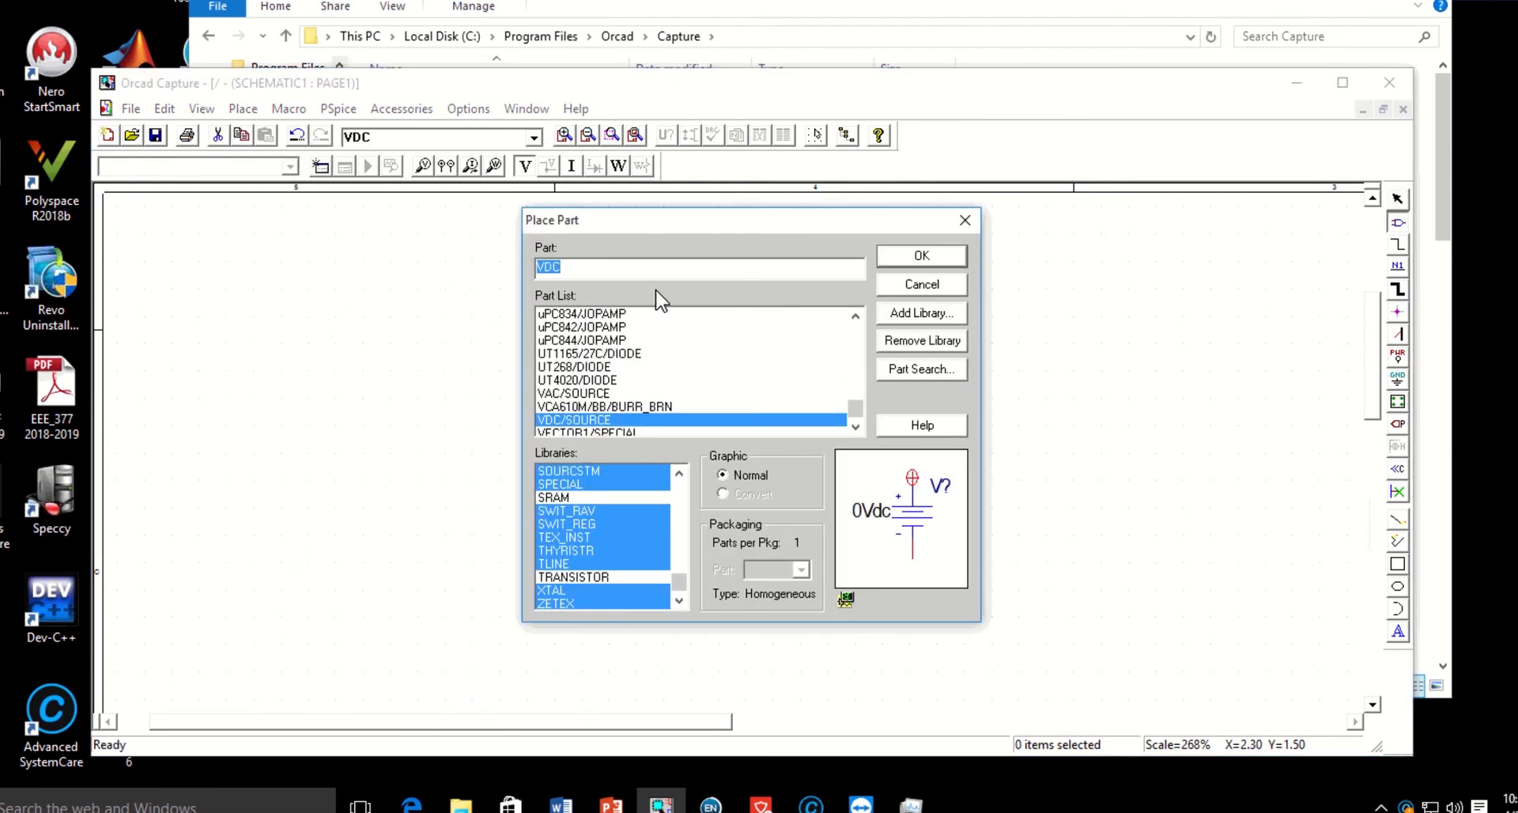
pyautogui.write('R')
pyautogui.click(920, 258)
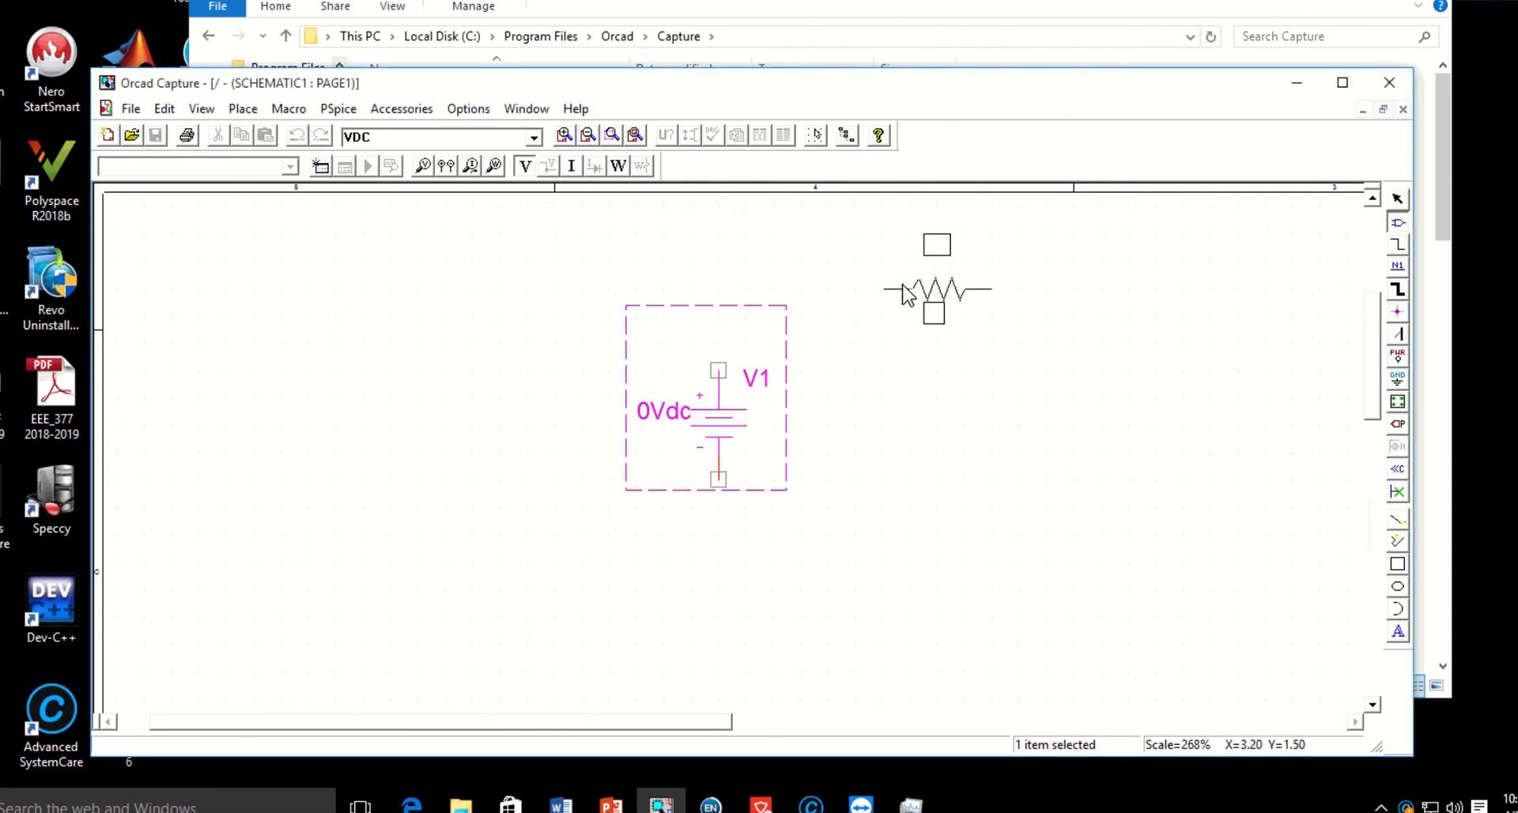
pyautogui.click(879, 304)
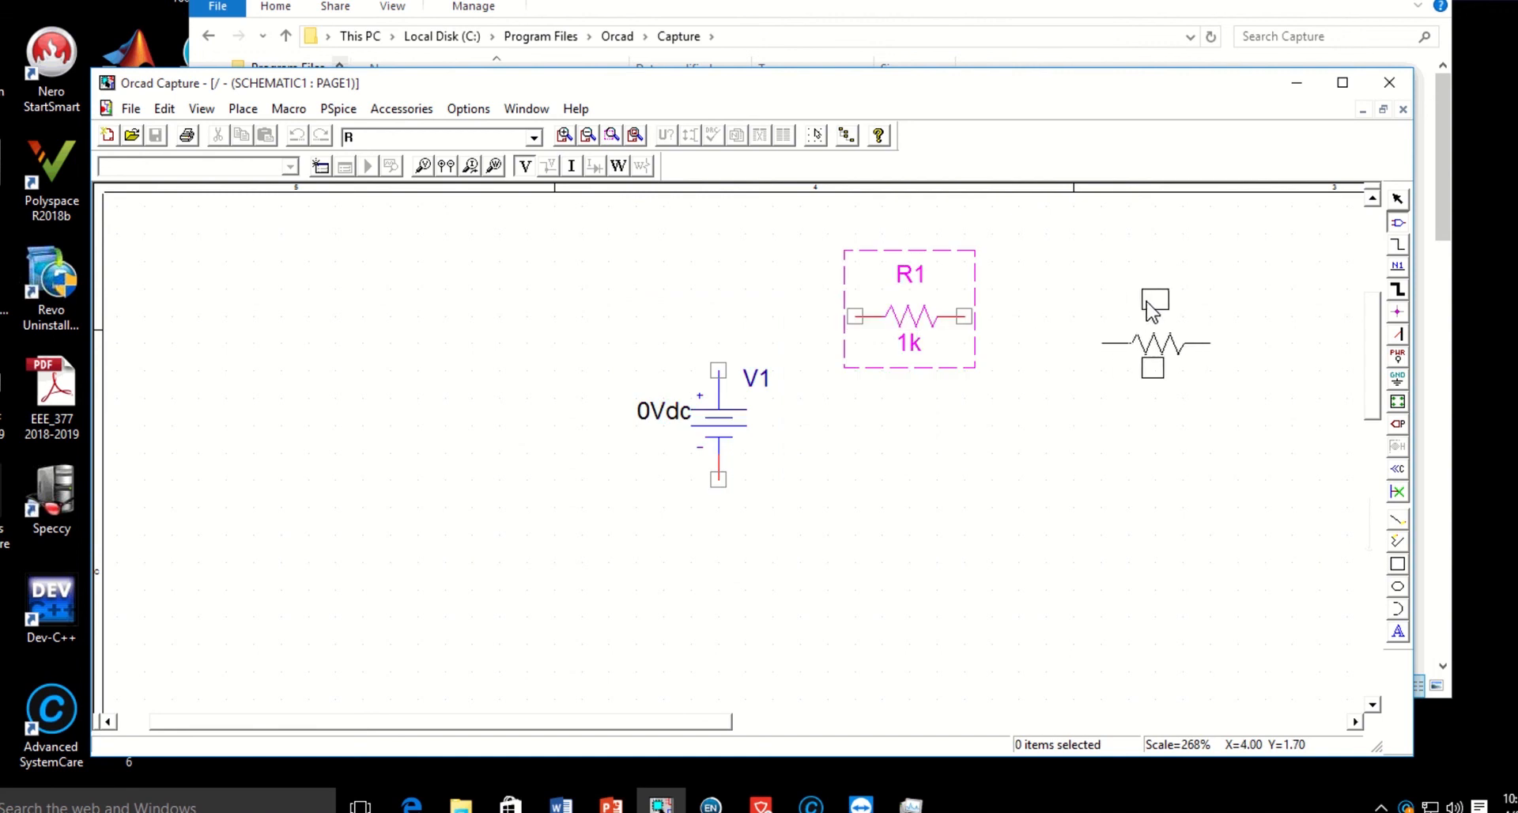
pyautogui.click(1136, 296)
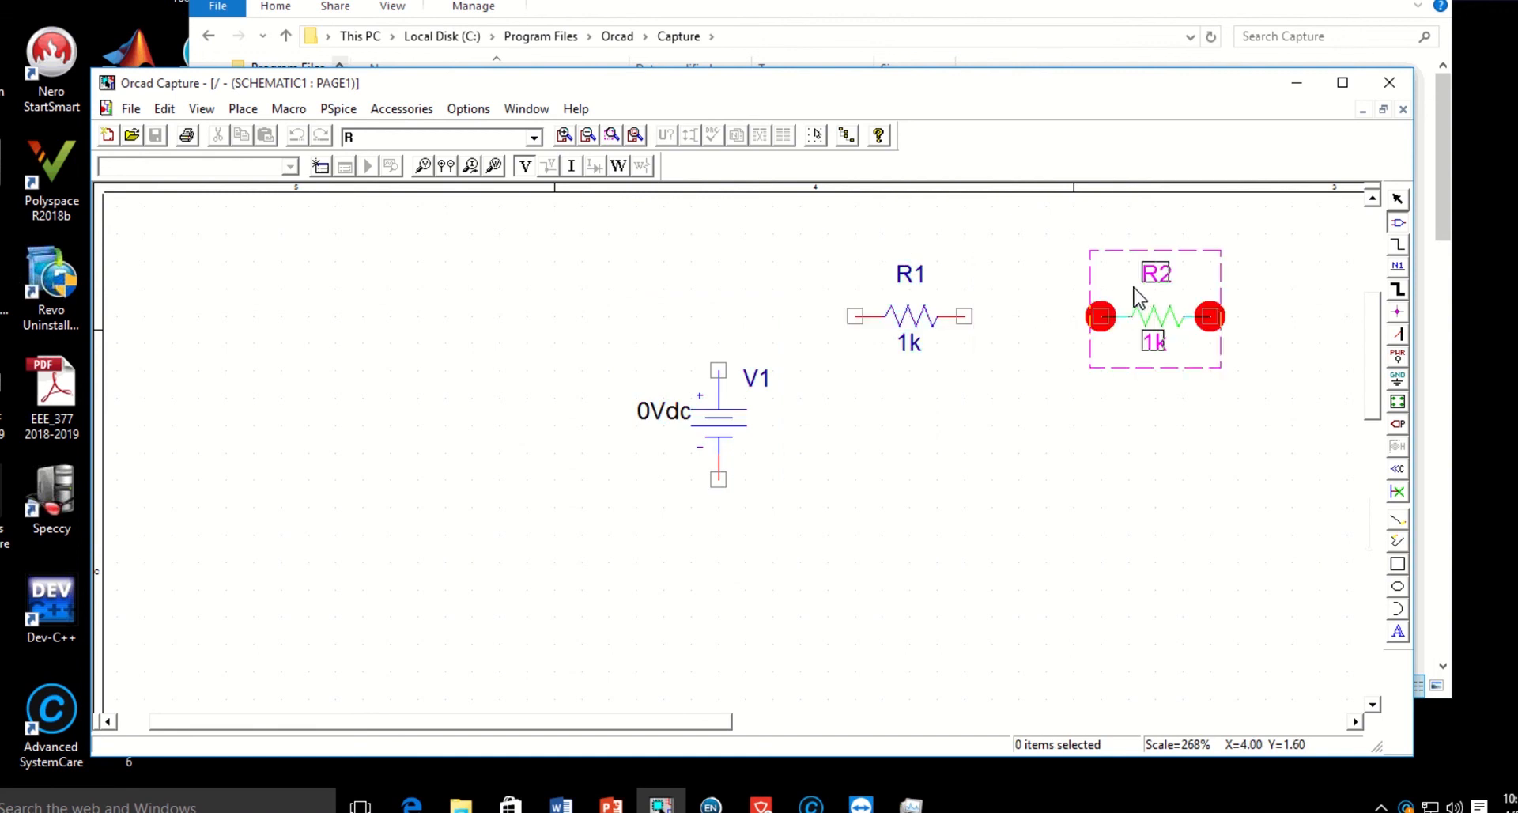
pyautogui.rightClick(1280, 256)
pyautogui.click(1315, 269)
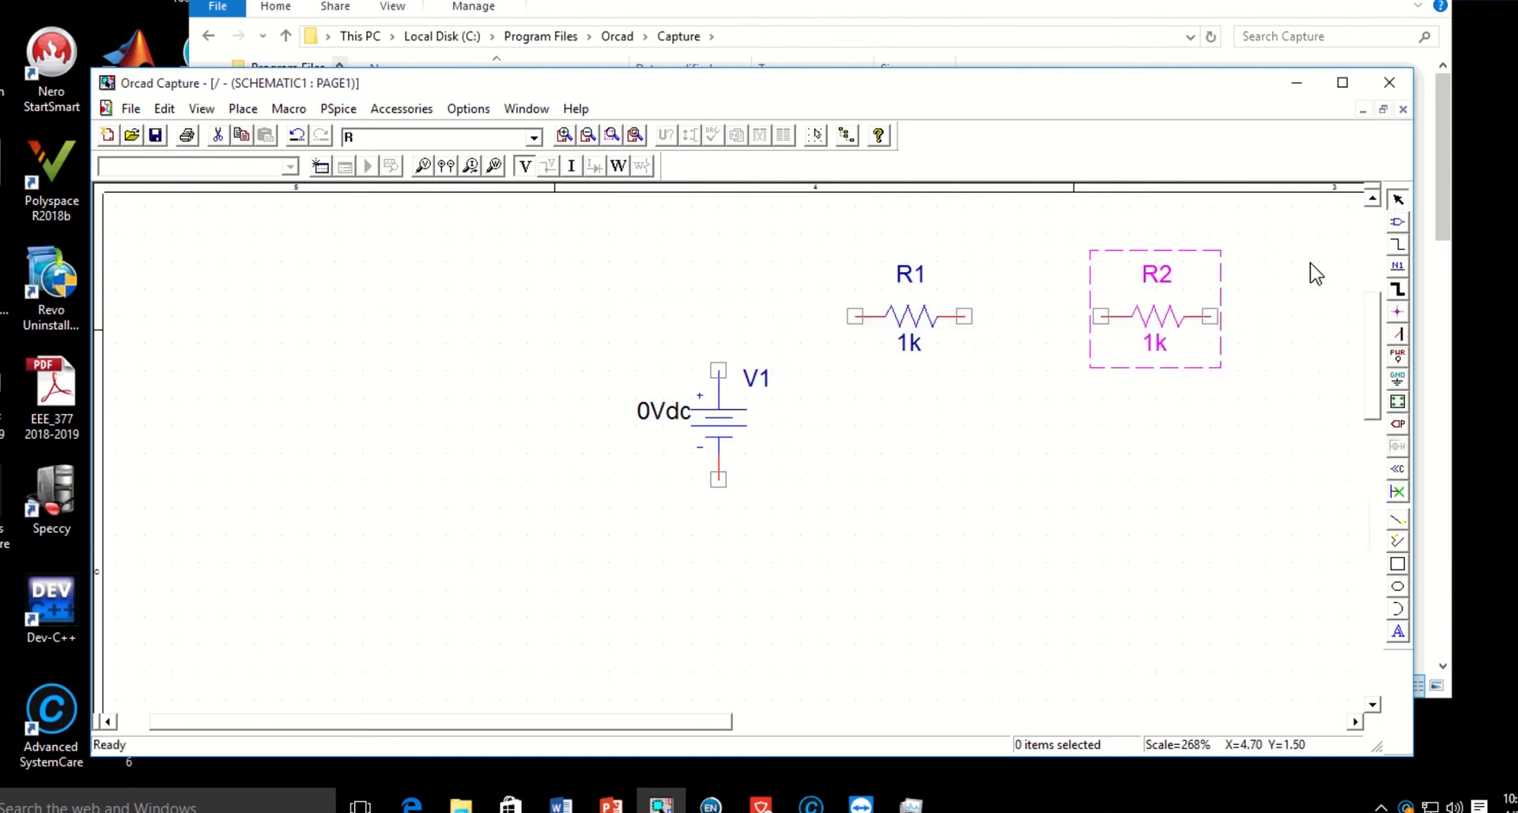
# Place a GND symbol from CAPSYM, named 0, below and between the two resistors, and end placement.
pyautogui.hscroll(3, 736, 451)
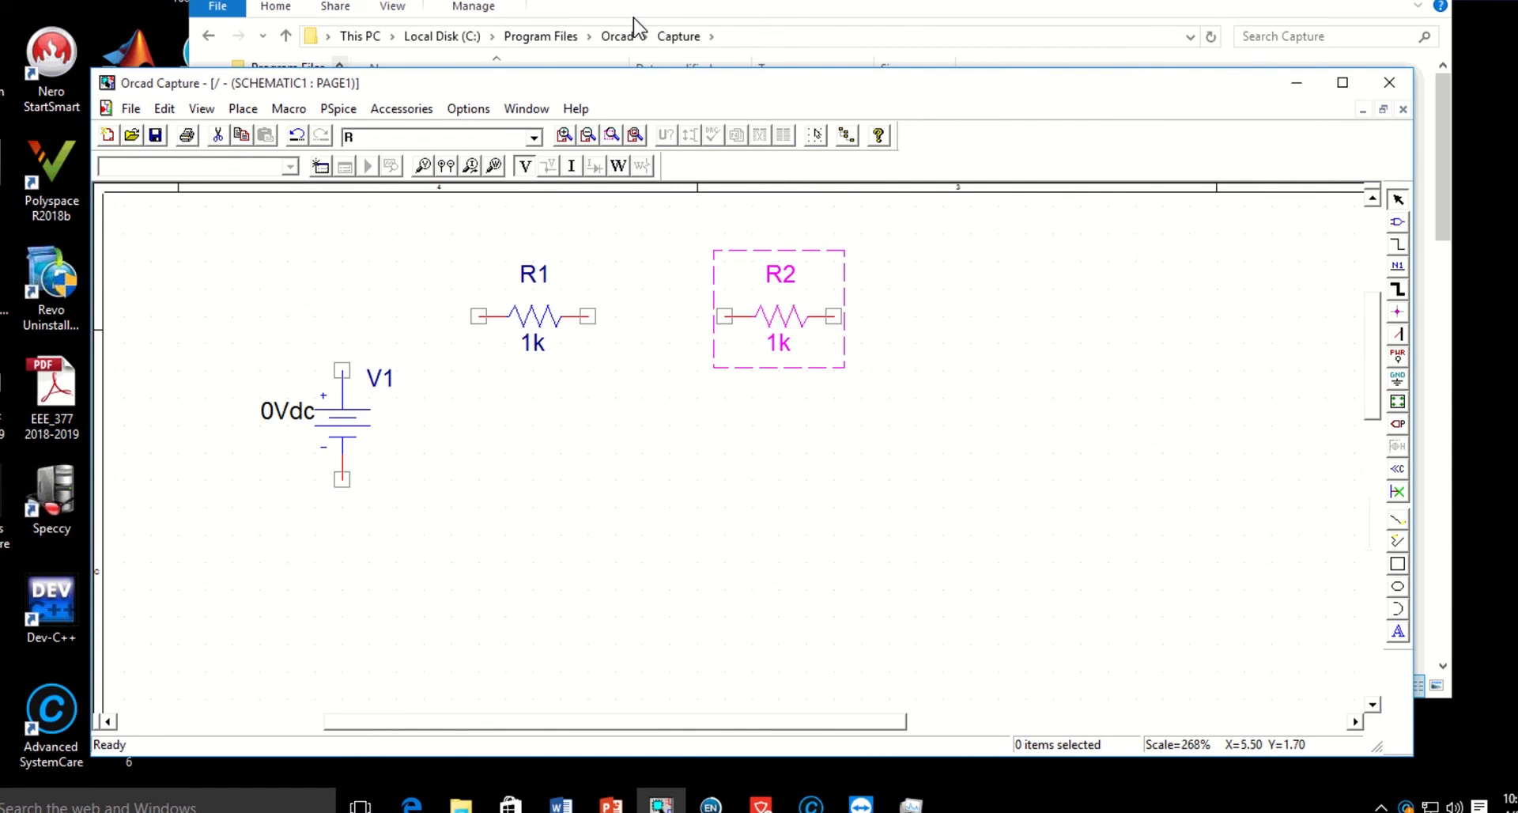
pyautogui.click(243, 108)
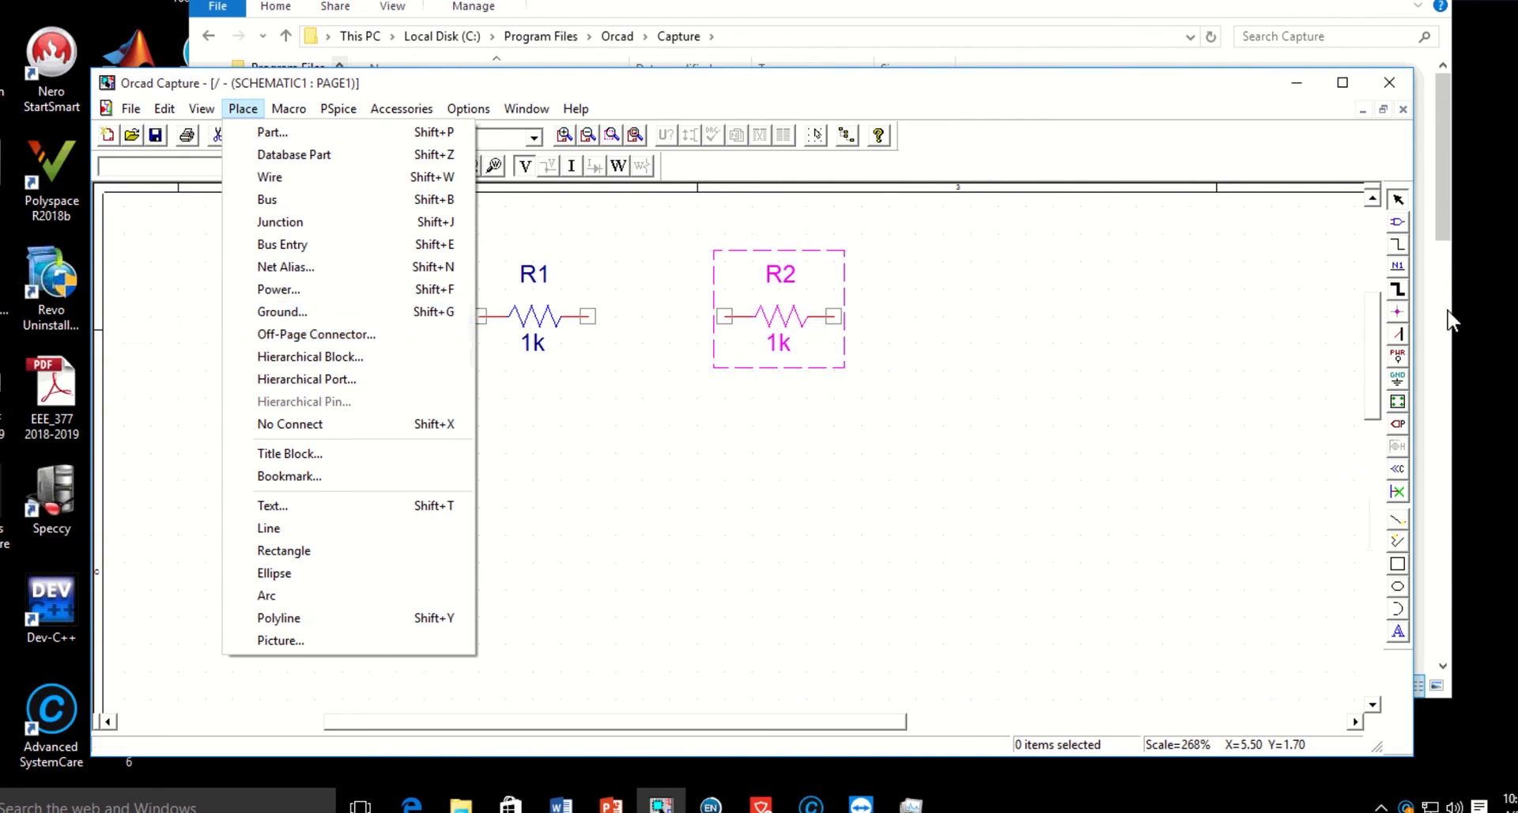
pyautogui.click(1397, 381)
pyautogui.click(1397, 381)
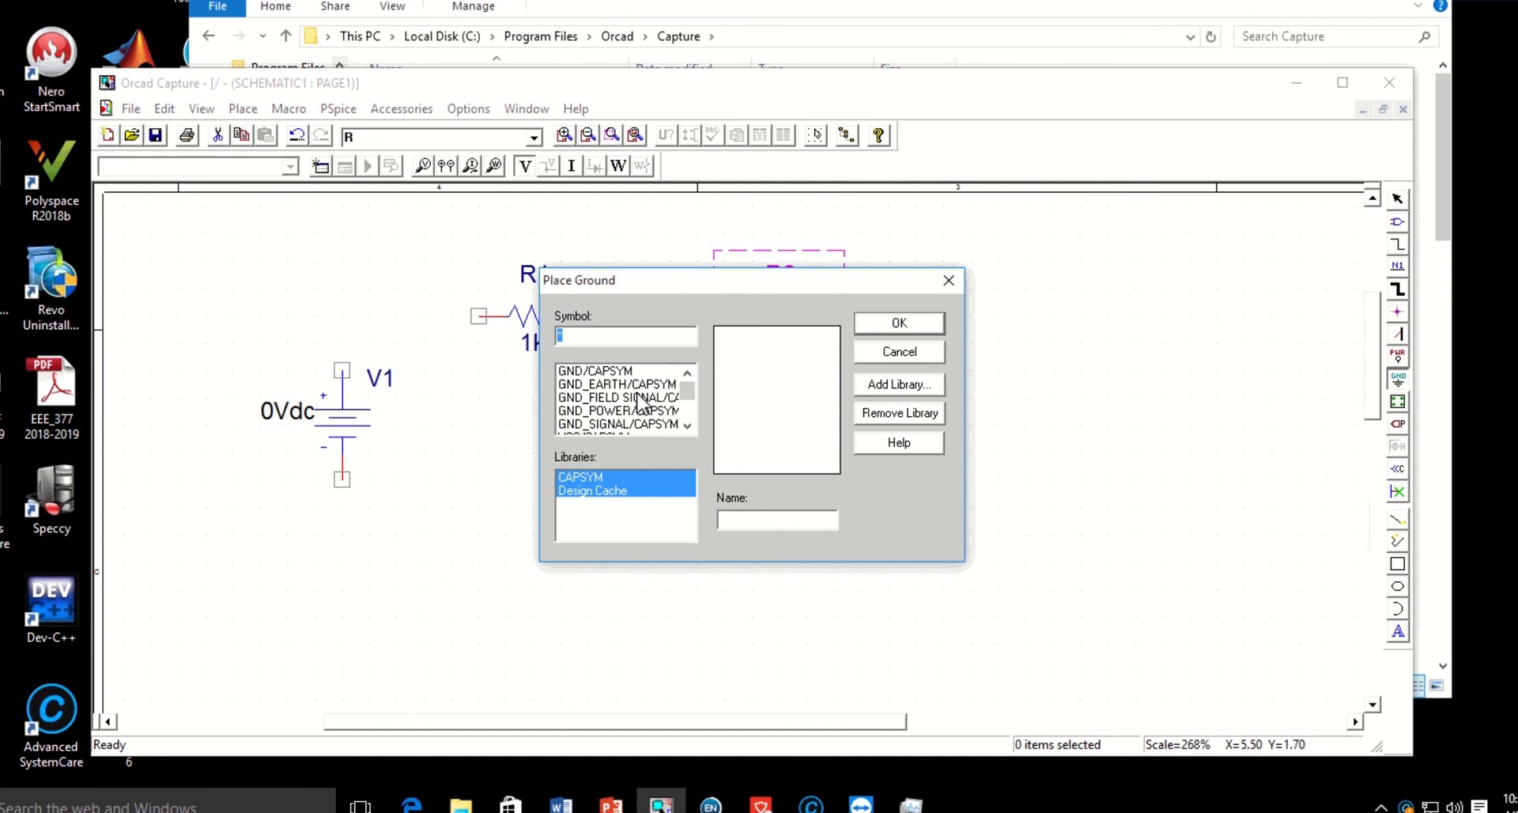
pyautogui.click(599, 372)
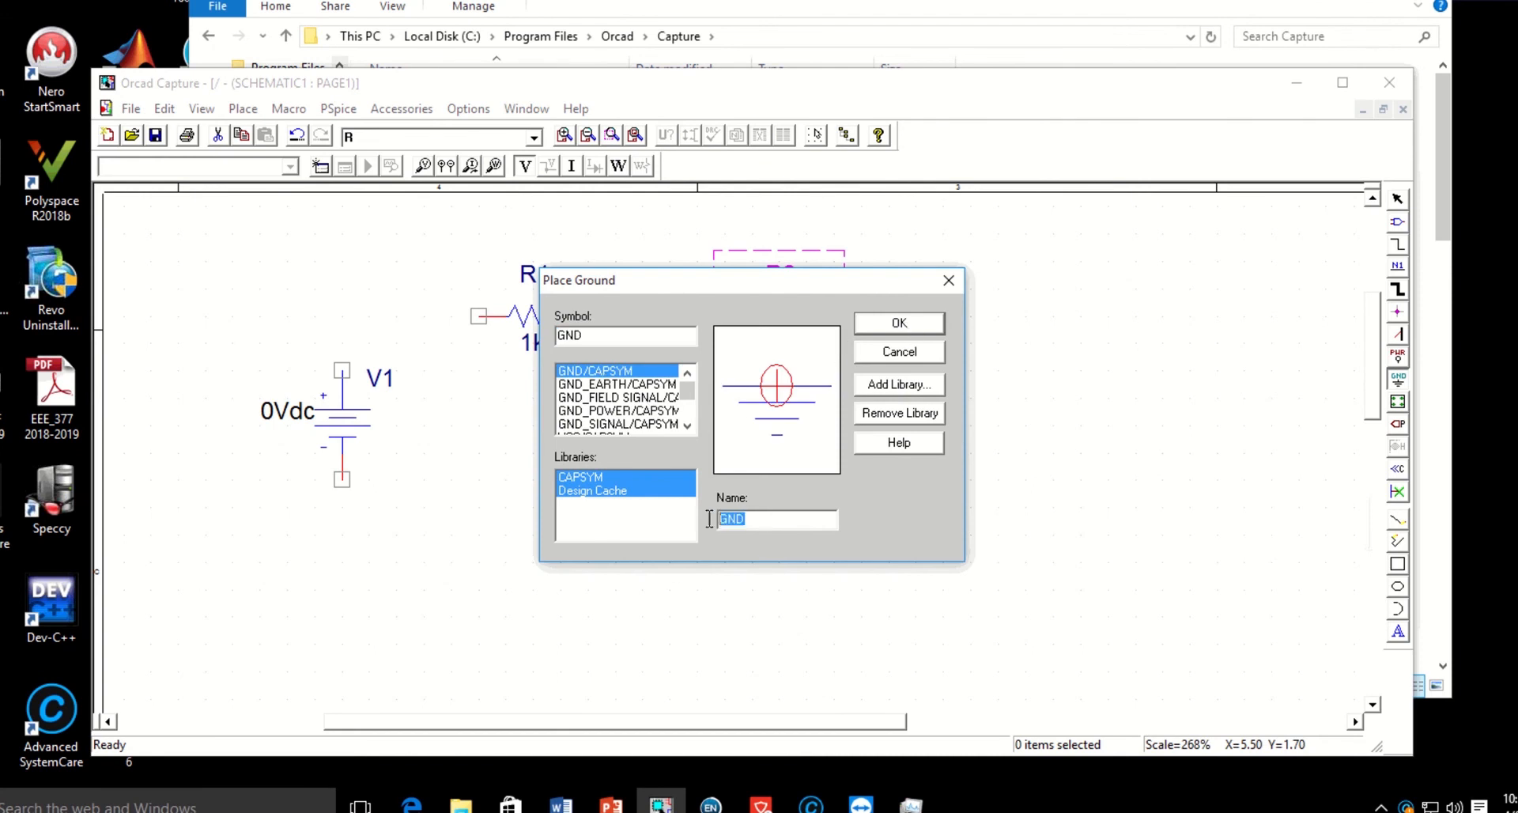
pyautogui.moveTo(766, 520); pyautogui.dragTo(710, 521)
pyautogui.write('0')
pyautogui.click(913, 325)
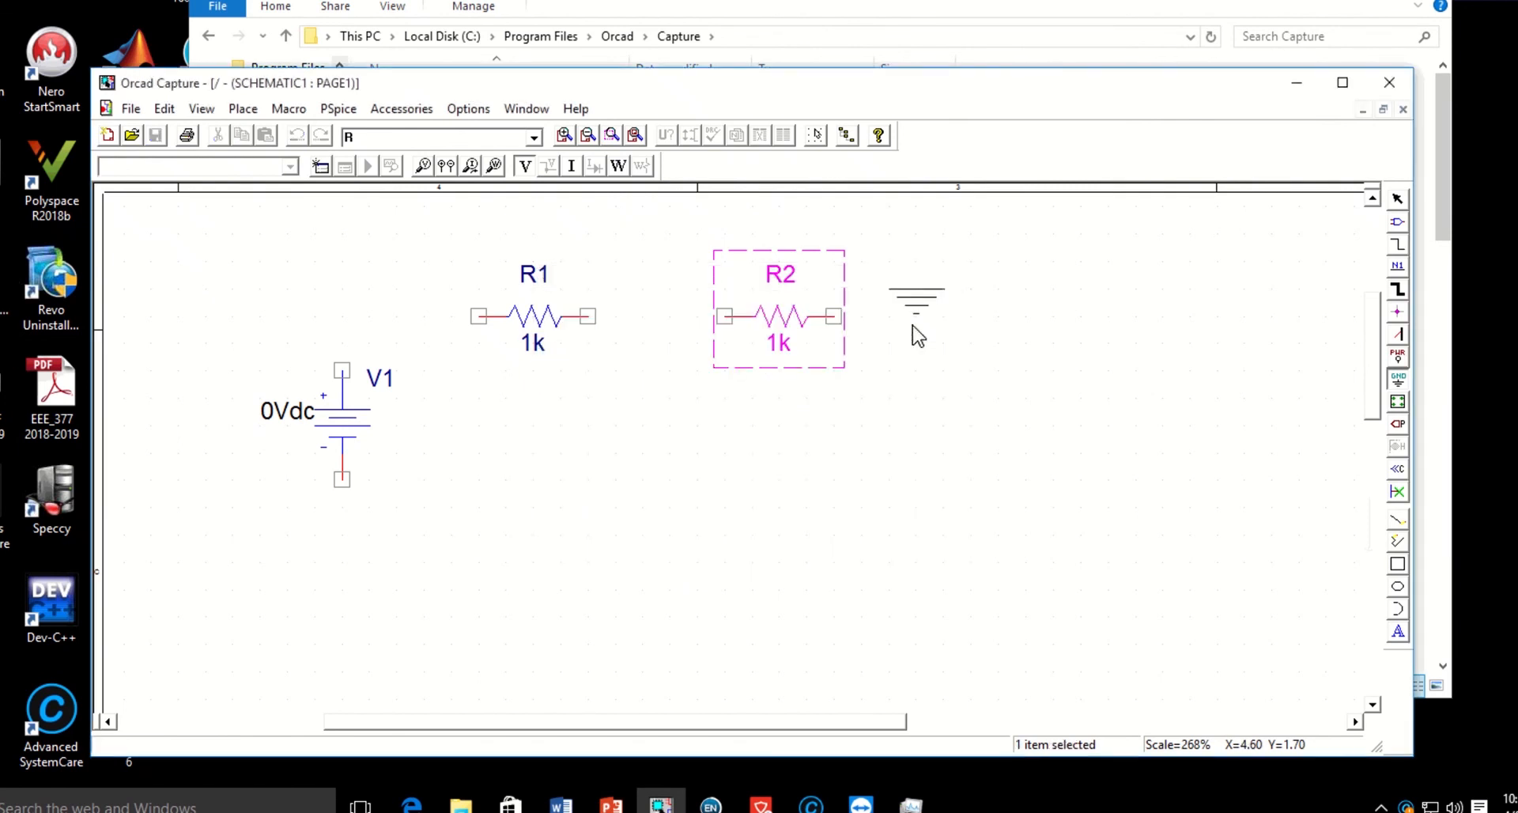
pyautogui.click(677, 549)
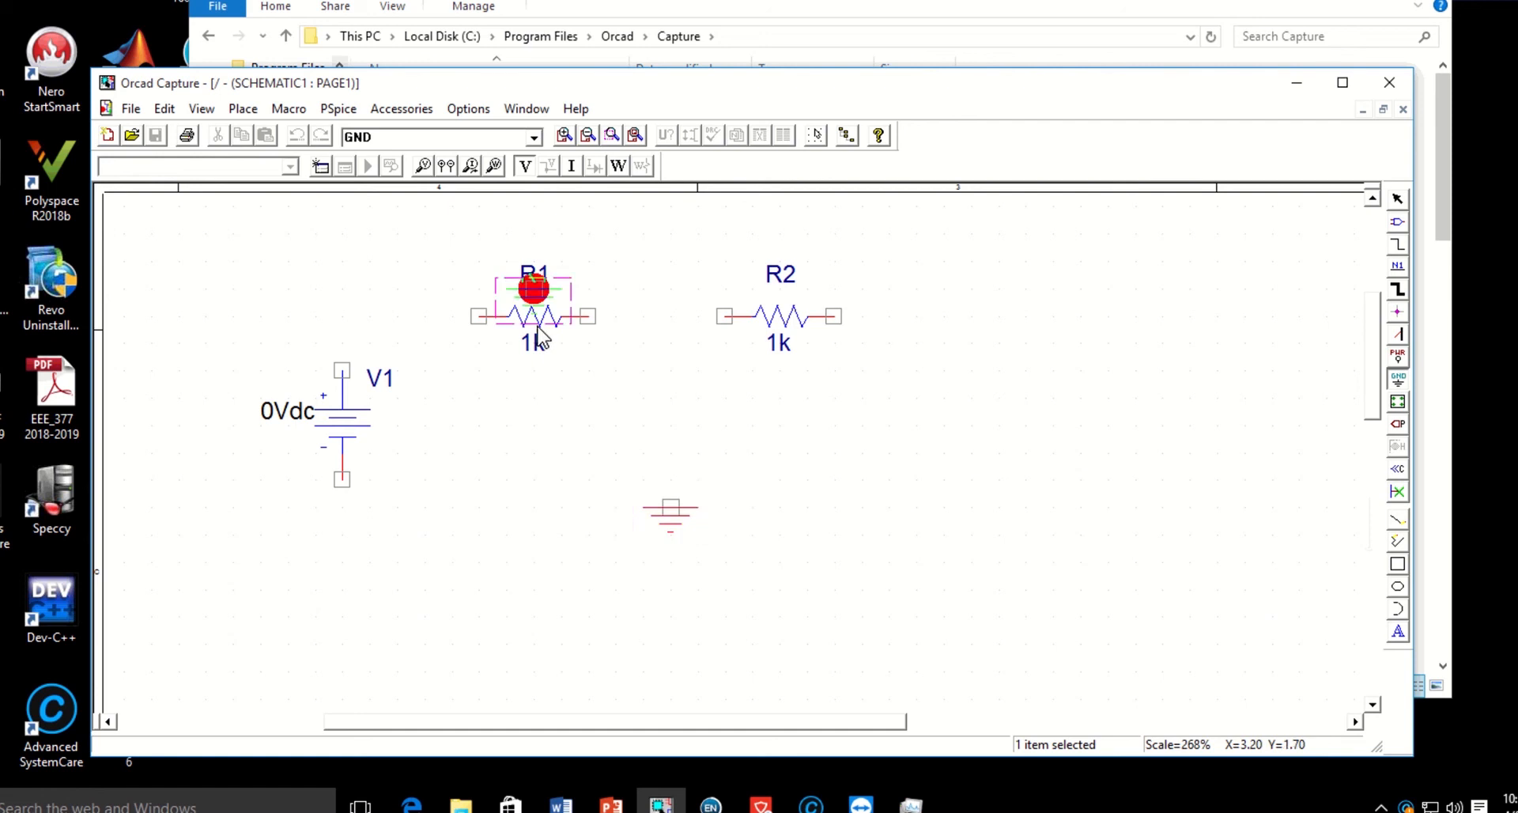
pyautogui.rightClick(692, 296)
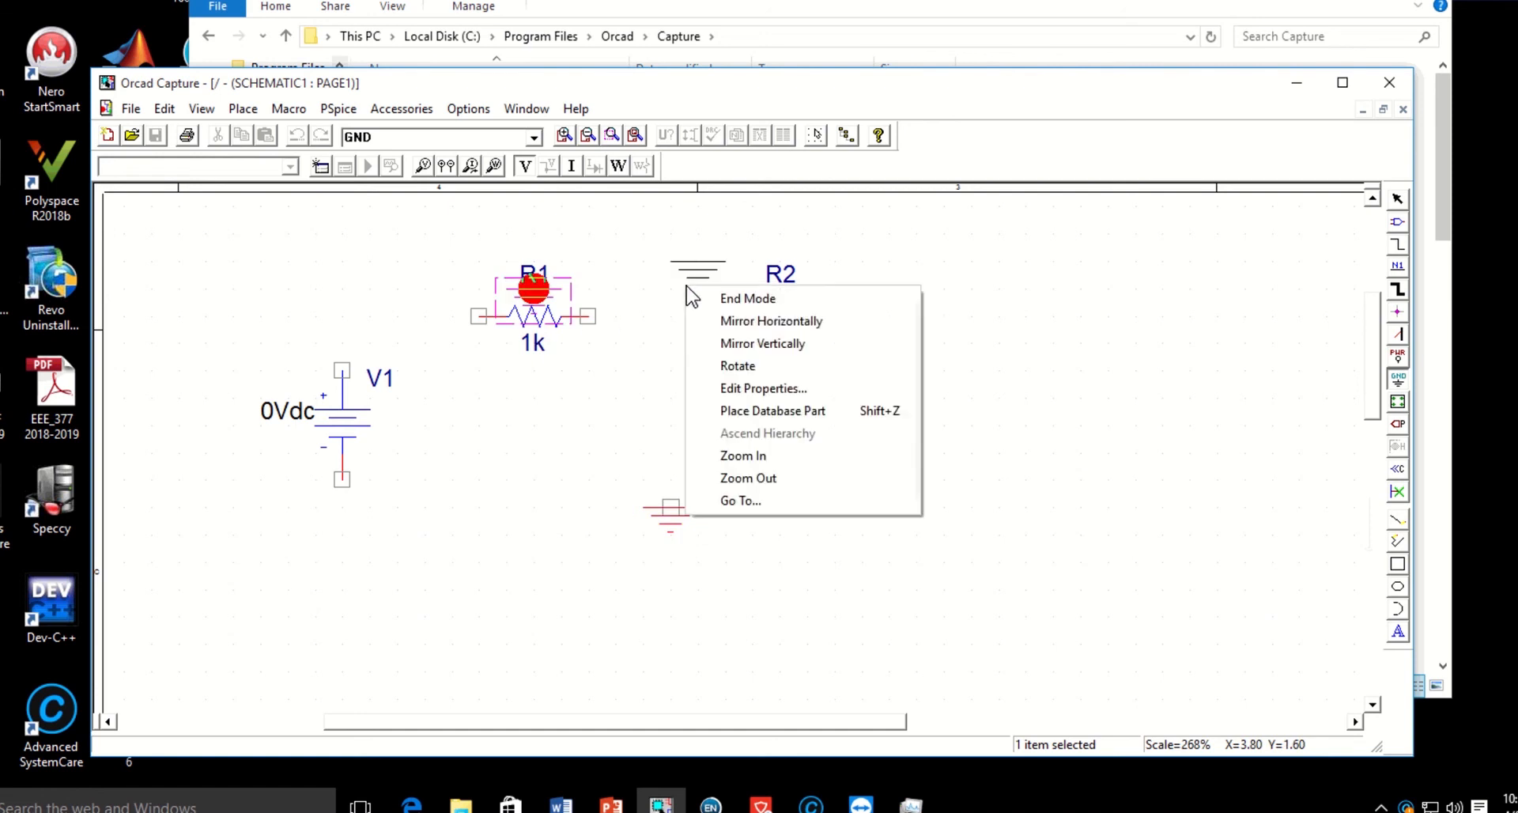
pyautogui.click(759, 301)
# Delete the stray ground symbol overlapping resistor R1.
pyautogui.hotkey('ctrl', 'z')
pyautogui.click(529, 292)
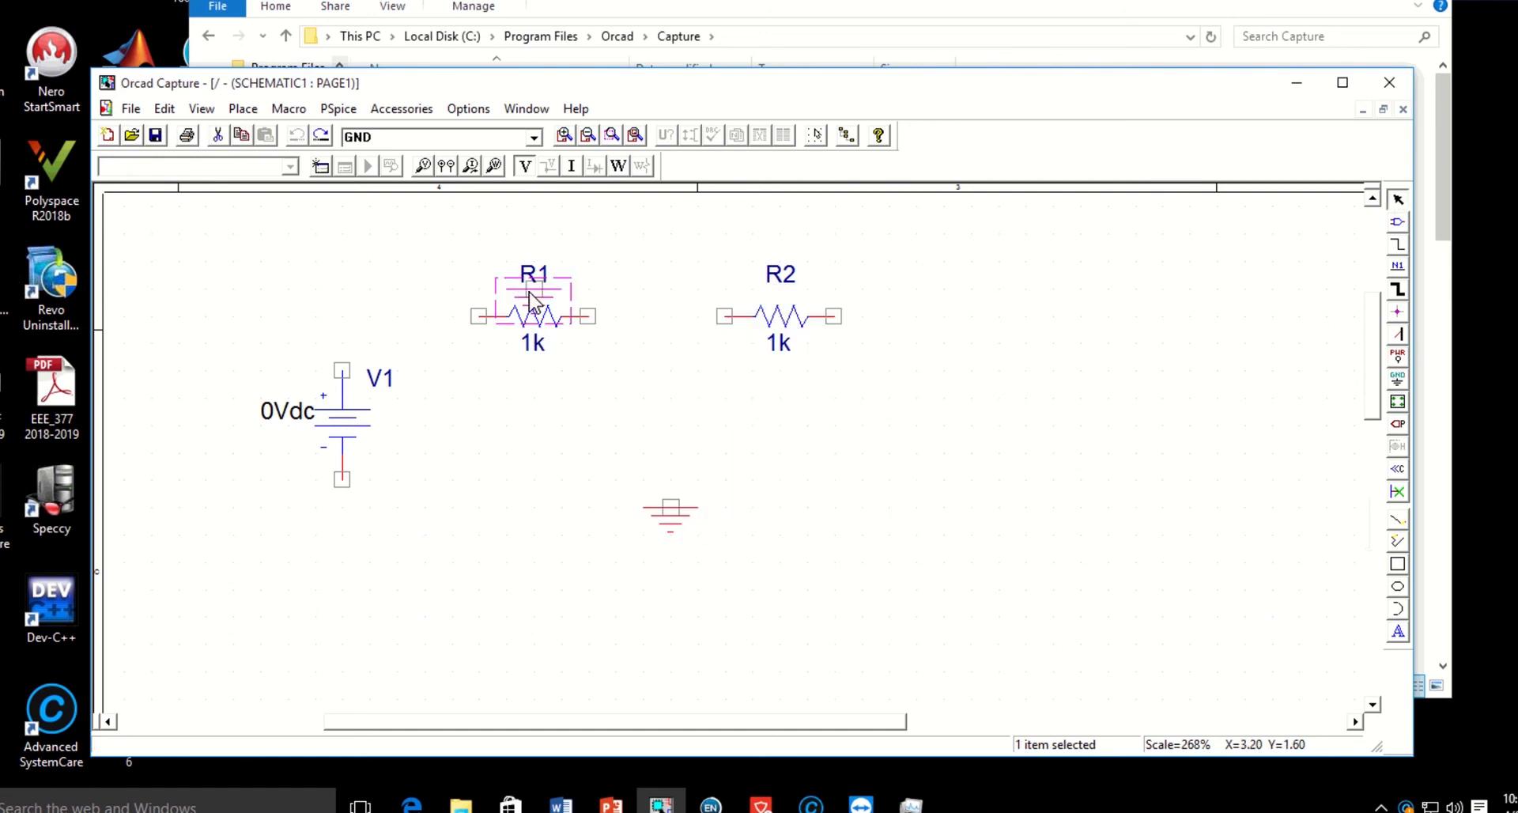
pyautogui.press('Delete')
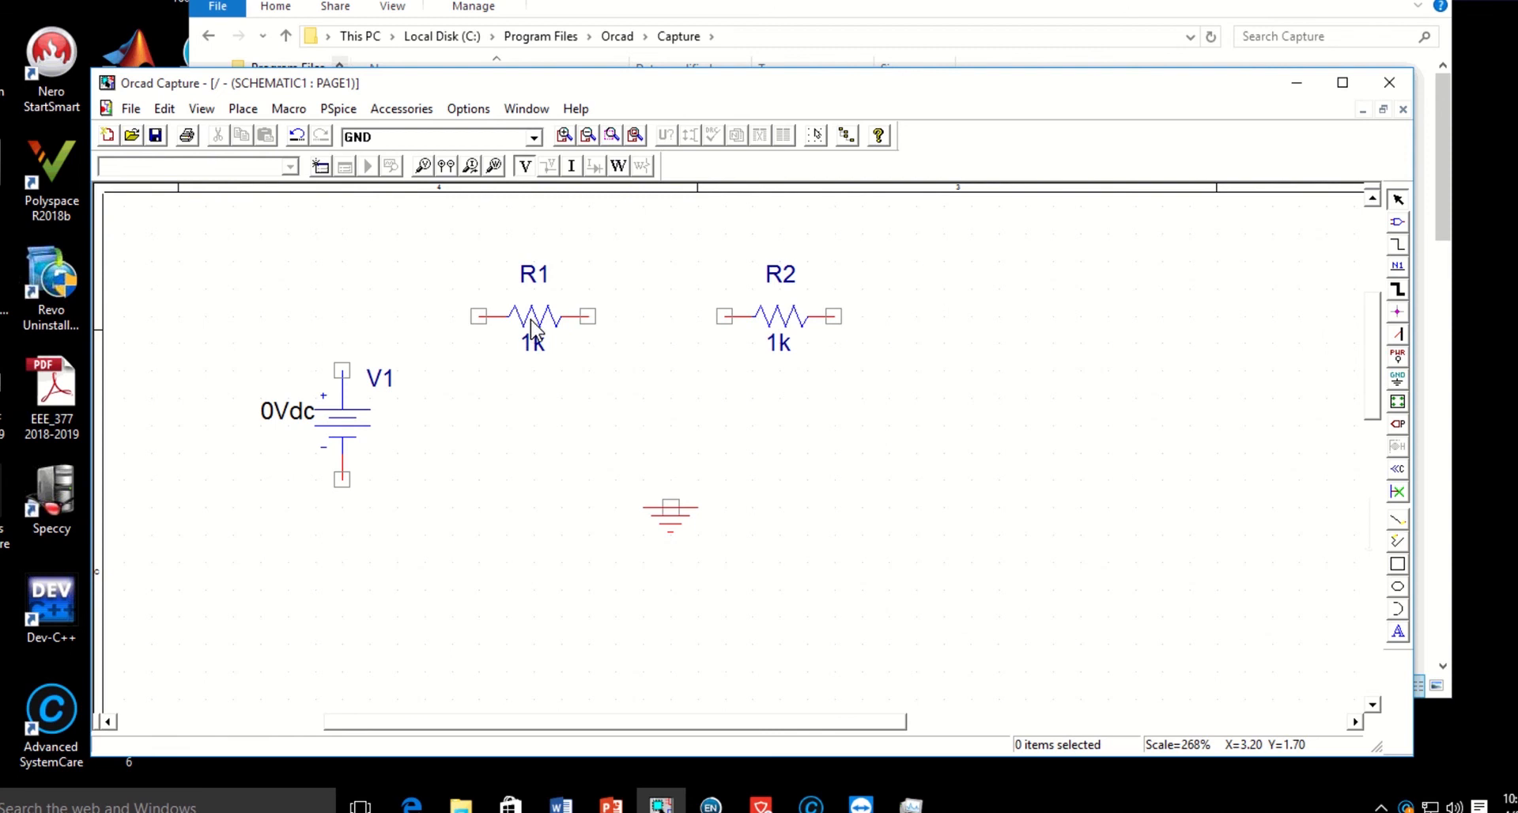
# Set the value of resistor R1 to 100 and return to the schematic page.
pyautogui.doubleClick(532, 320)
pyautogui.doubleClick(305, 243)
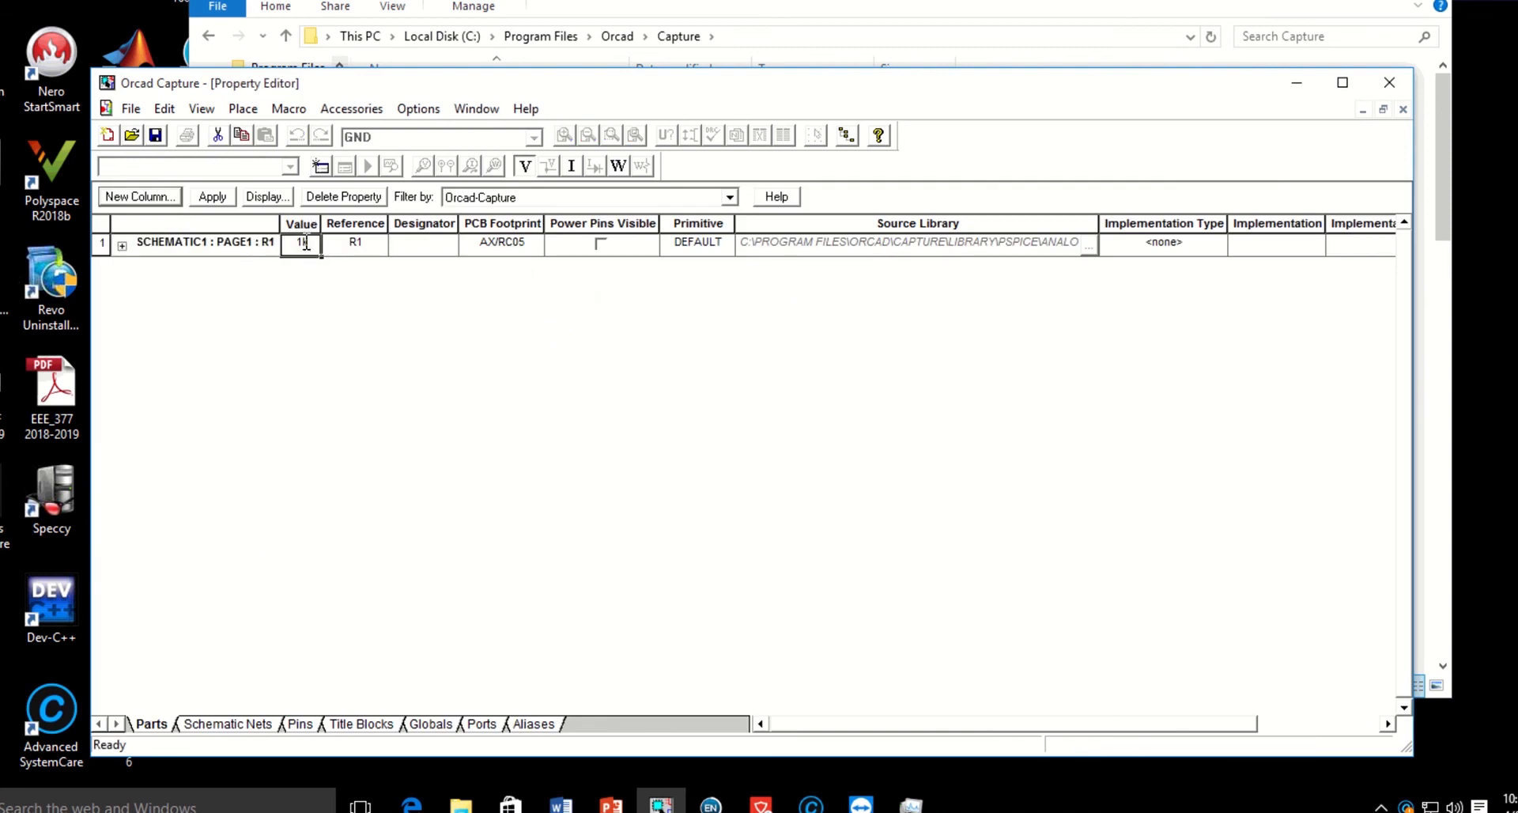
pyautogui.moveTo(305, 243); pyautogui.dragTo(284, 242)
pyautogui.write('100')
pyautogui.press('Tab')
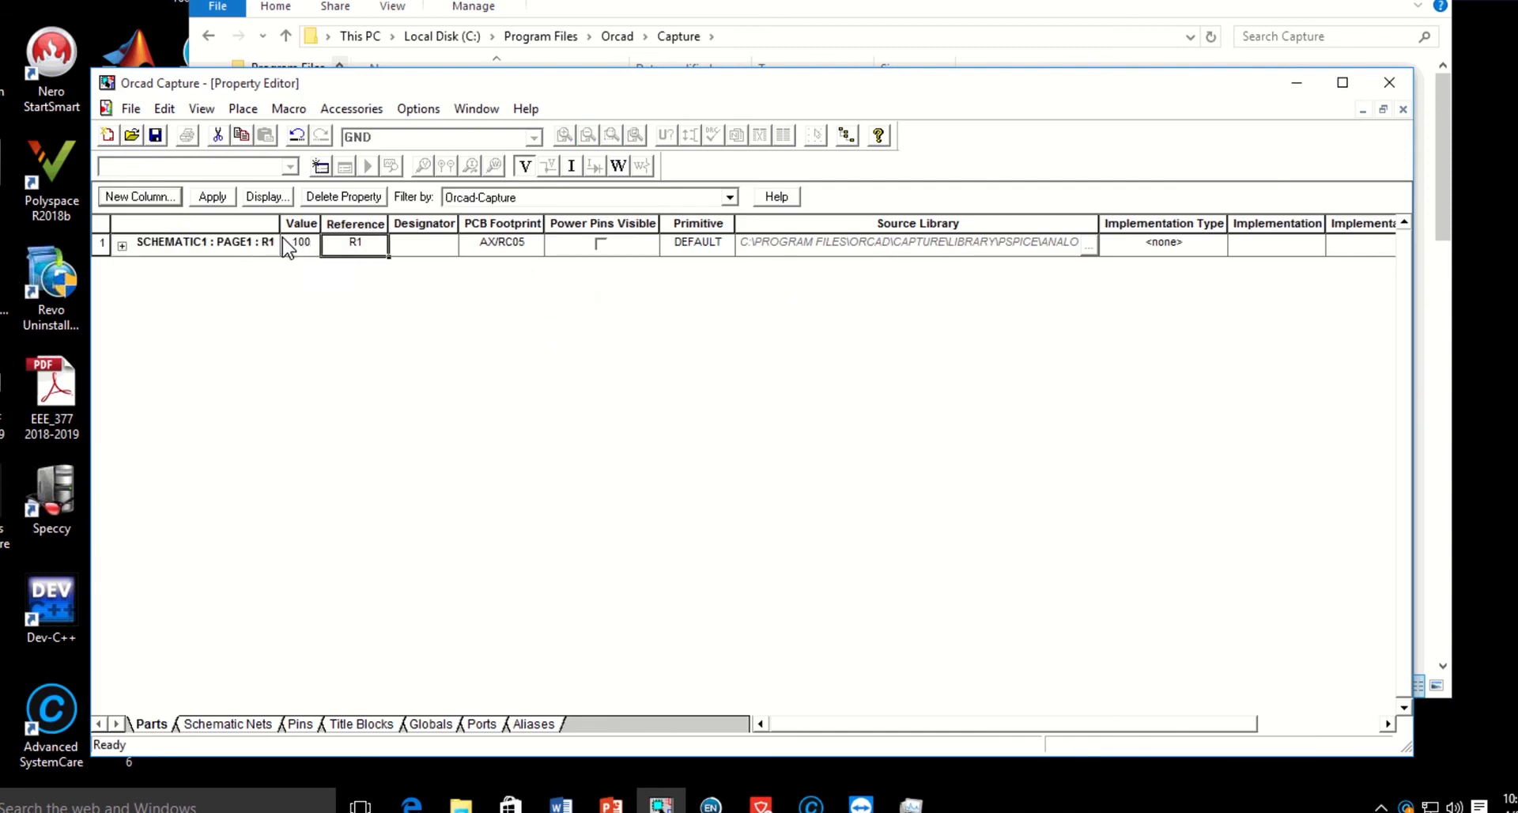
pyautogui.click(1403, 110)
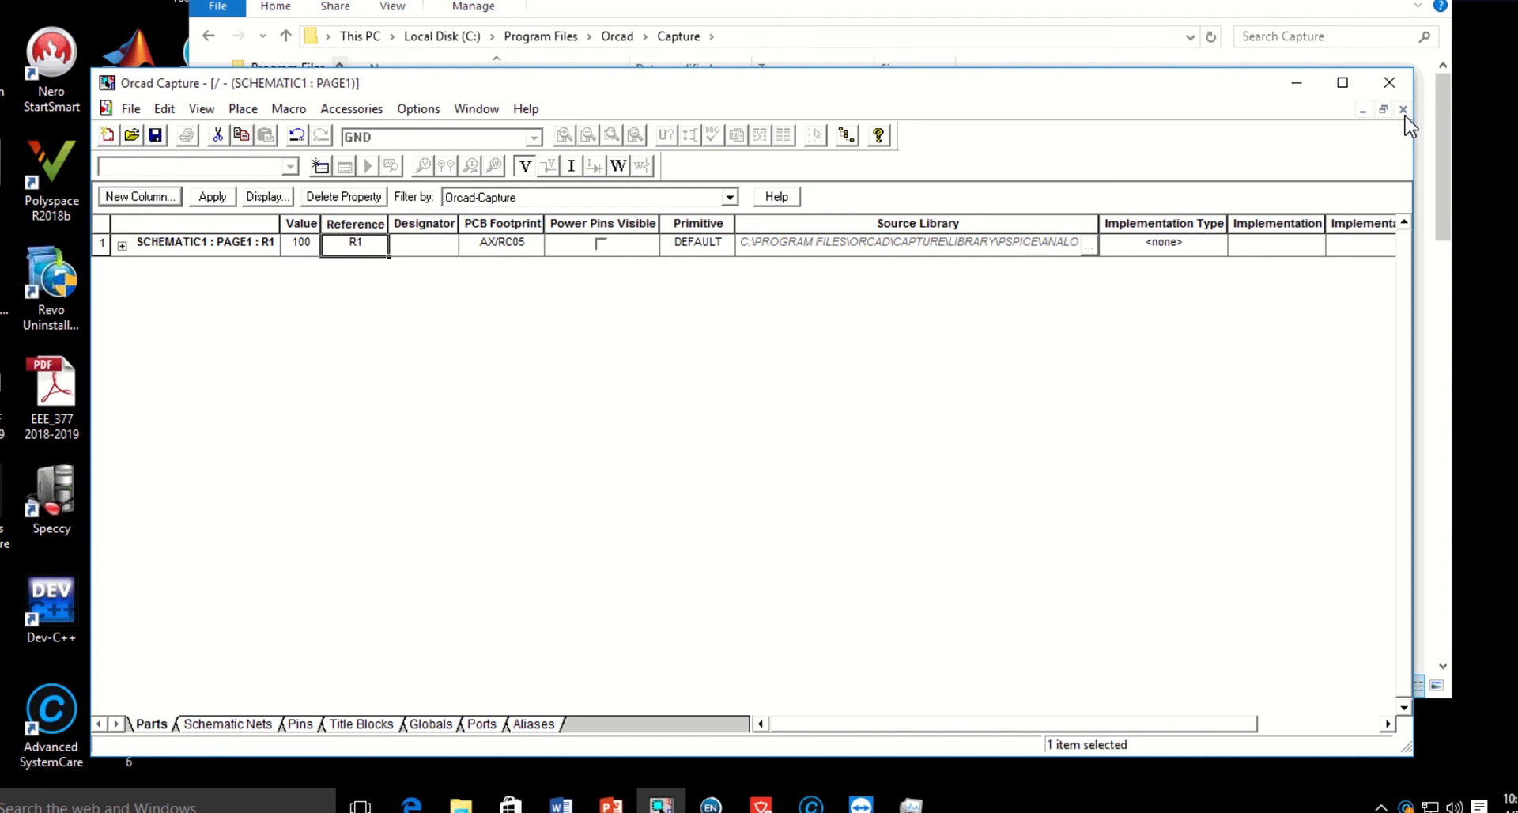
# Set the displayed value of resistor R2 to 100.
pyautogui.click(788, 389)
pyautogui.doubleClick(788, 355)
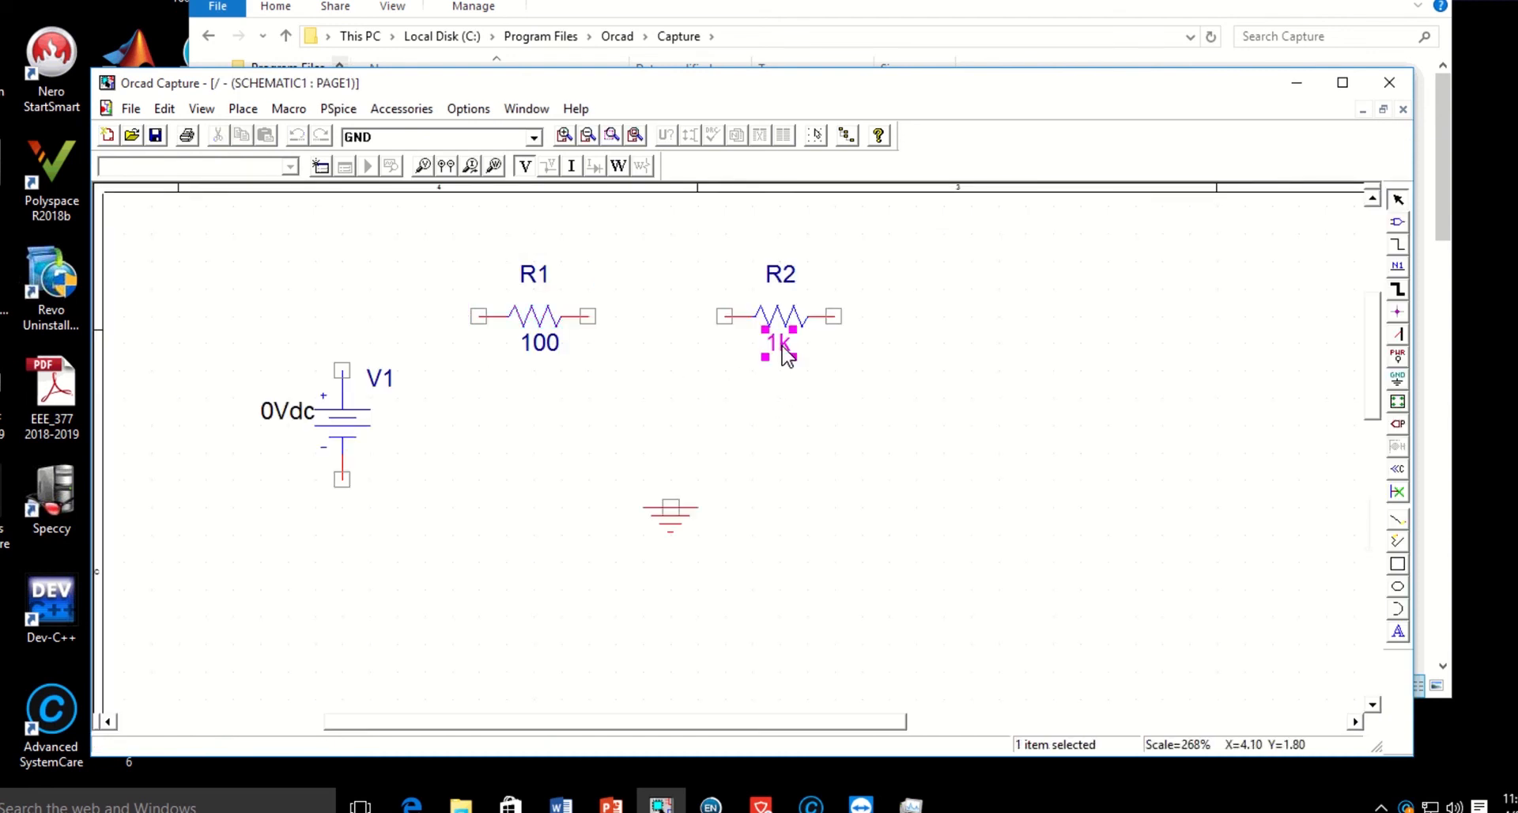
pyautogui.write('100')
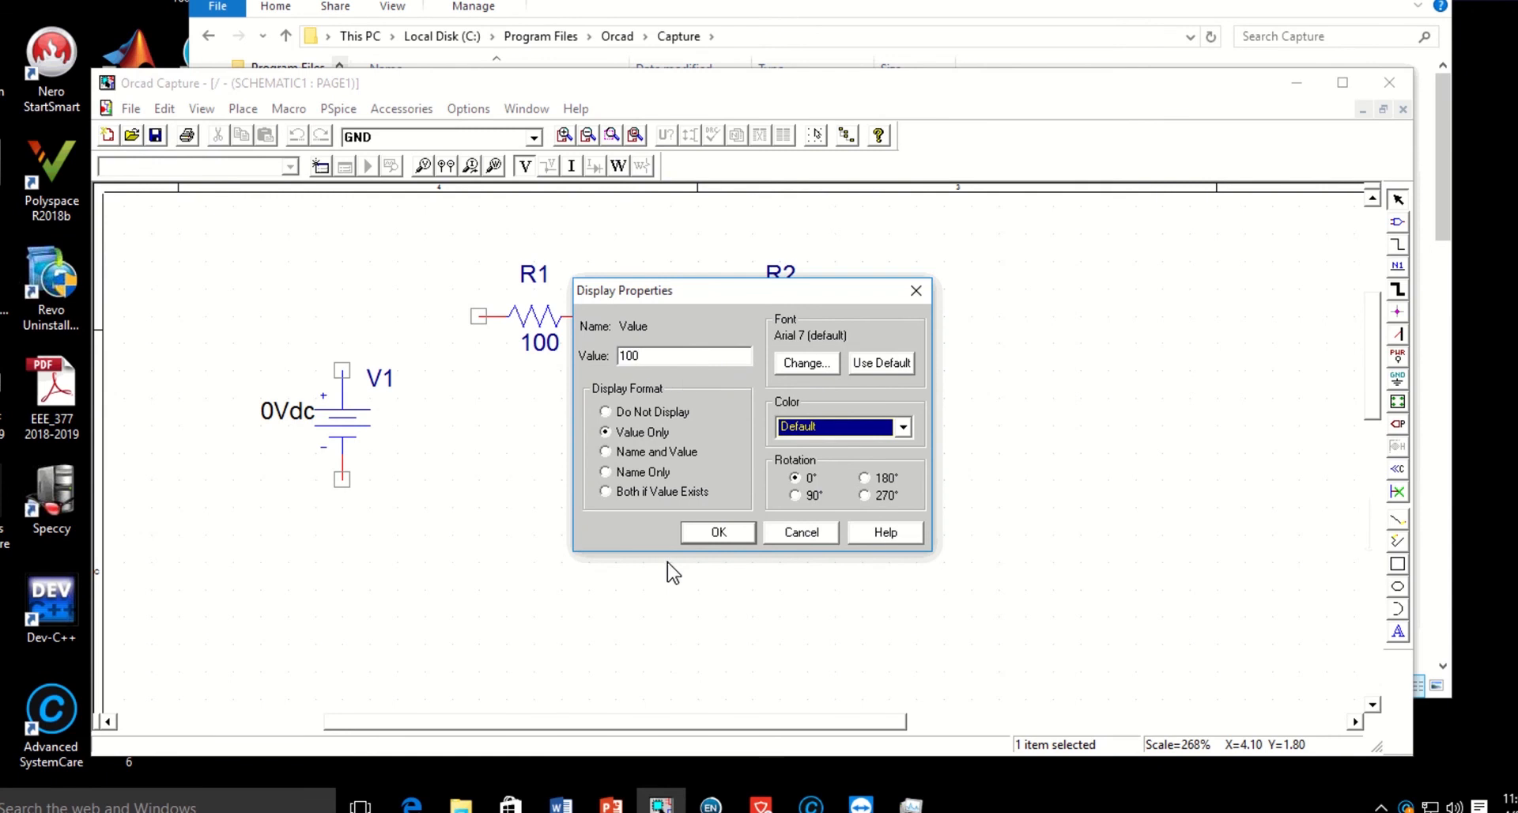
pyautogui.click(716, 533)
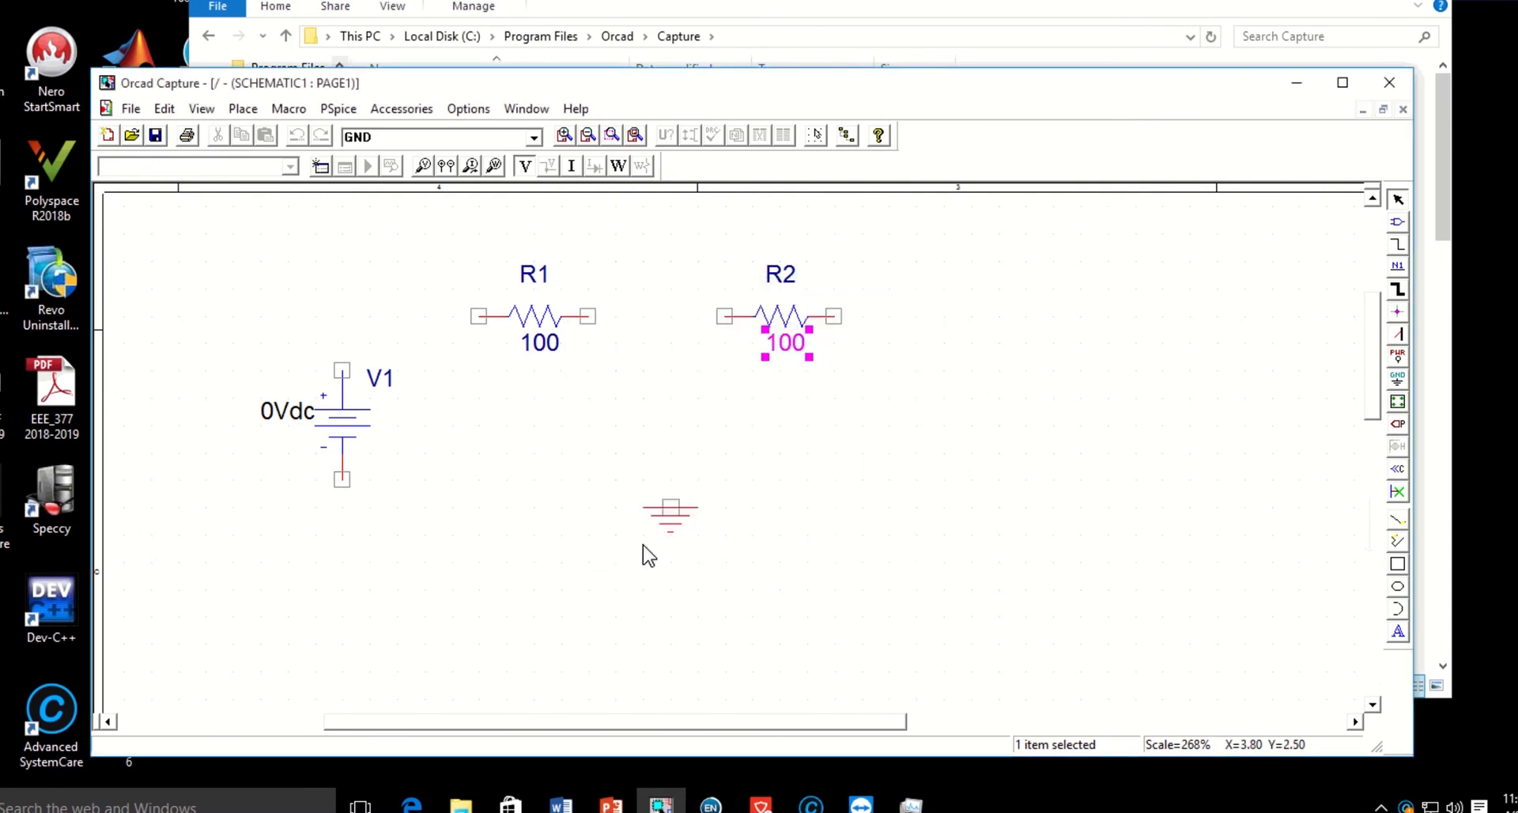
# Set the DC value of voltage source V1 to 100.
pyautogui.doubleClick(282, 415)
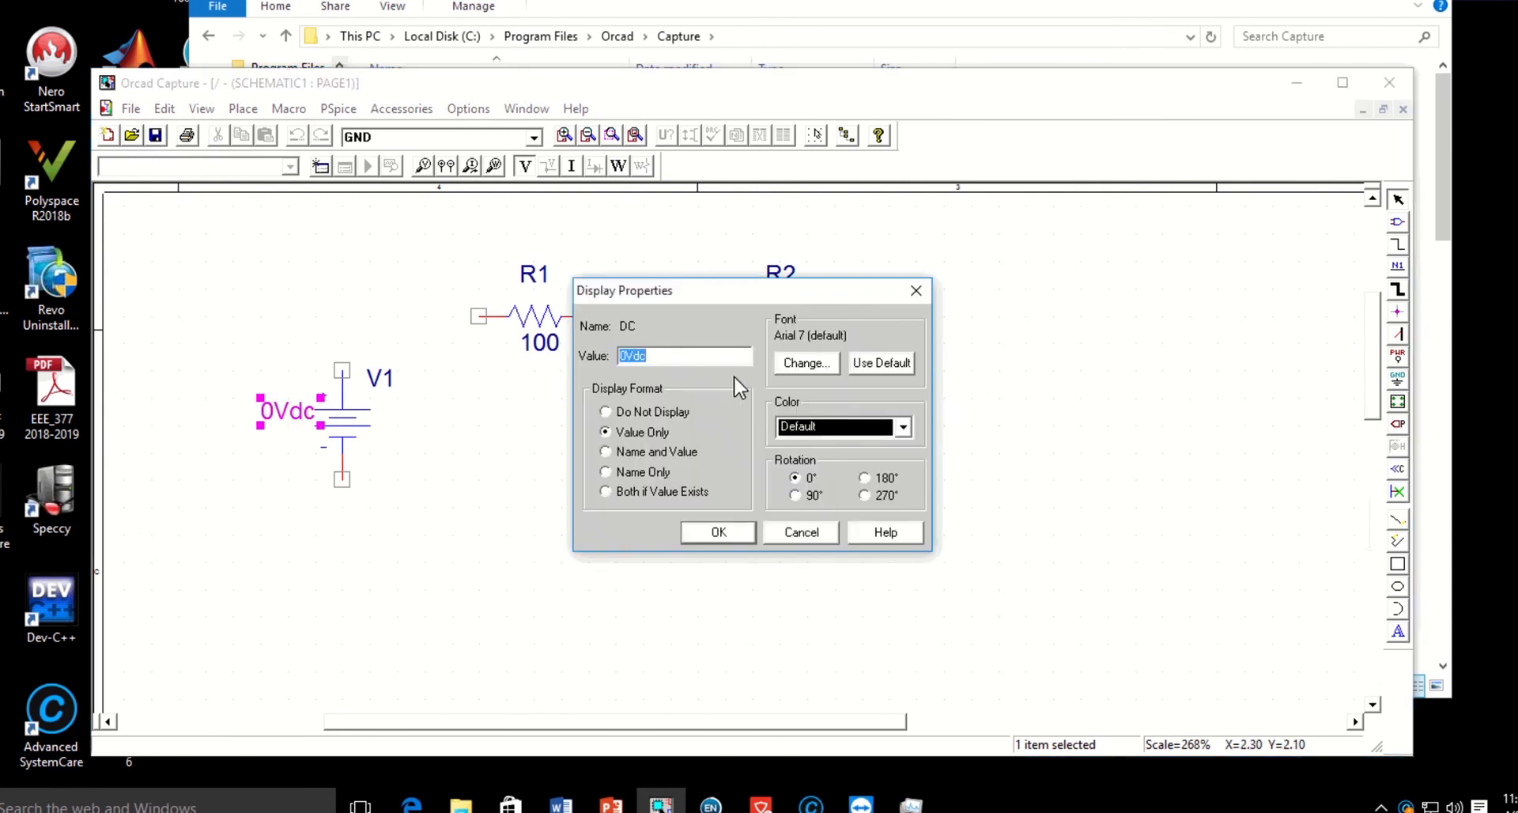
pyautogui.write('100')
pyautogui.click(718, 533)
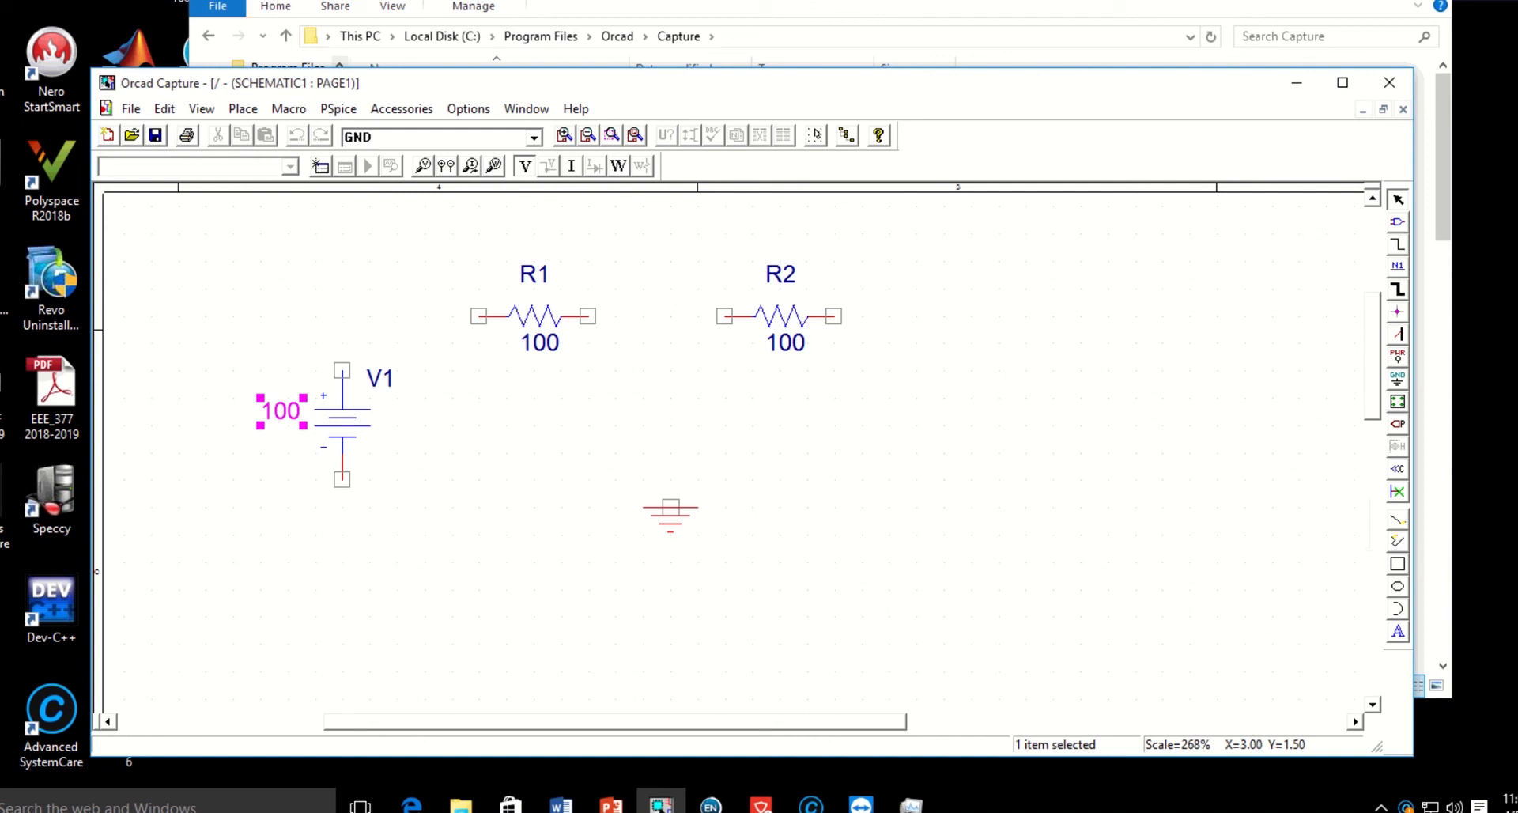
# Wire the parts in series from V1's positive terminal through R1 and R2 to the ground symbol.
pyautogui.click(246, 113)
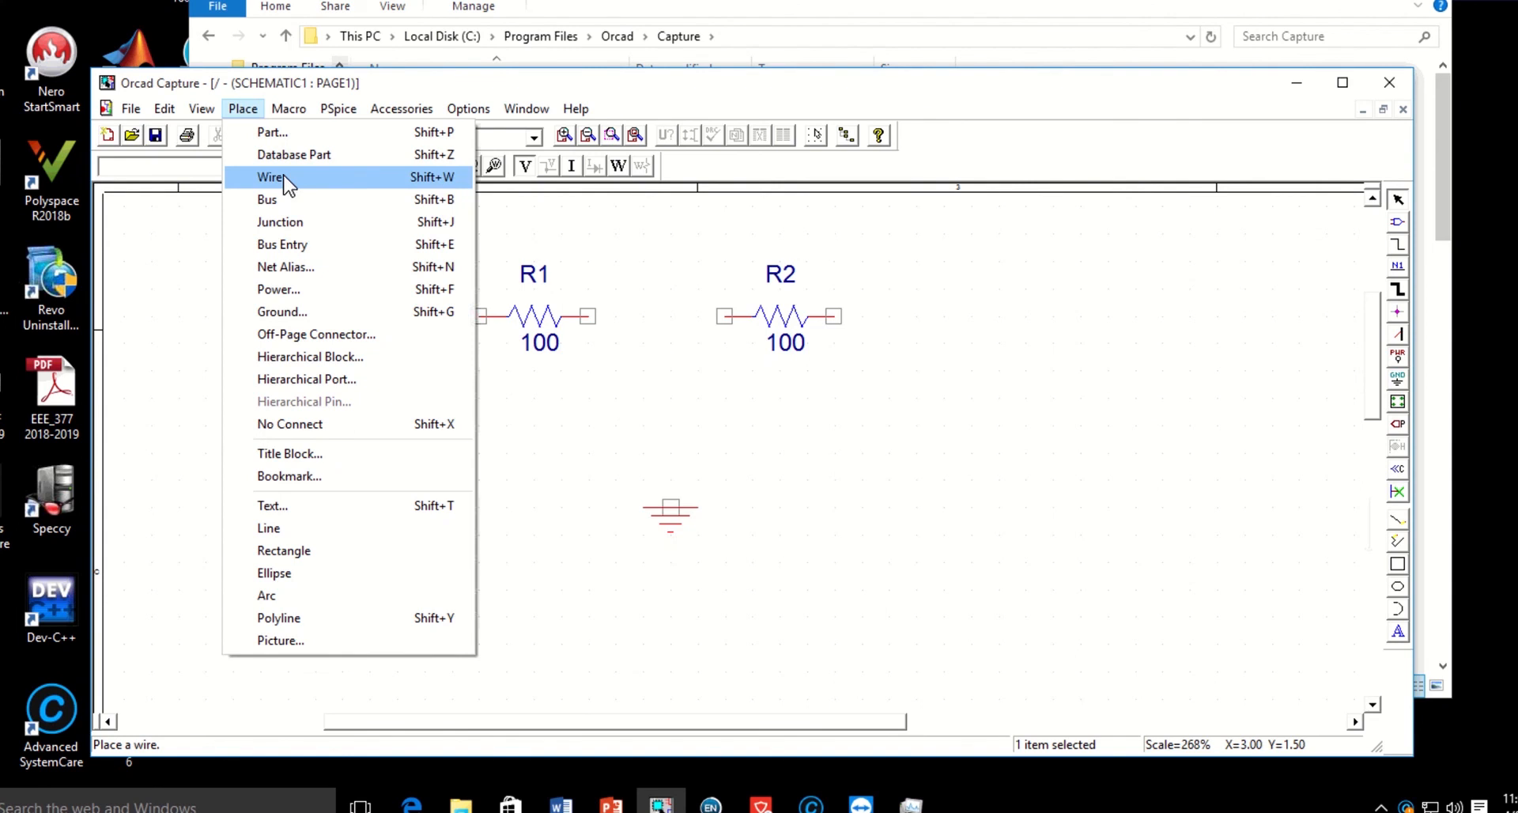
pyautogui.click(1399, 251)
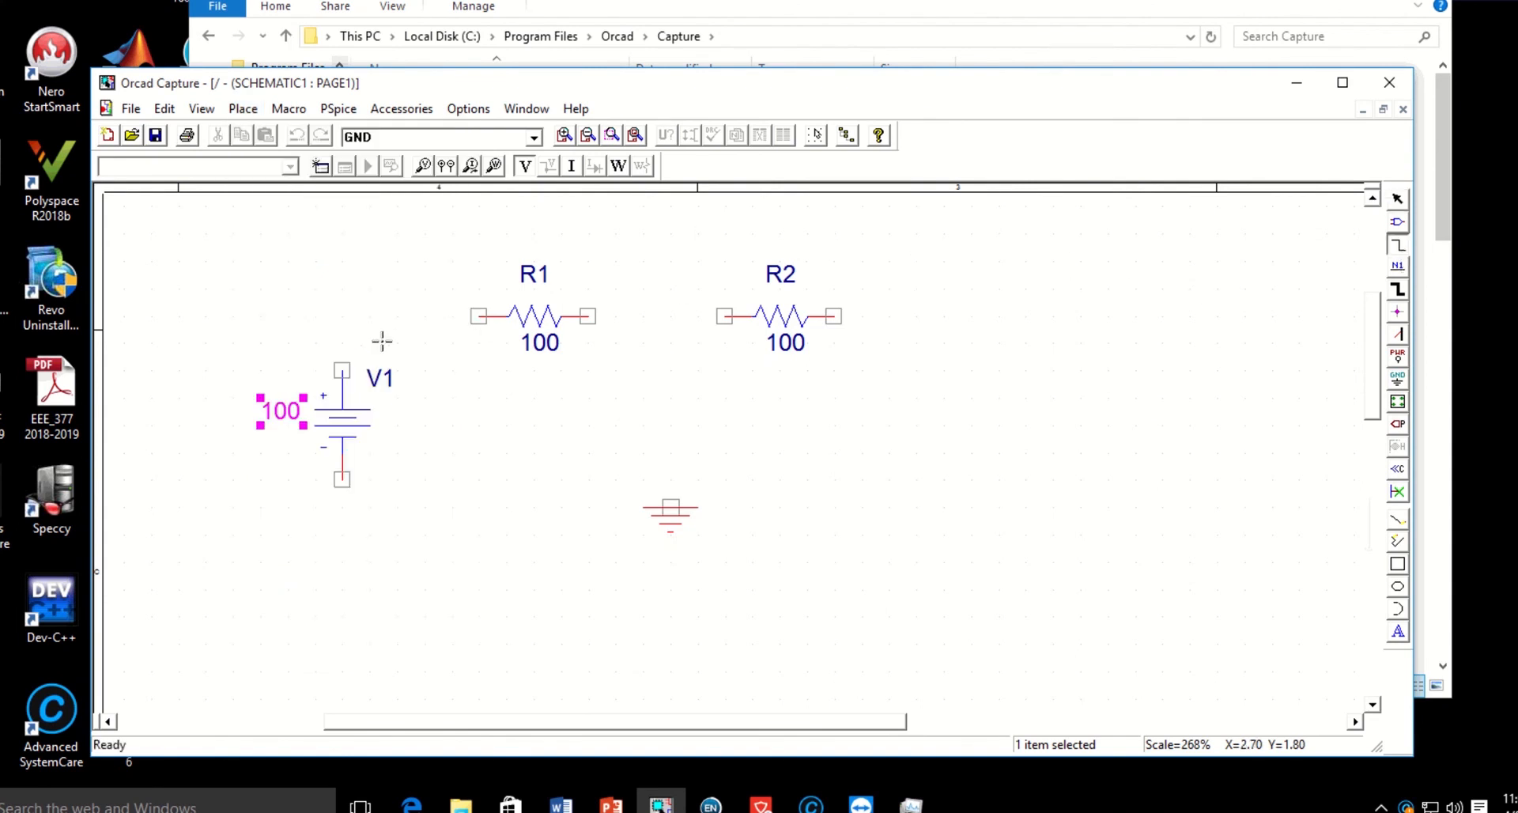
pyautogui.click(342, 369)
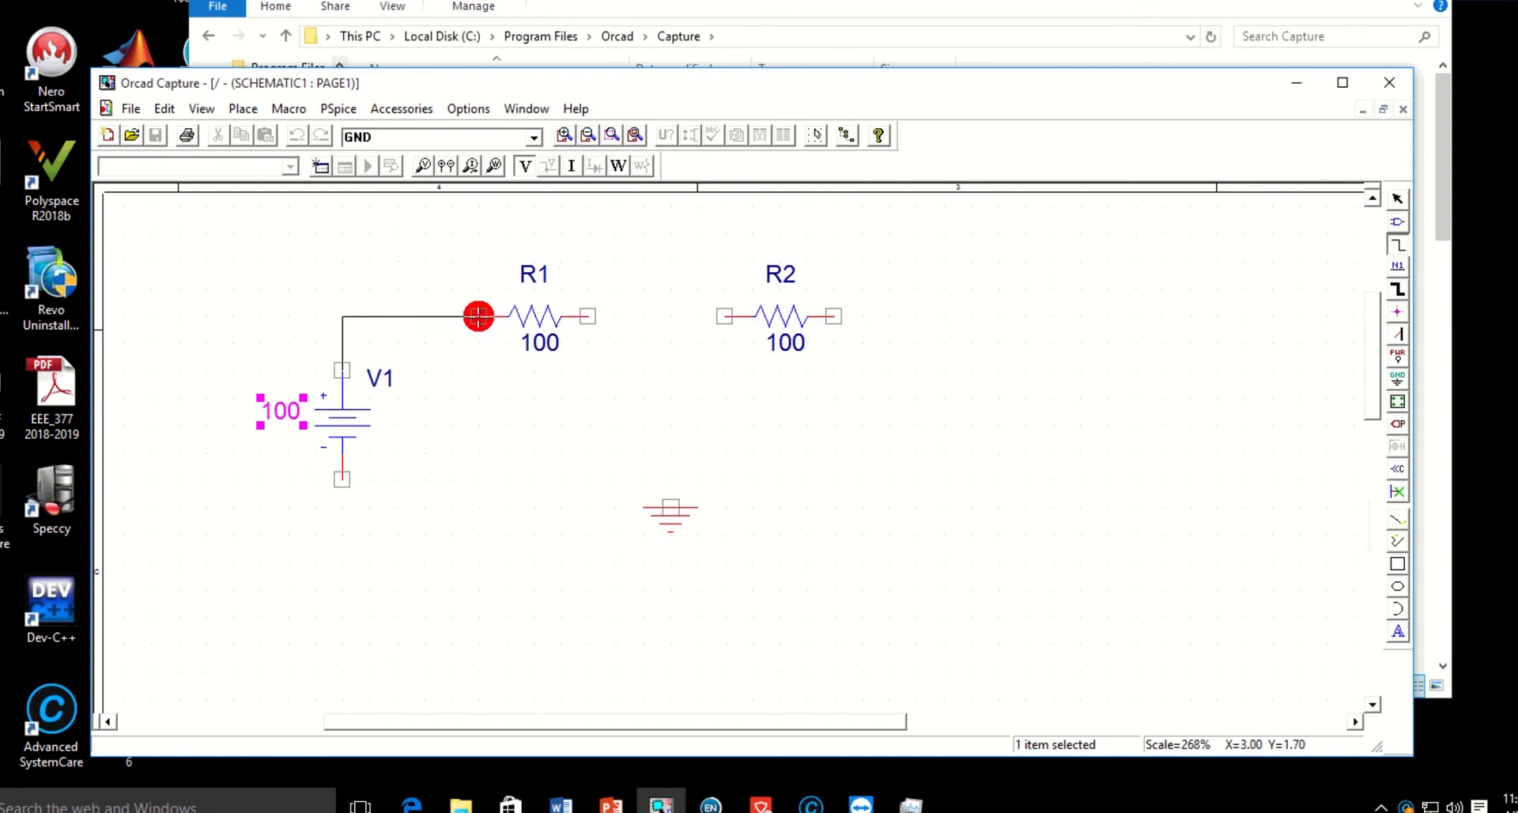
pyautogui.click(478, 315)
pyautogui.click(589, 315)
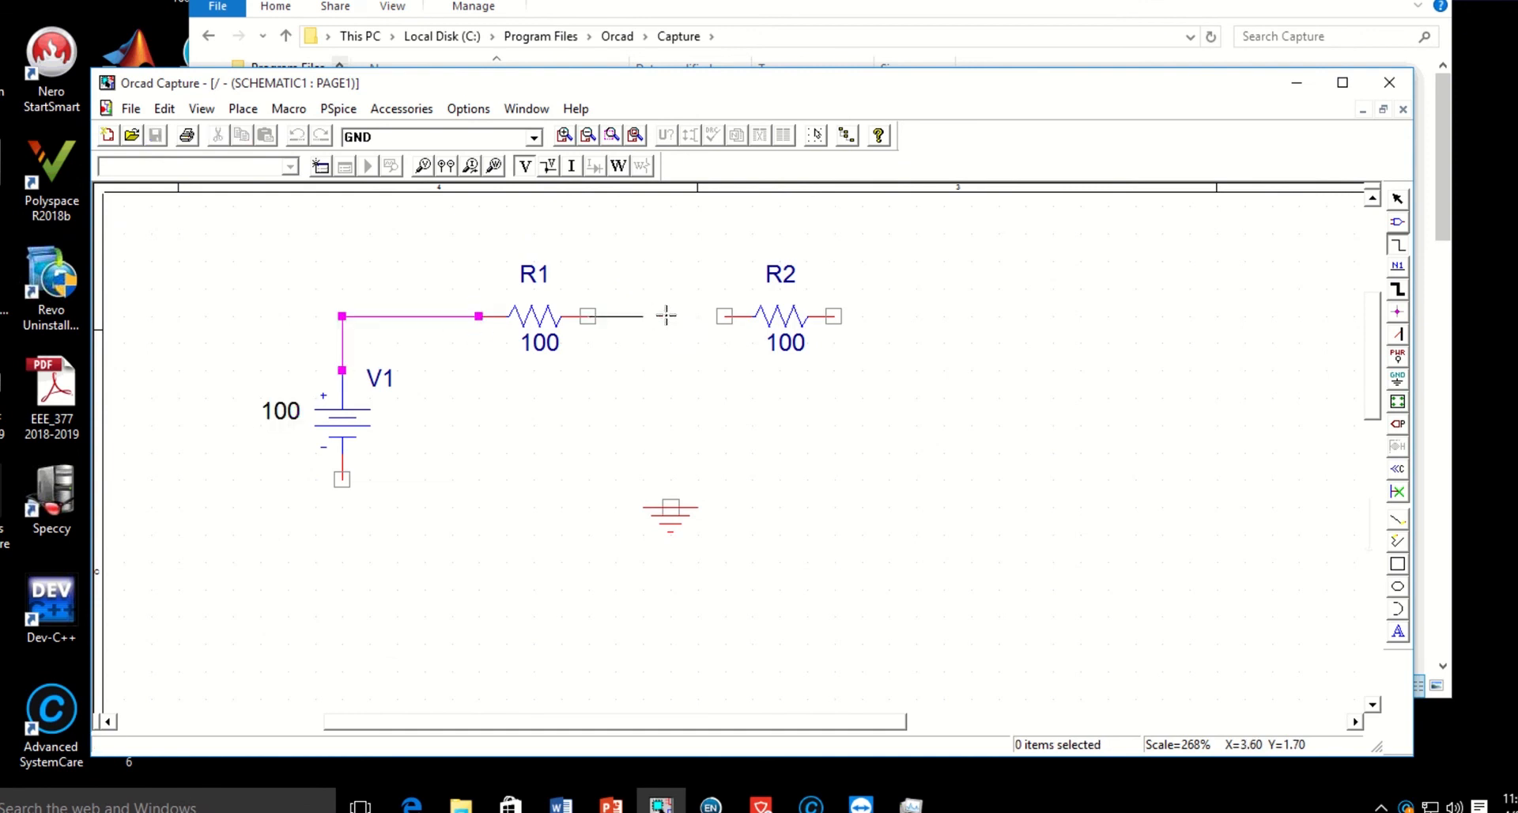
pyautogui.click(724, 315)
pyautogui.click(834, 315)
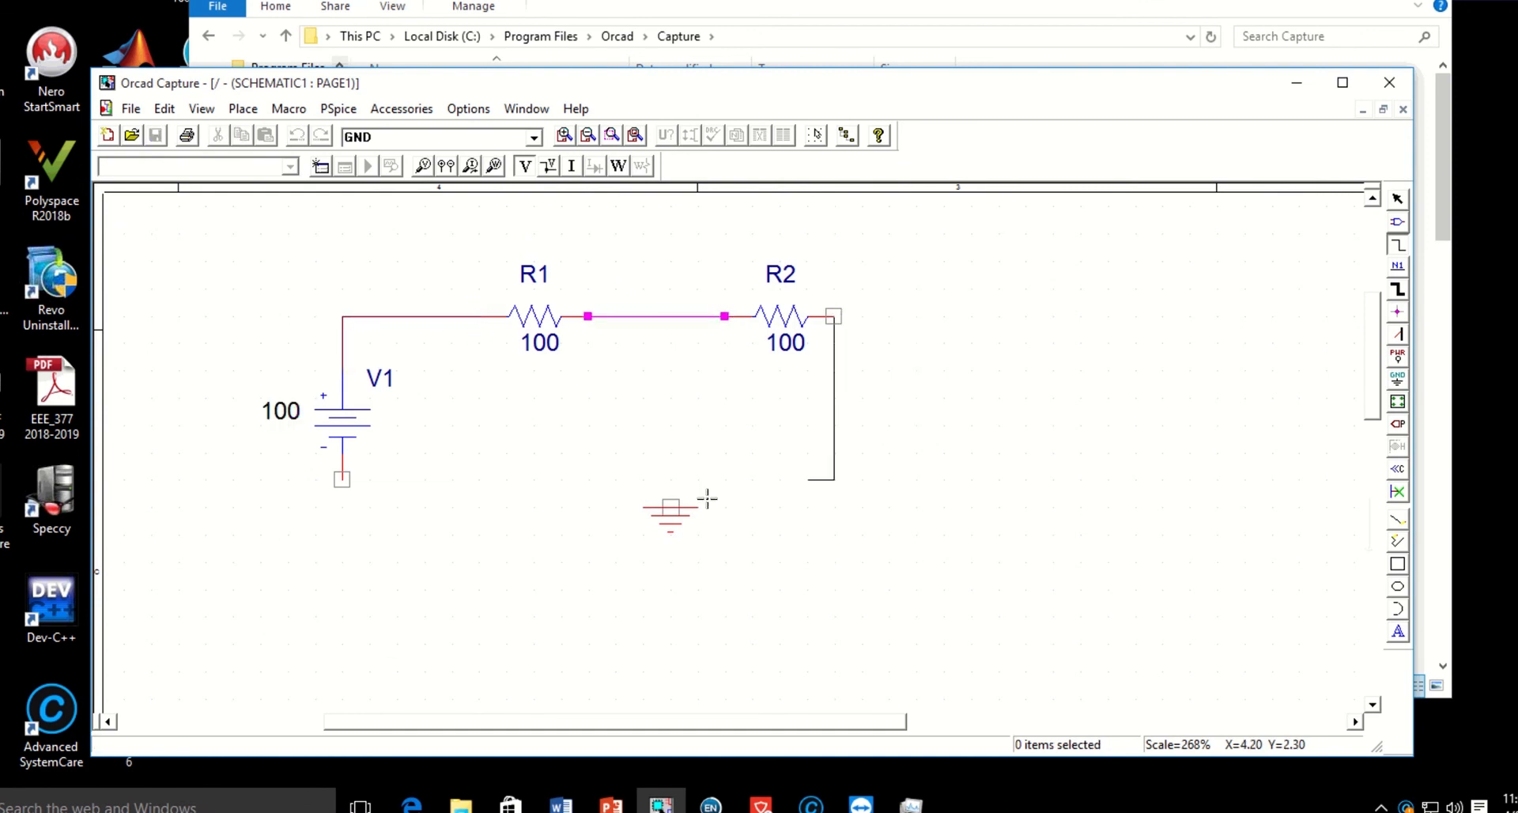
pyautogui.click(671, 506)
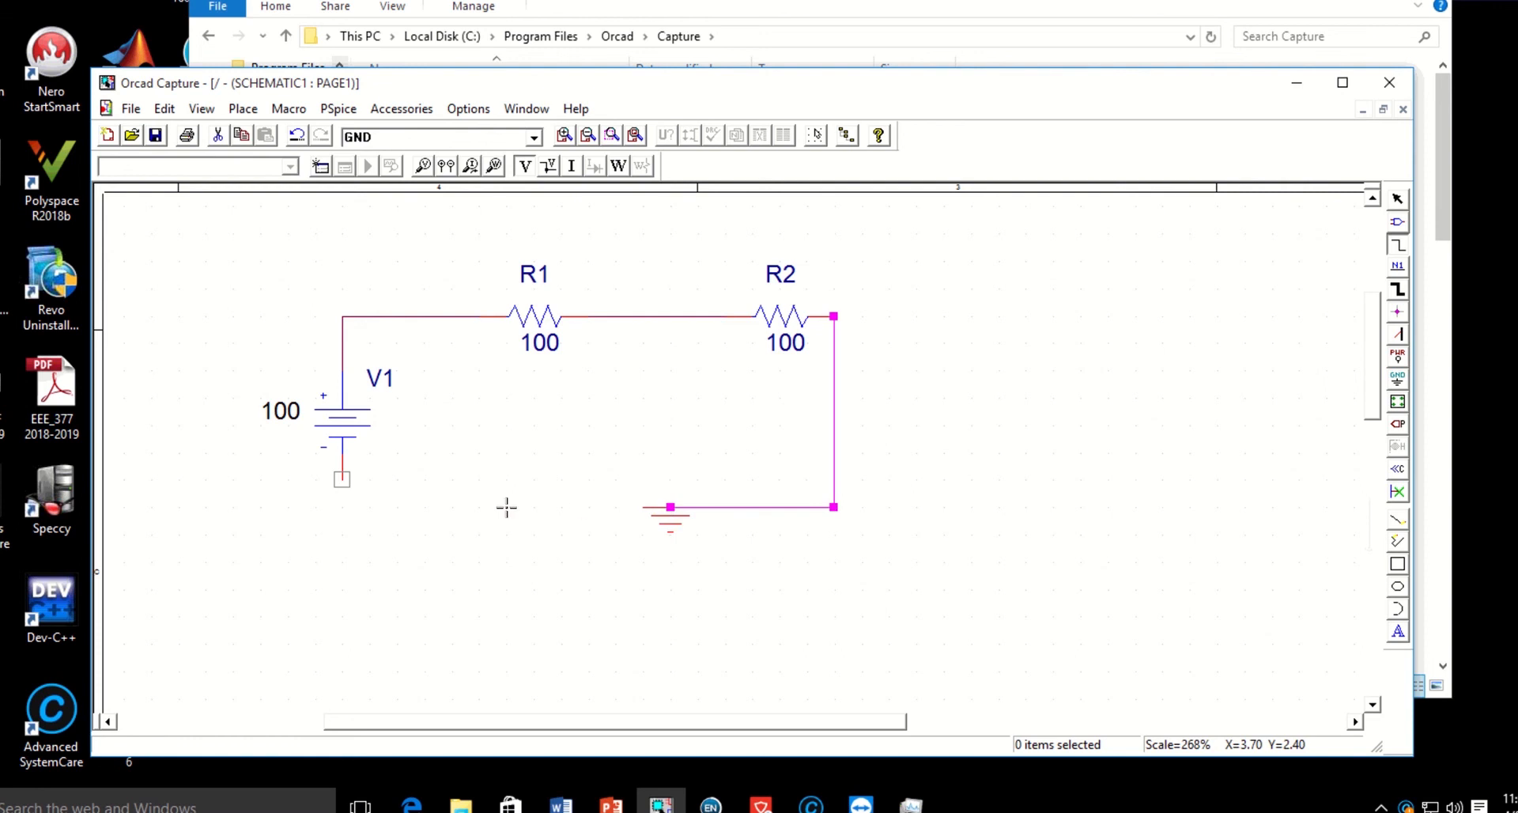
# Wire V1's negative terminal to ground, end wiring, and straighten the wire so it drops directly below the source.
pyautogui.click(342, 479)
pyautogui.click(670, 507)
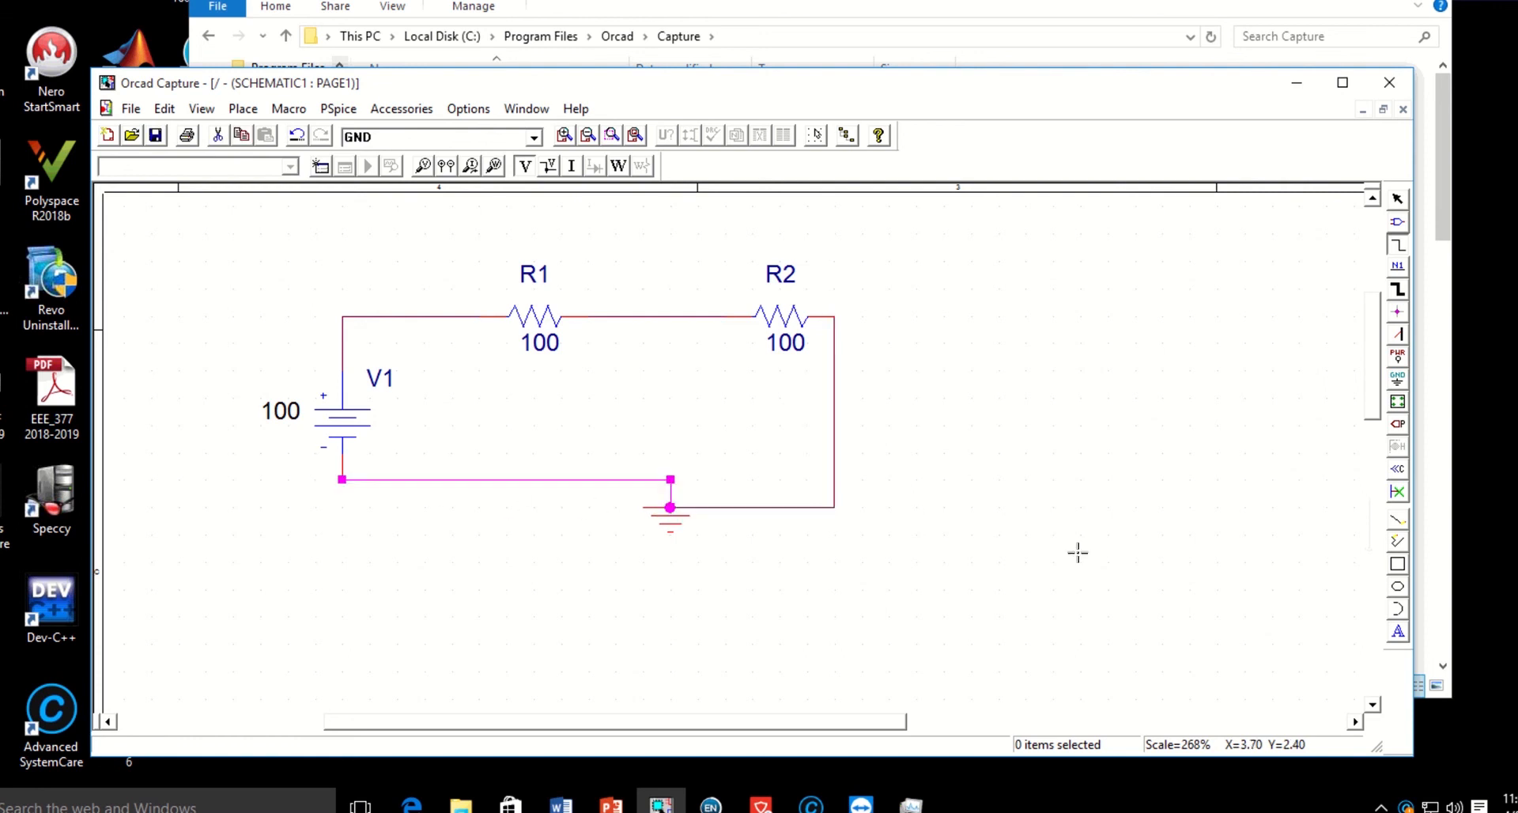
pyautogui.rightClick(1030, 348)
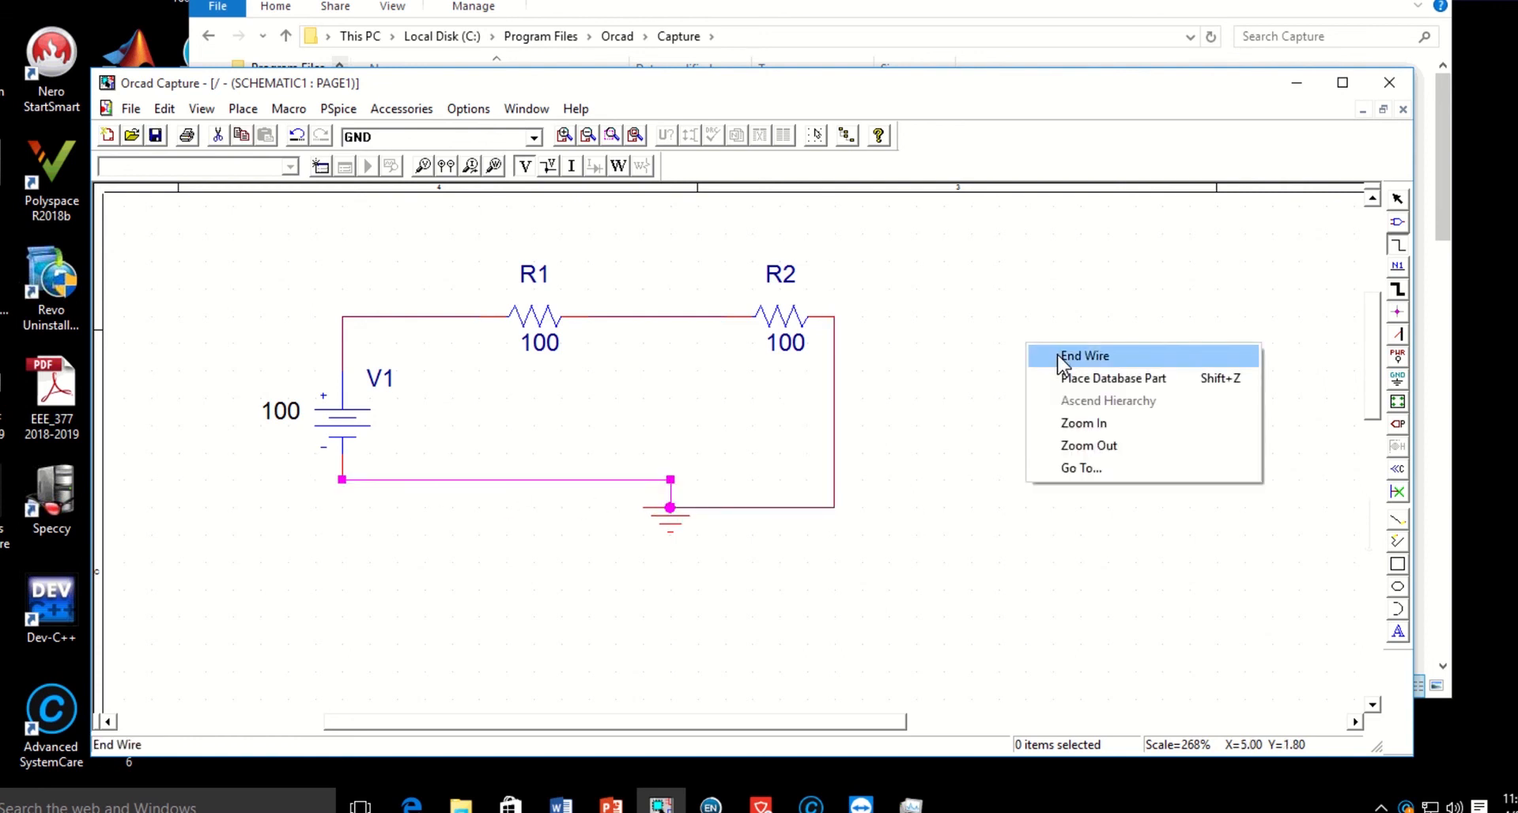
pyautogui.click(1065, 357)
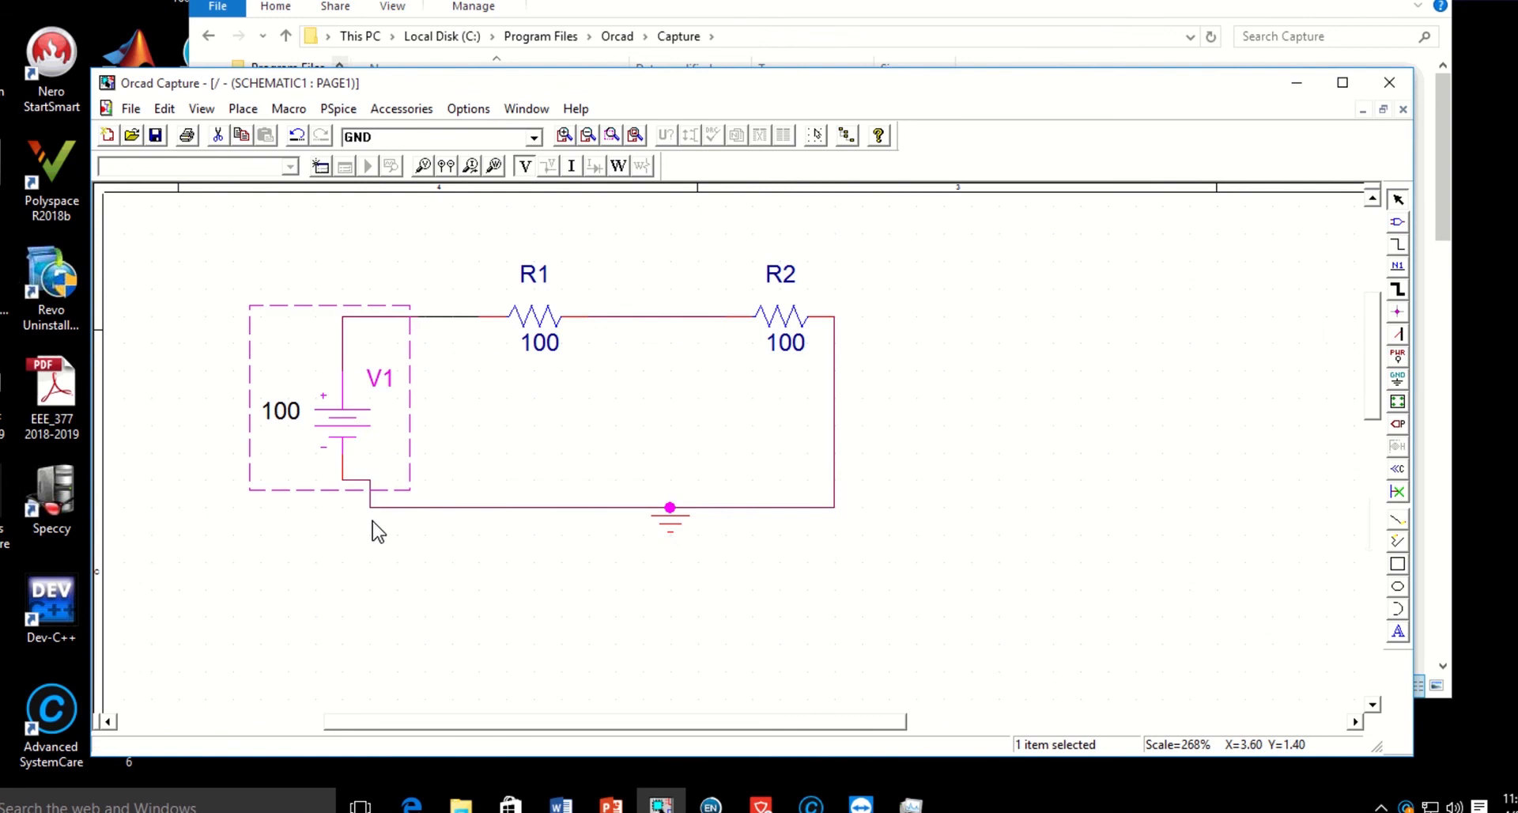
pyautogui.click(368, 493)
pyautogui.moveTo(353, 491); pyautogui.dragTo(342, 498)
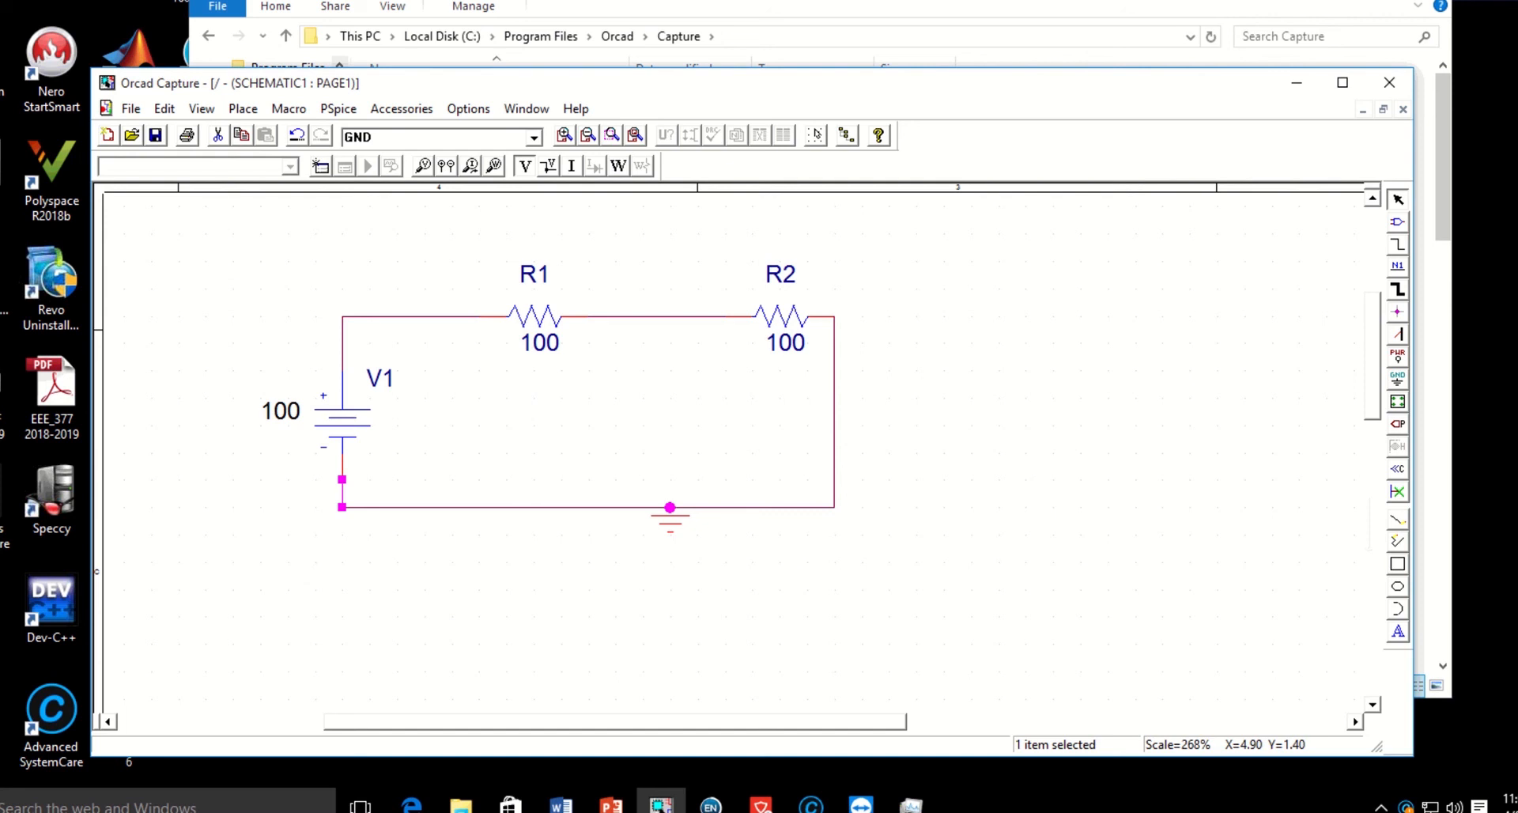
# Place the net alias +VDC on the wire between V1 and R1 and end placement.
pyautogui.click(243, 108)
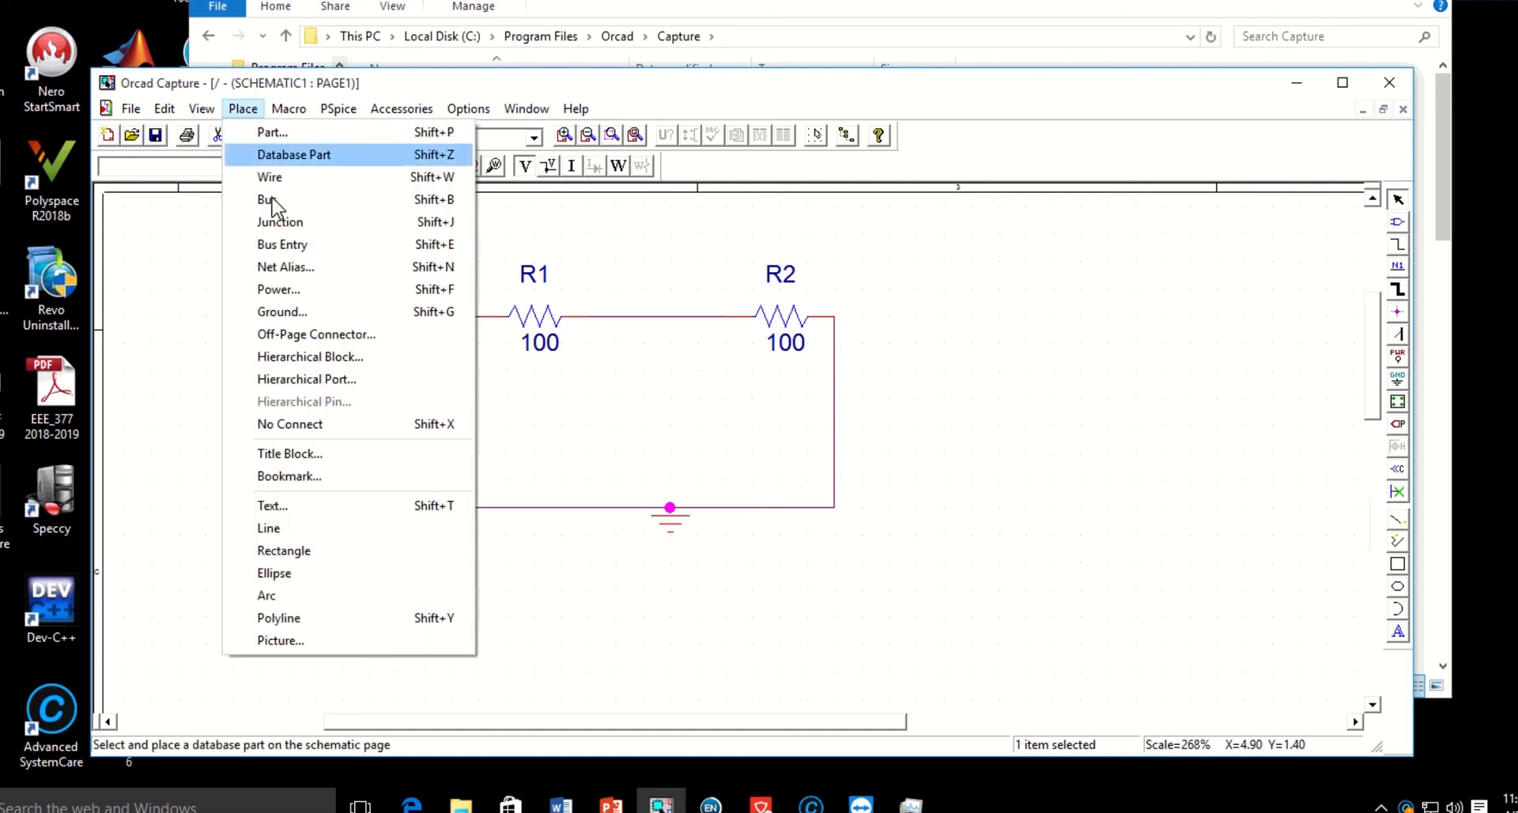
pyautogui.click(336, 283)
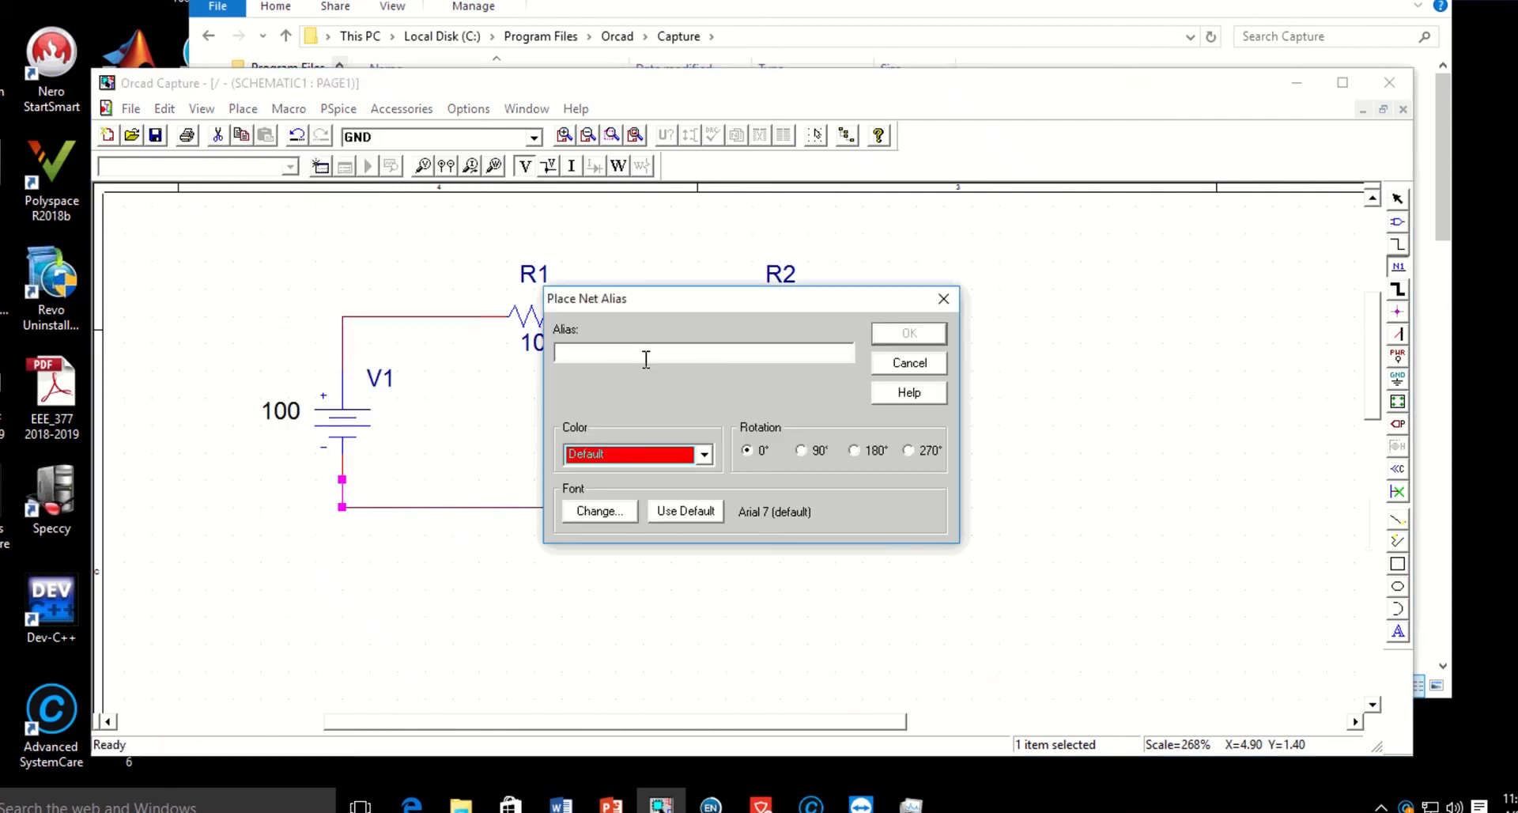
pyautogui.write('+VDC')
pyautogui.click(909, 336)
pyautogui.click(391, 316)
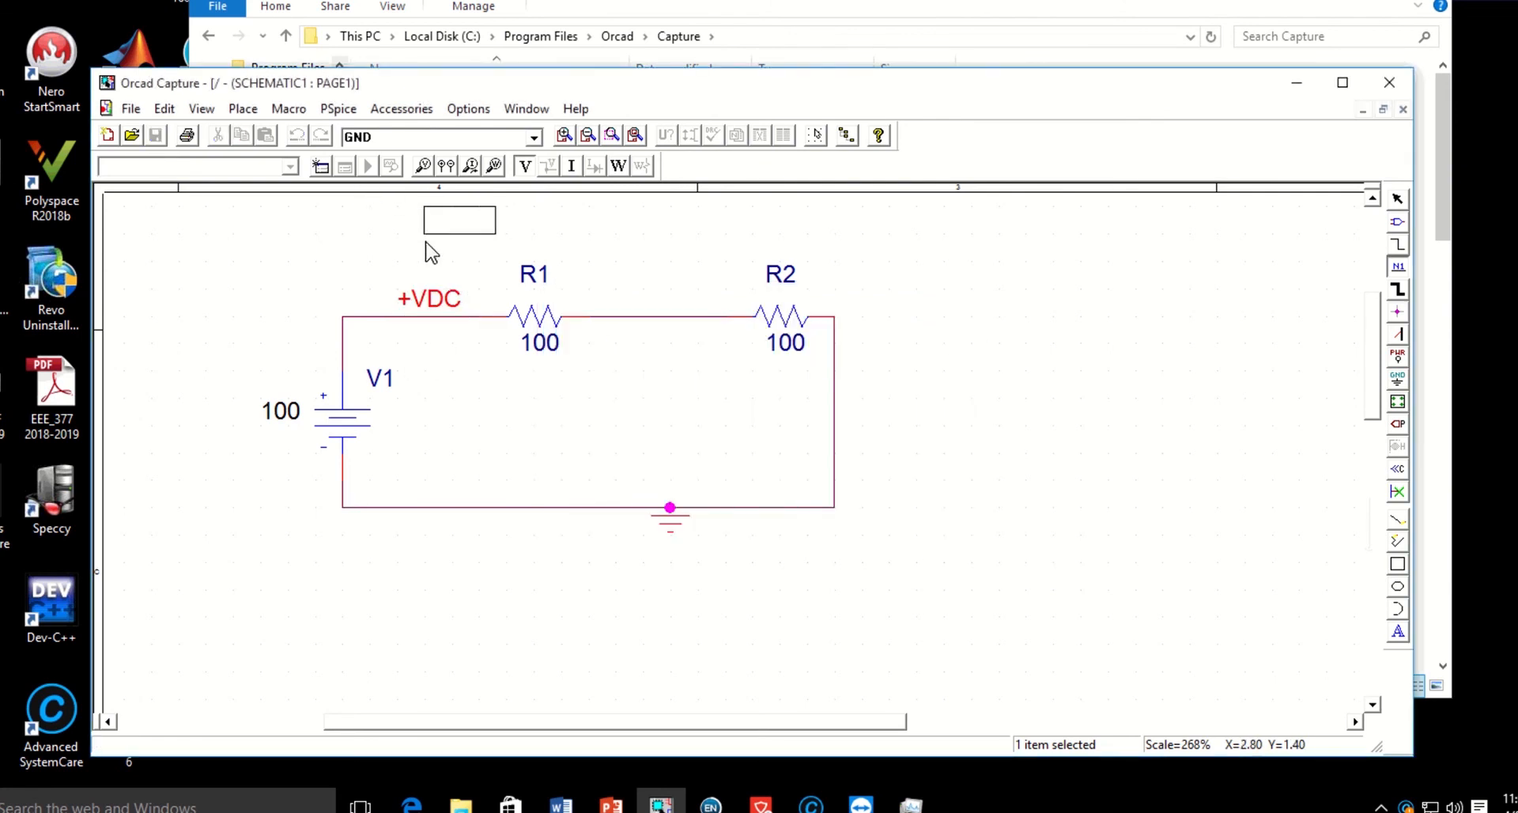
pyautogui.press('Escape')
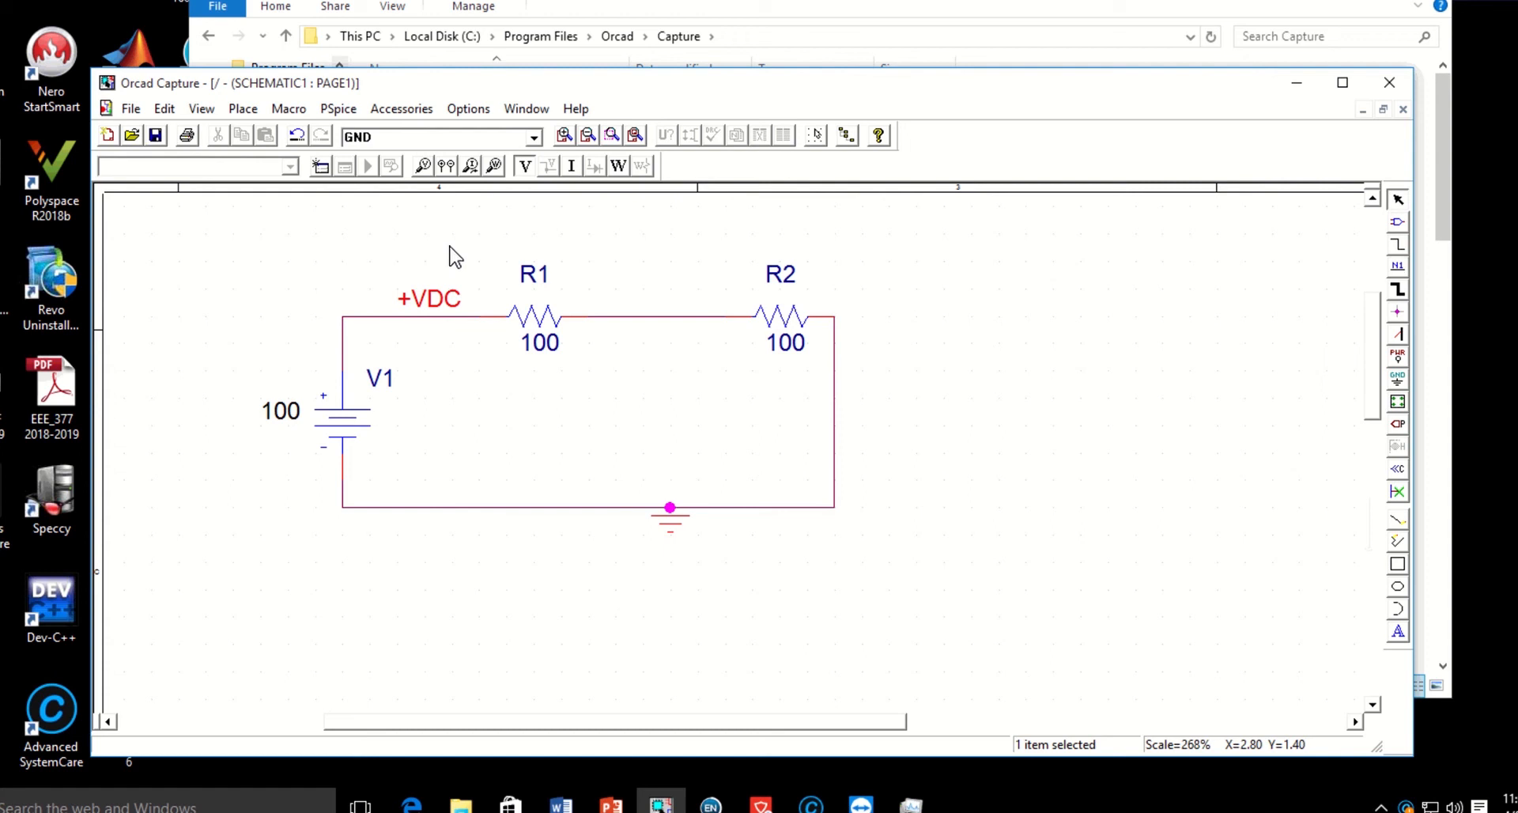
# Place the net alias Net1 on the wire between R1 and R2 and end placement.
pyautogui.click(1398, 267)
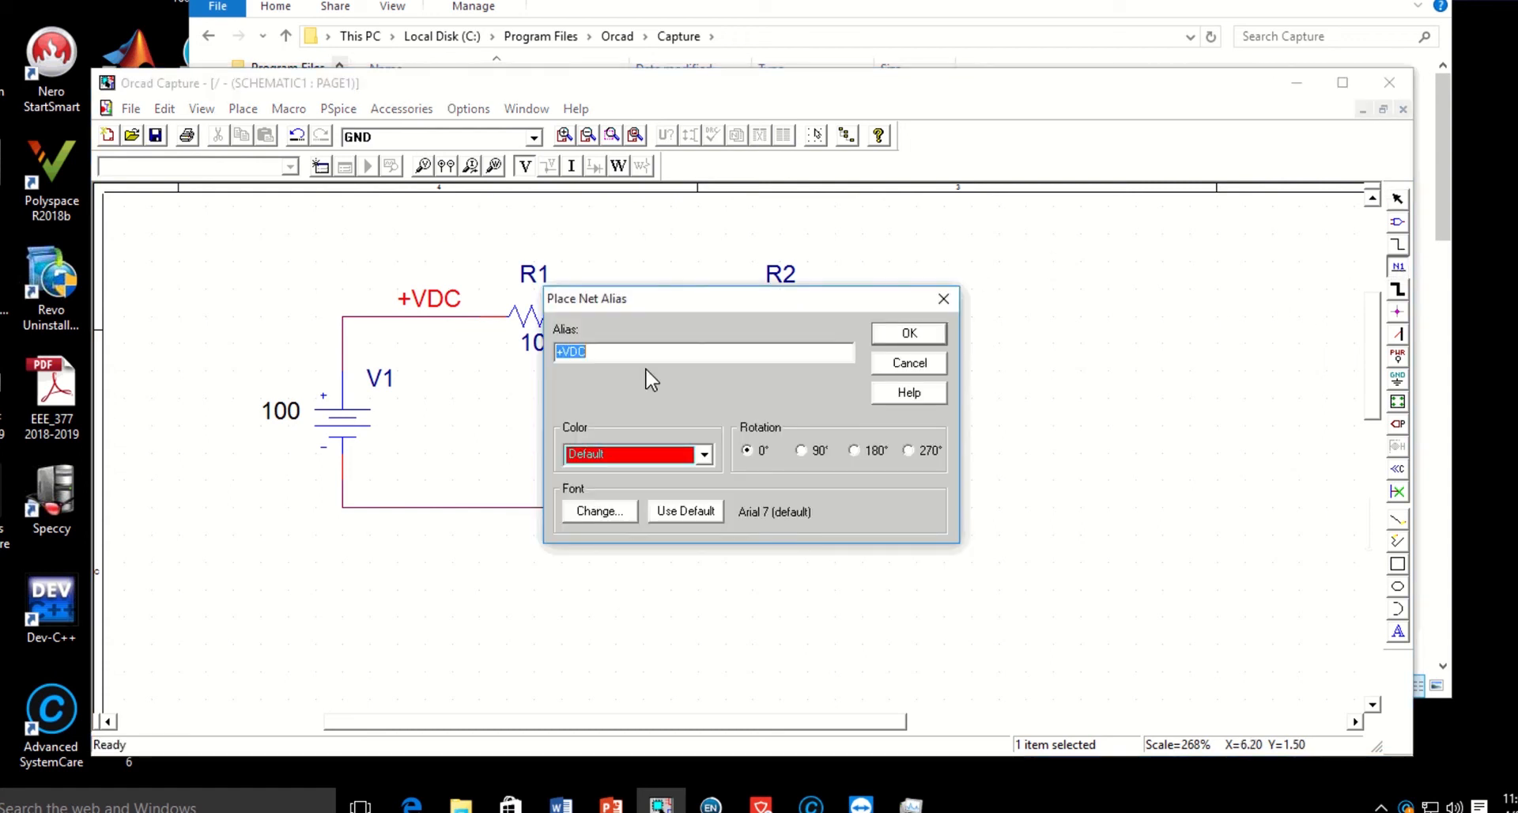
pyautogui.write('Net1')
pyautogui.click(917, 333)
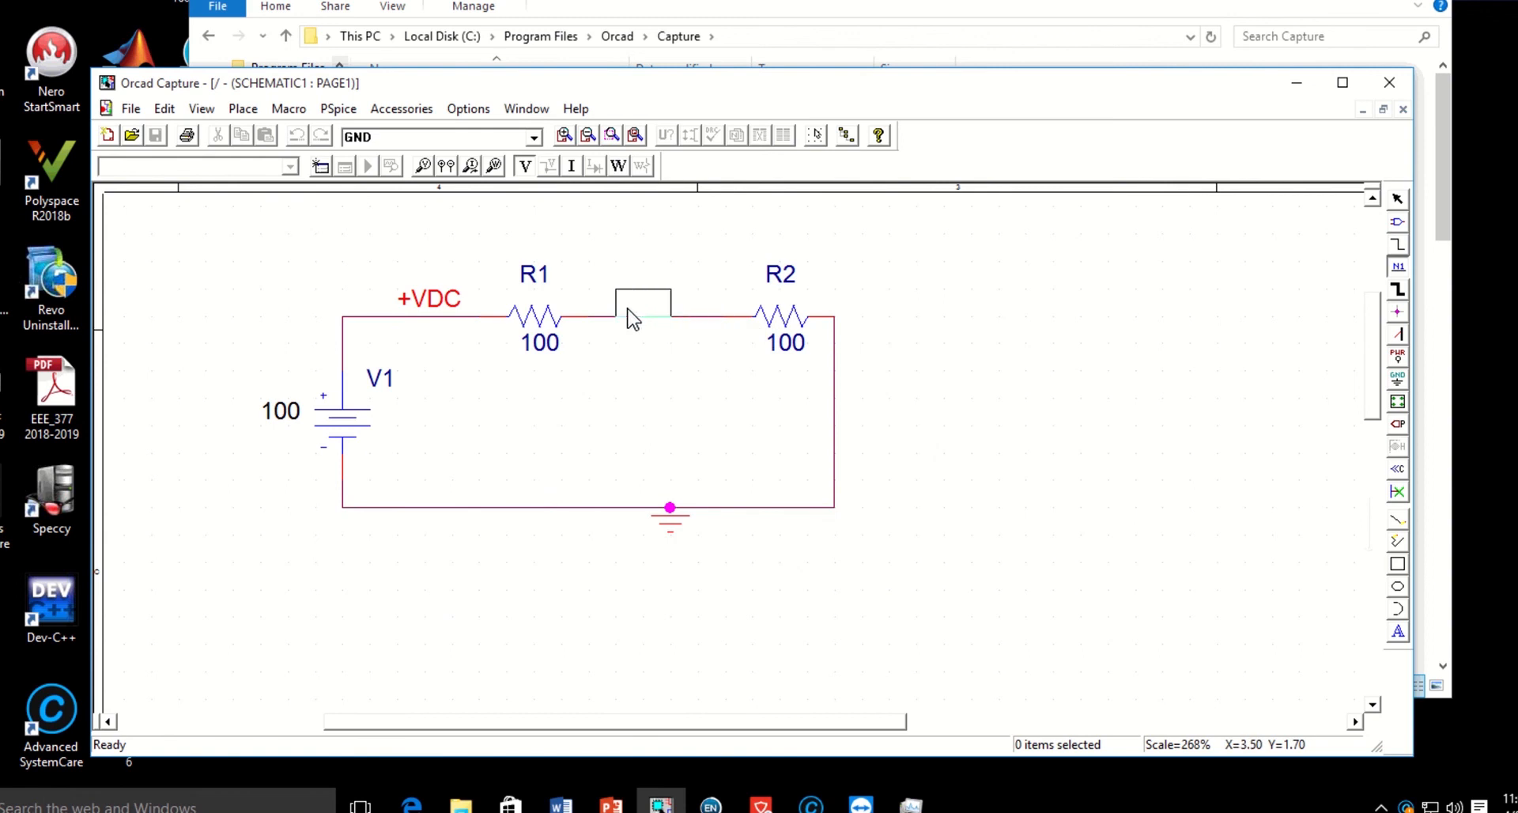
pyautogui.click(628, 315)
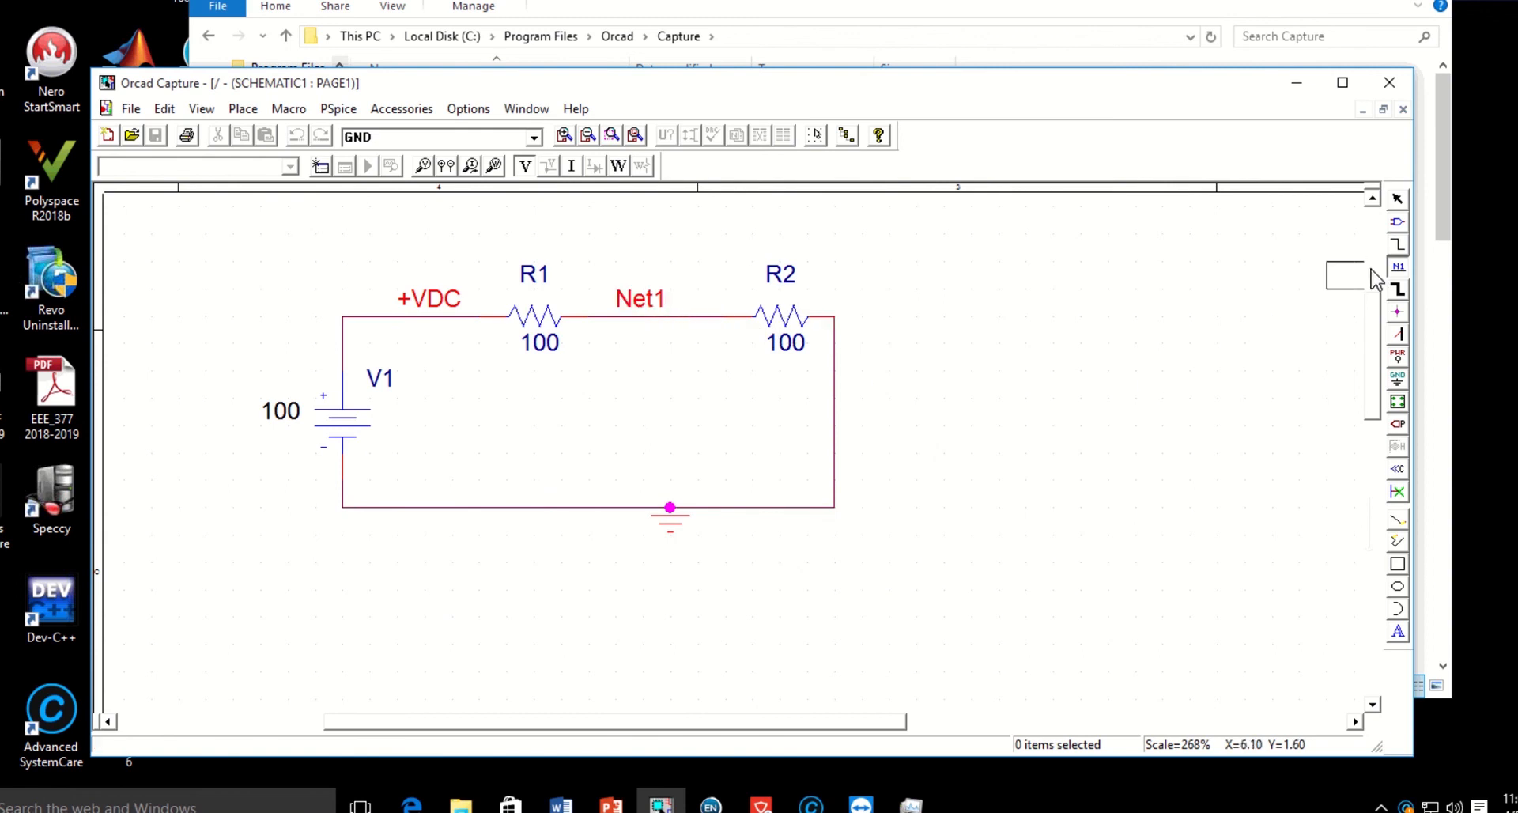
pyautogui.rightClick(1064, 299)
pyautogui.click(1213, 332)
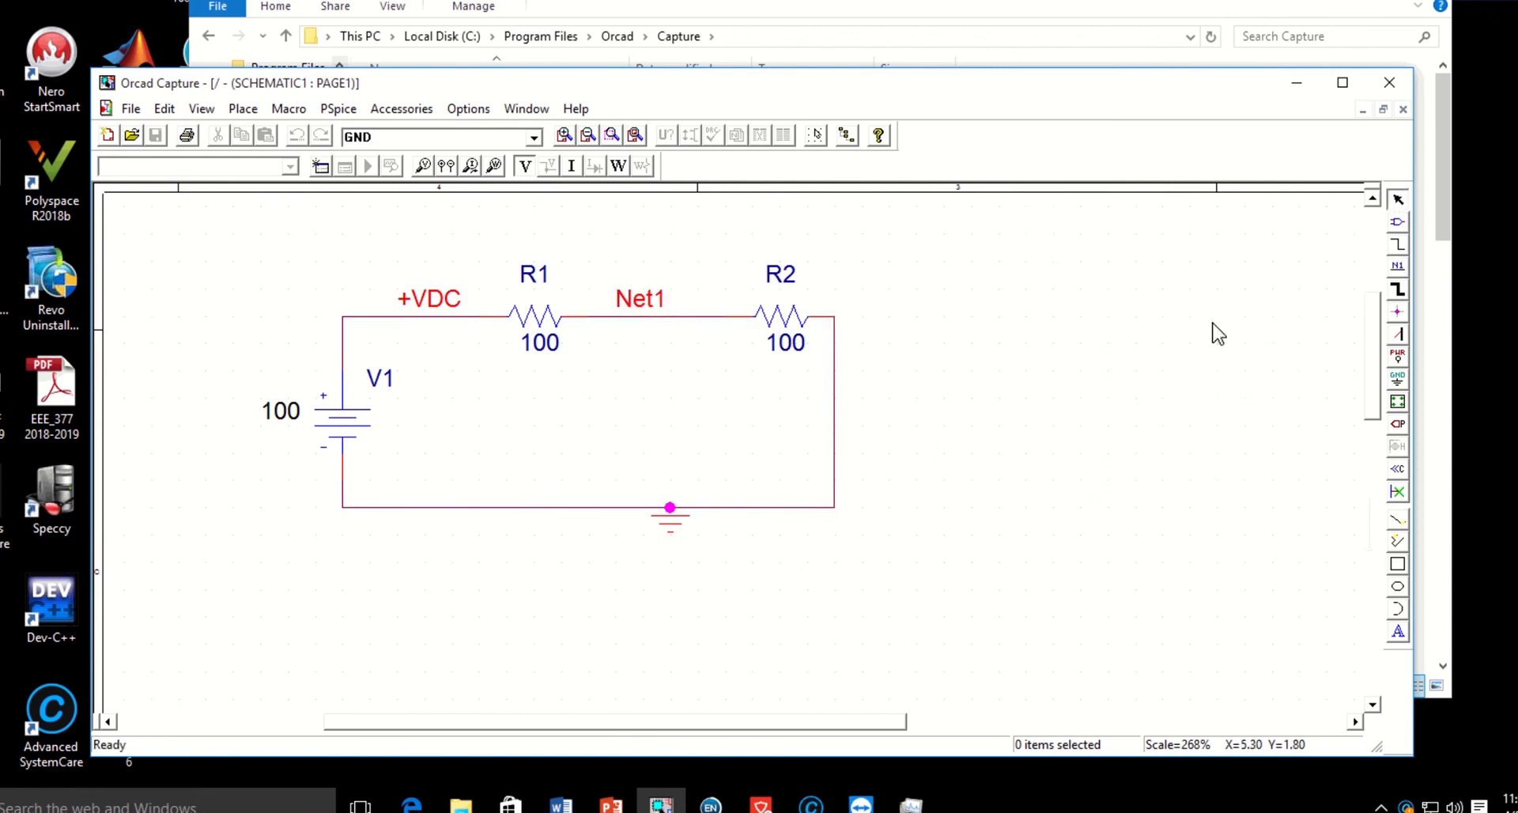
# Place the net alias GND on the lower wire between V1 and the ground symbol and end placement.
pyautogui.click(1397, 268)
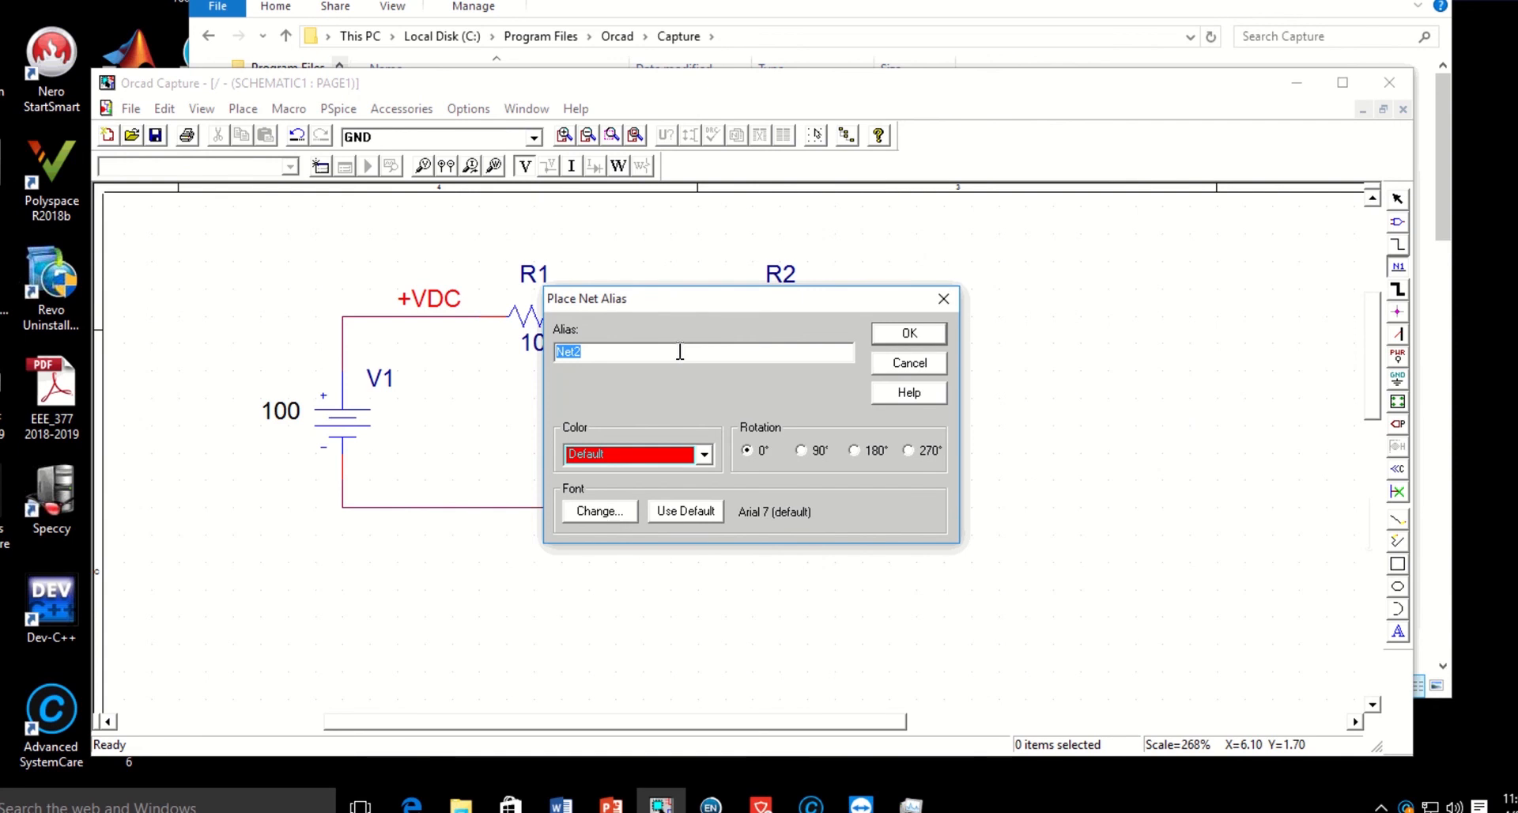
pyautogui.write('GD')
pyautogui.press('BackSpace')
pyautogui.write('ND')
pyautogui.click(922, 334)
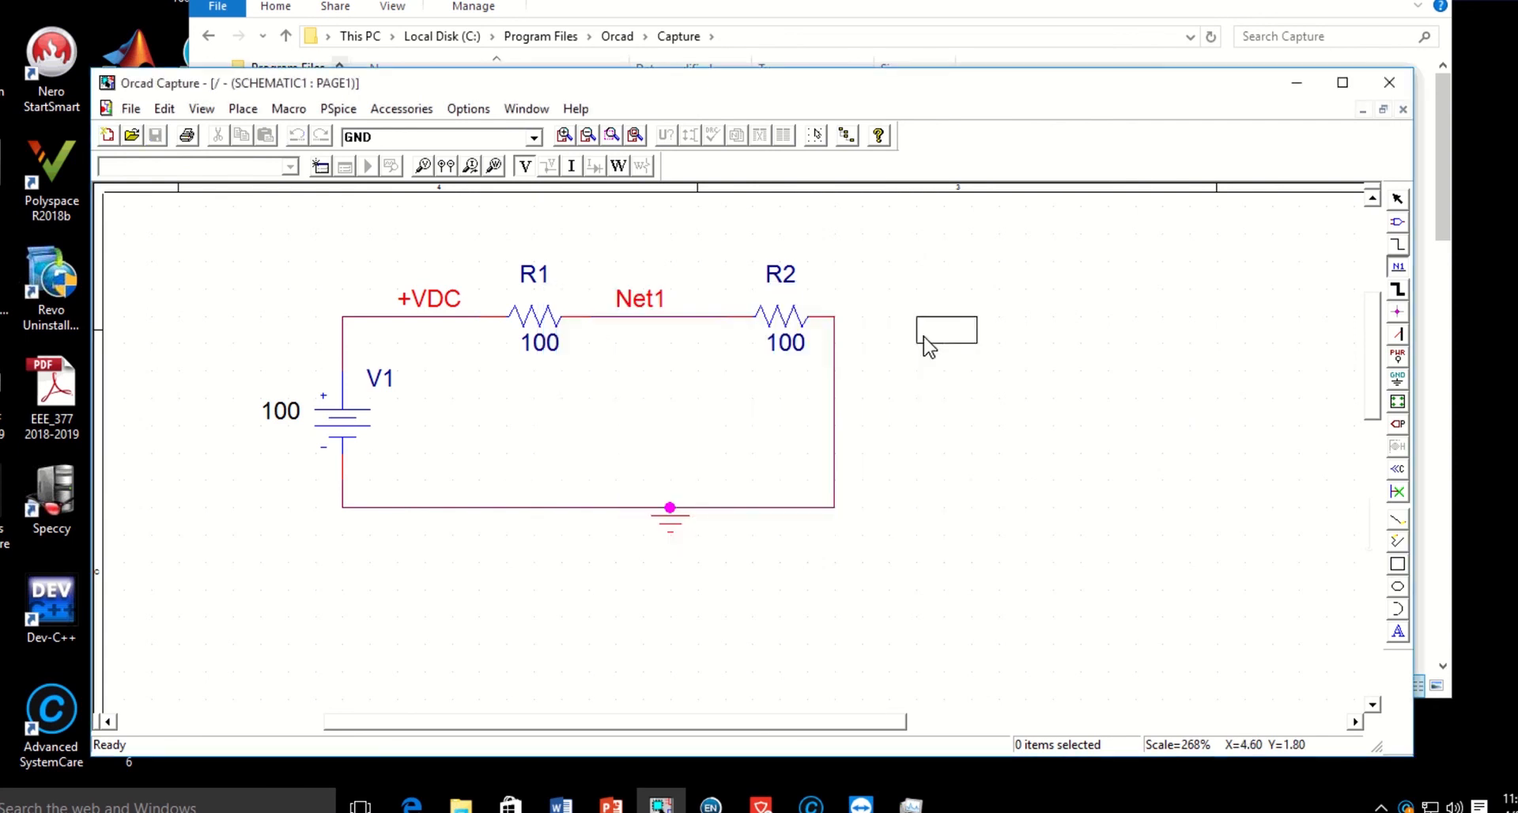
pyautogui.click(437, 507)
pyautogui.rightClick(1010, 290)
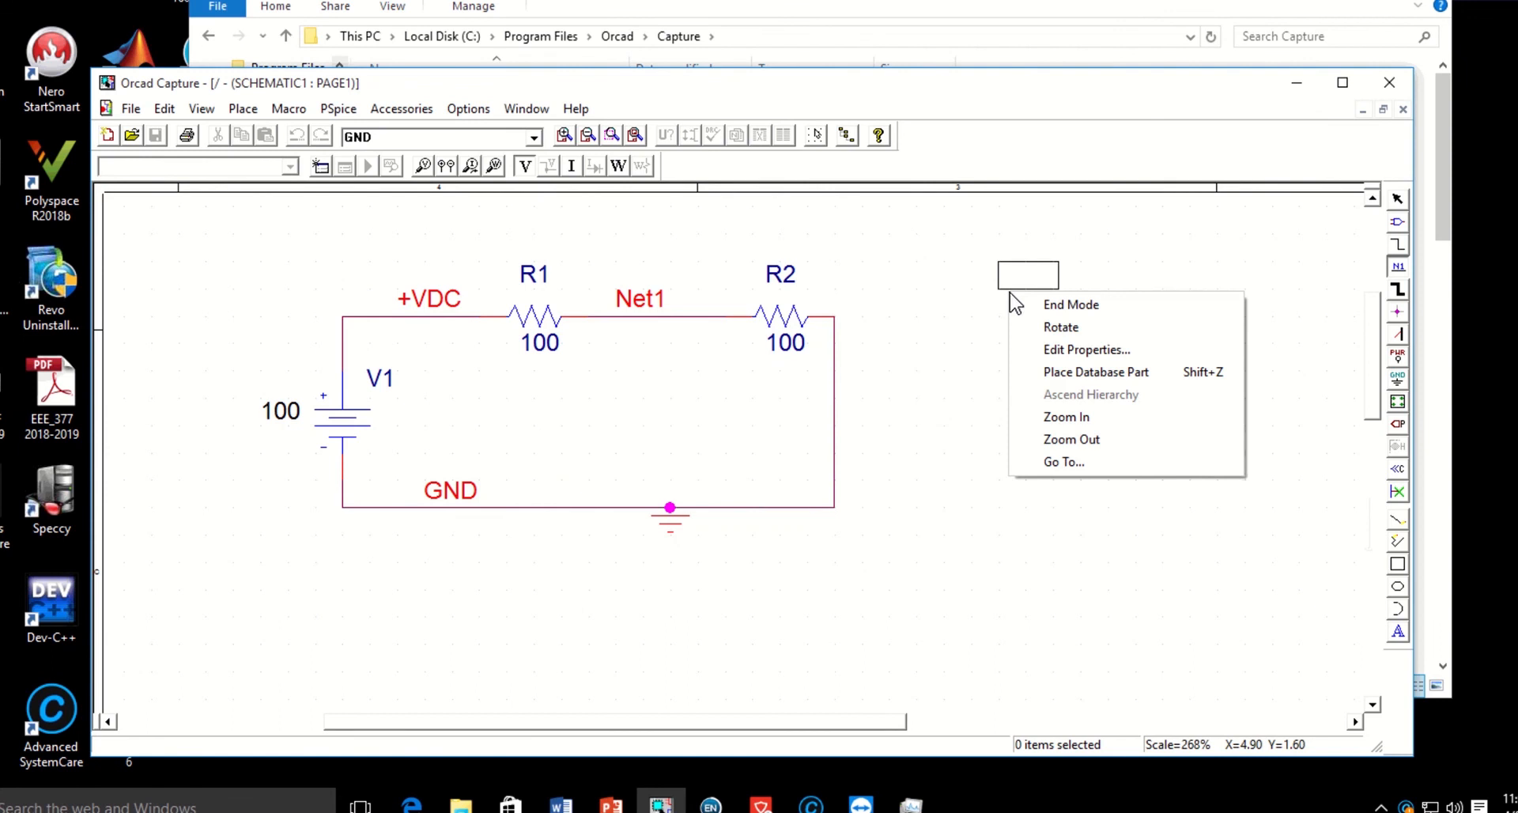
pyautogui.click(1074, 303)
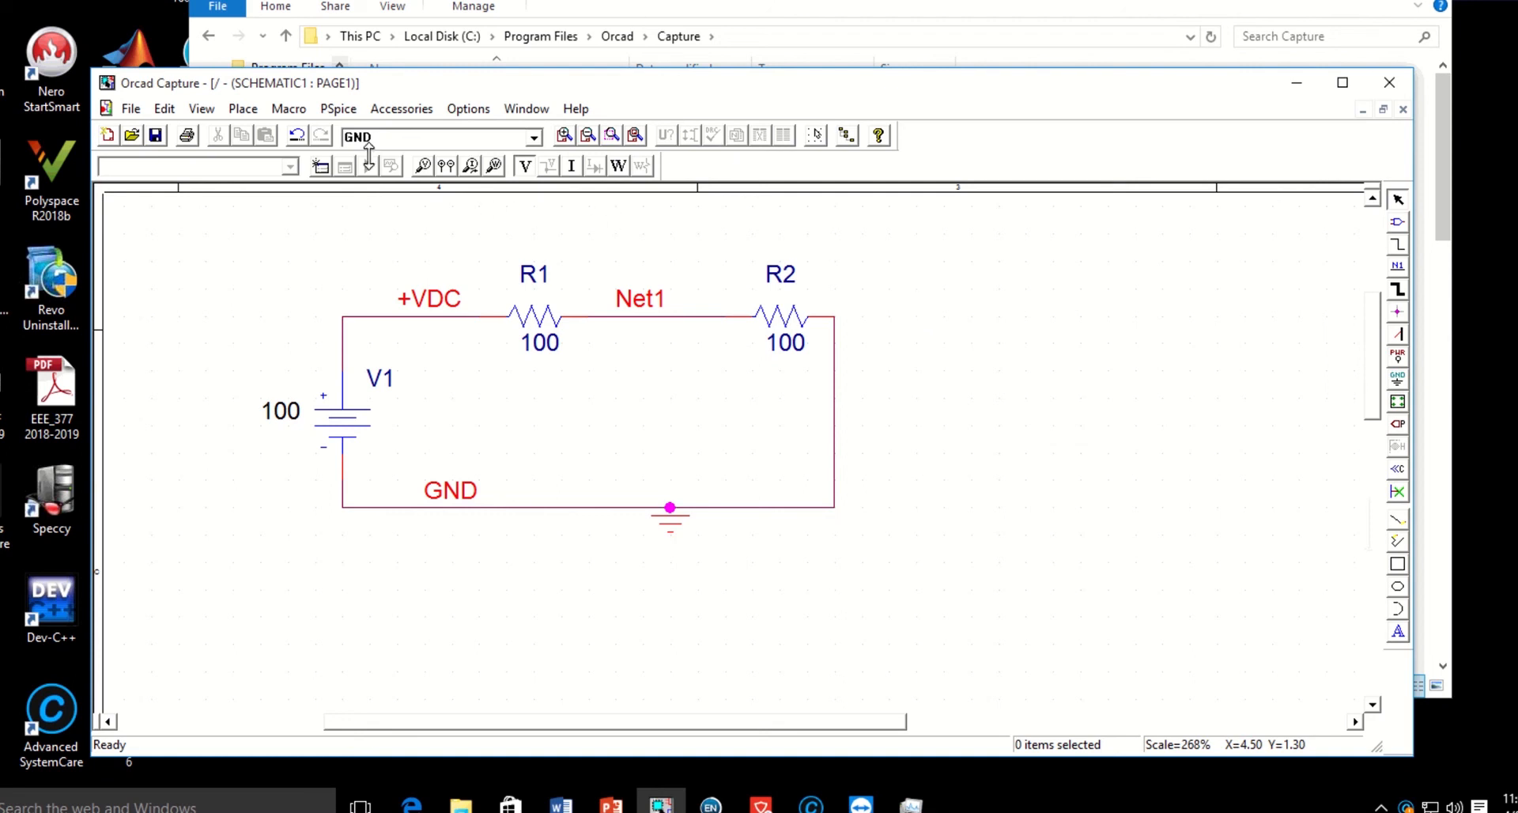
pyautogui.click(337, 109)
pyautogui.moveTo(521, 363)
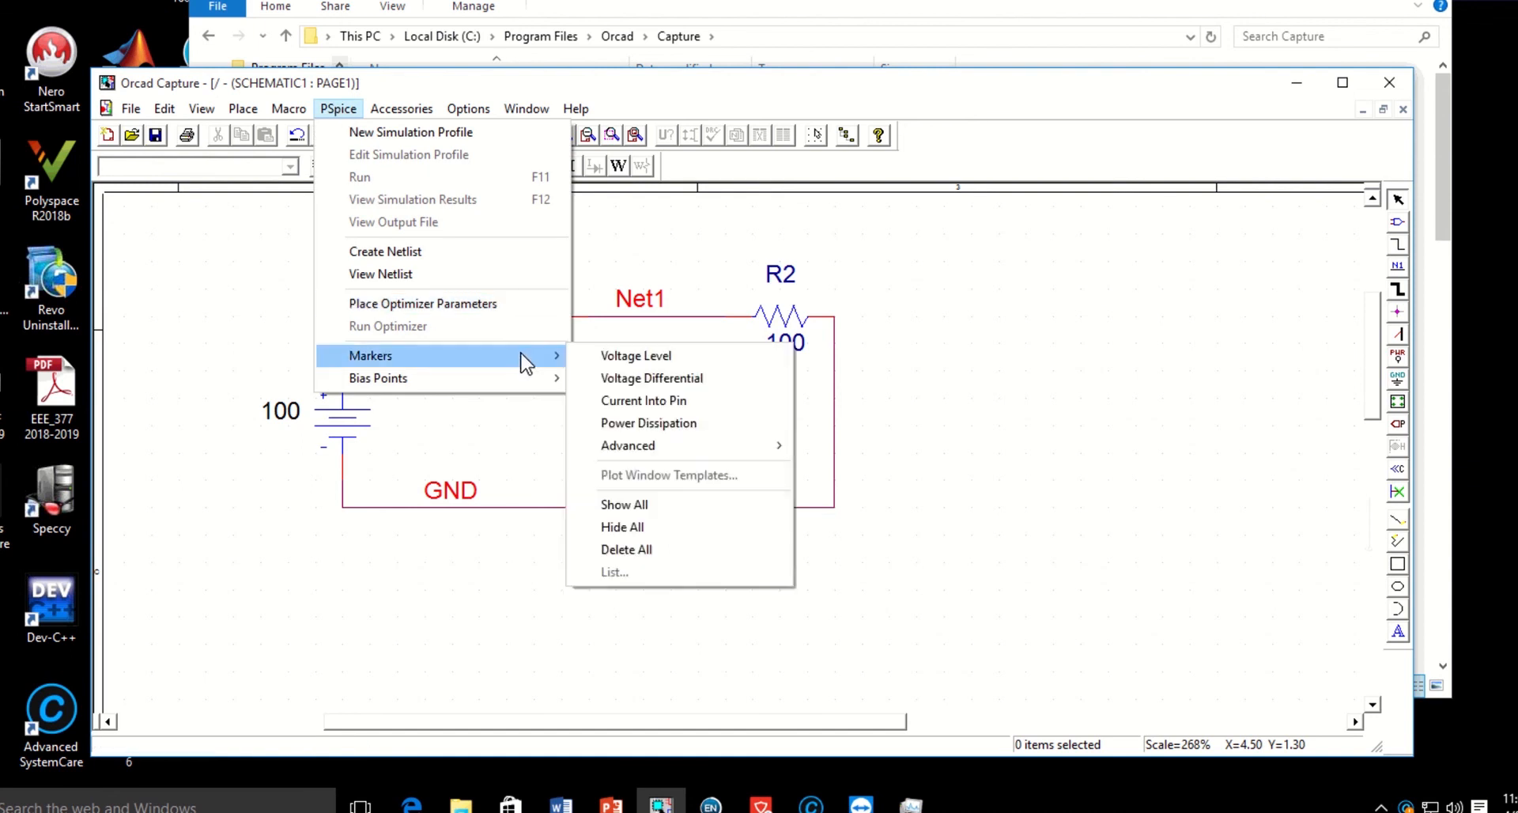
pyautogui.click(893, 164)
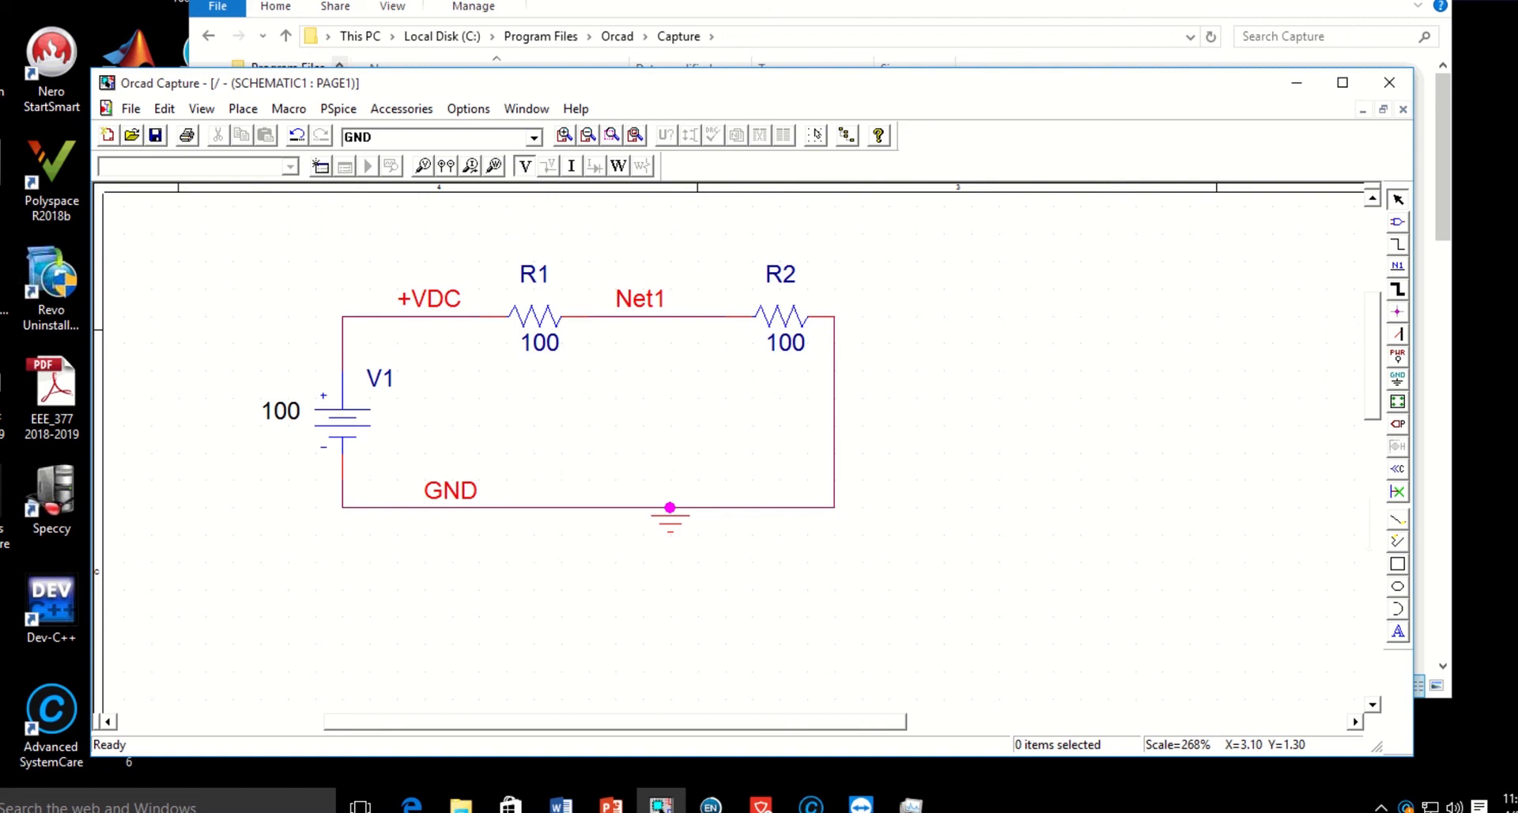
pyautogui.click(339, 110)
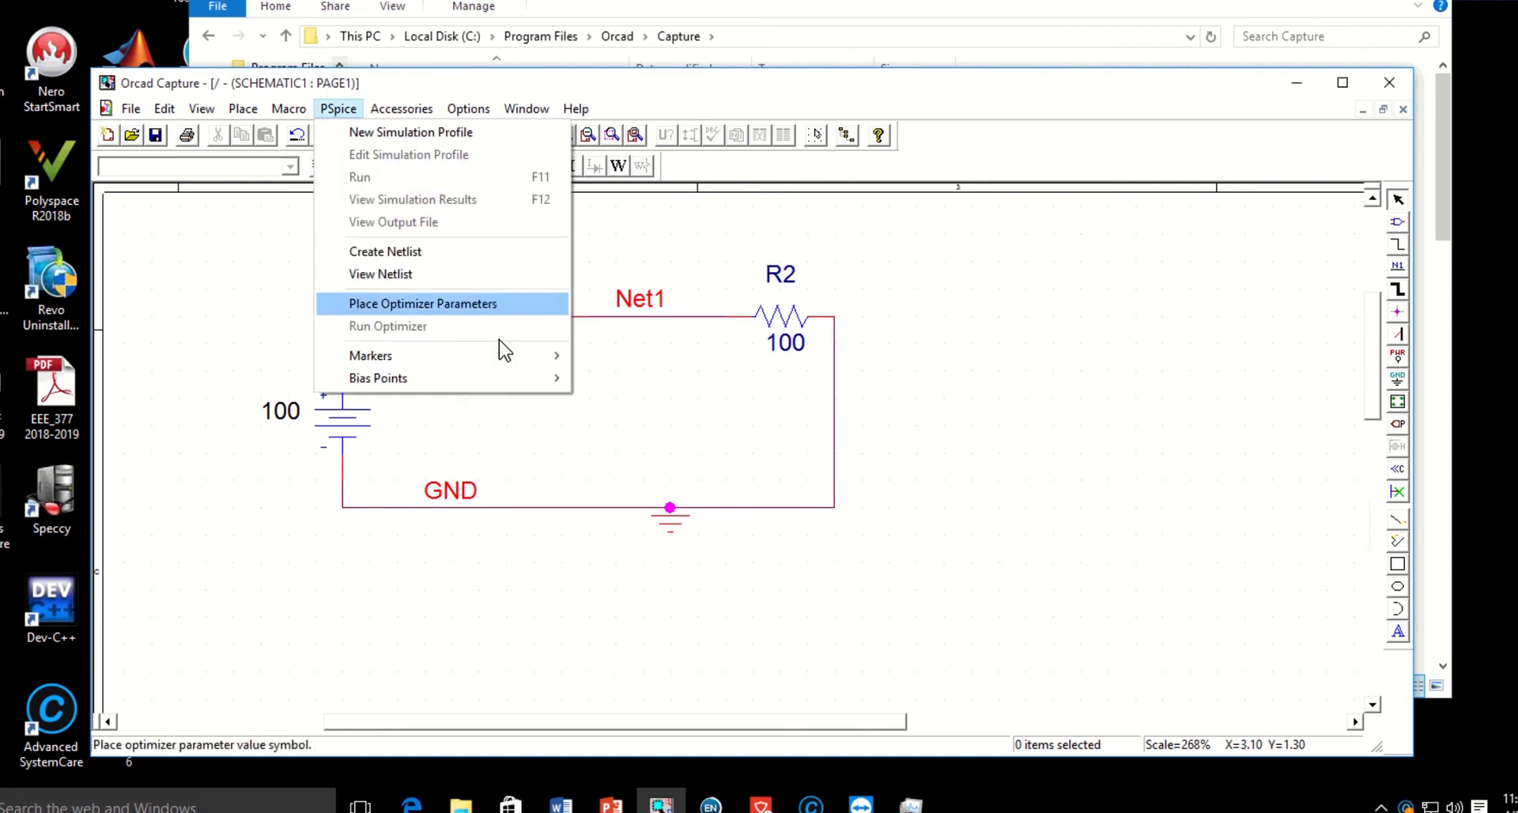
pyautogui.moveTo(543, 357)
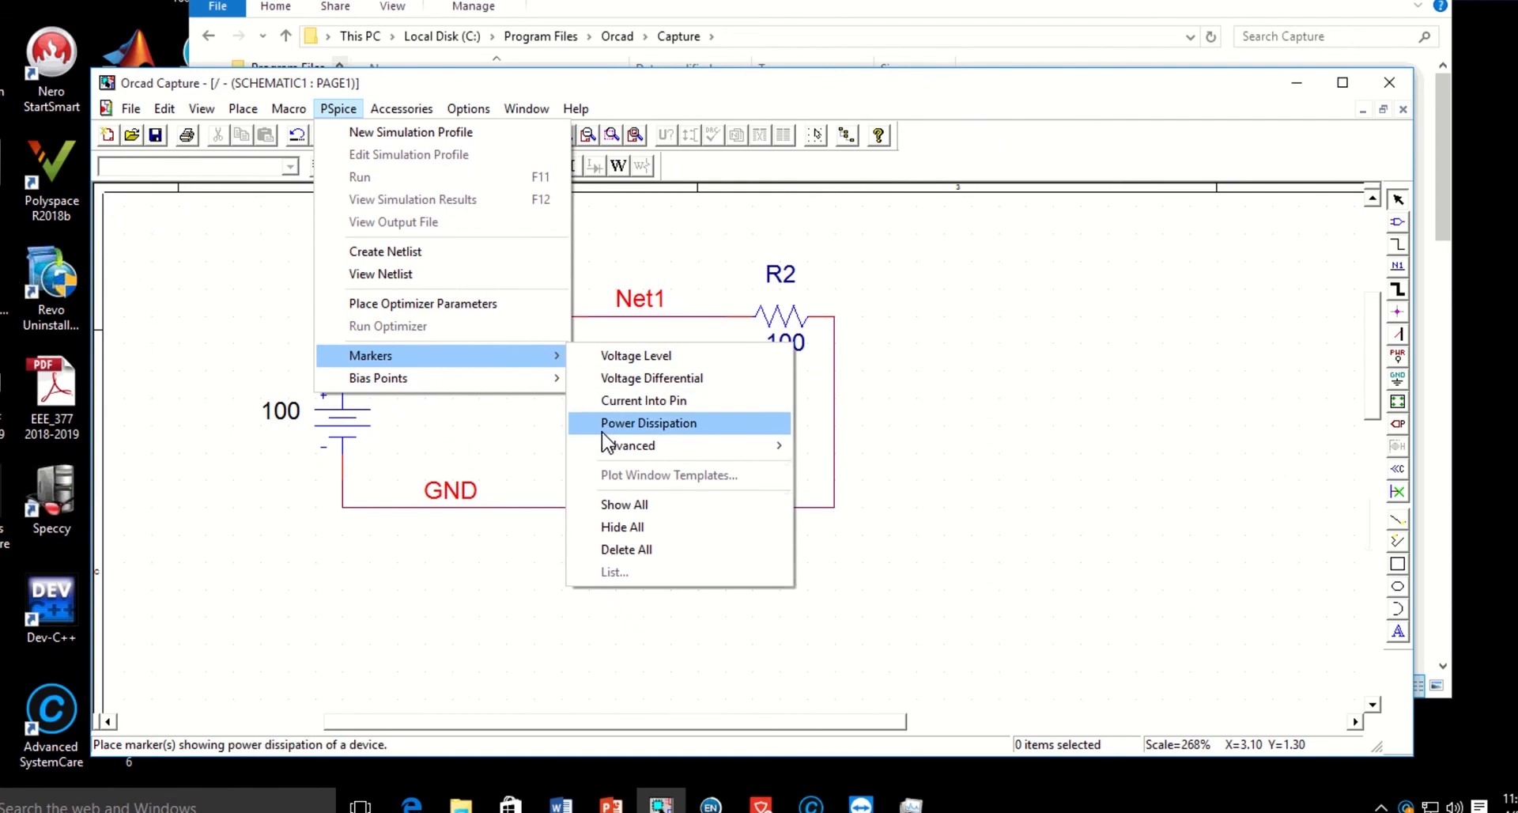
pyautogui.click(1028, 253)
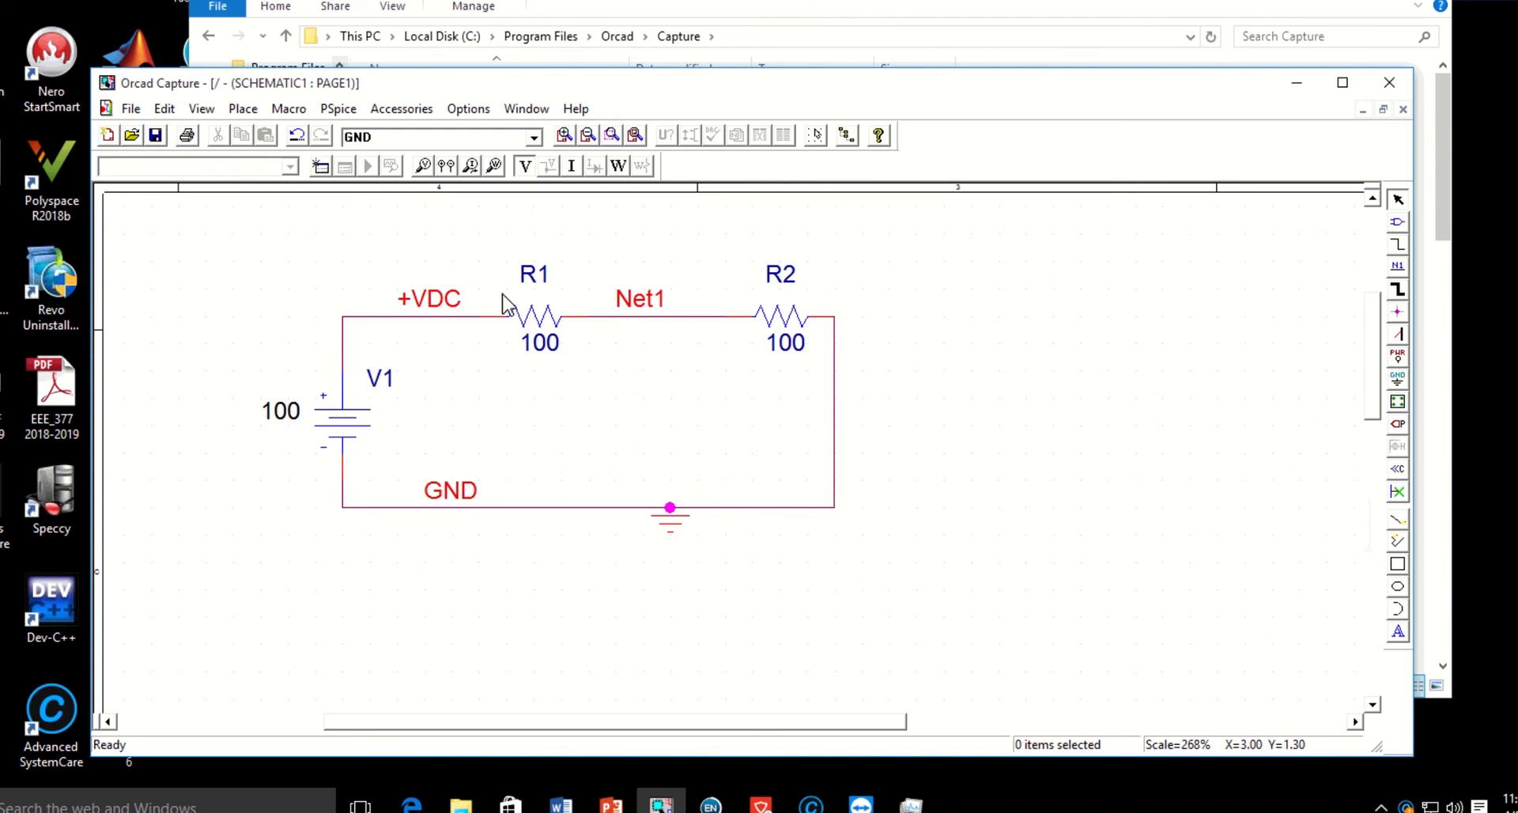
# Place a voltage marker on the Net1 wire at R1's end and end placement.
pyautogui.click(654, 318)
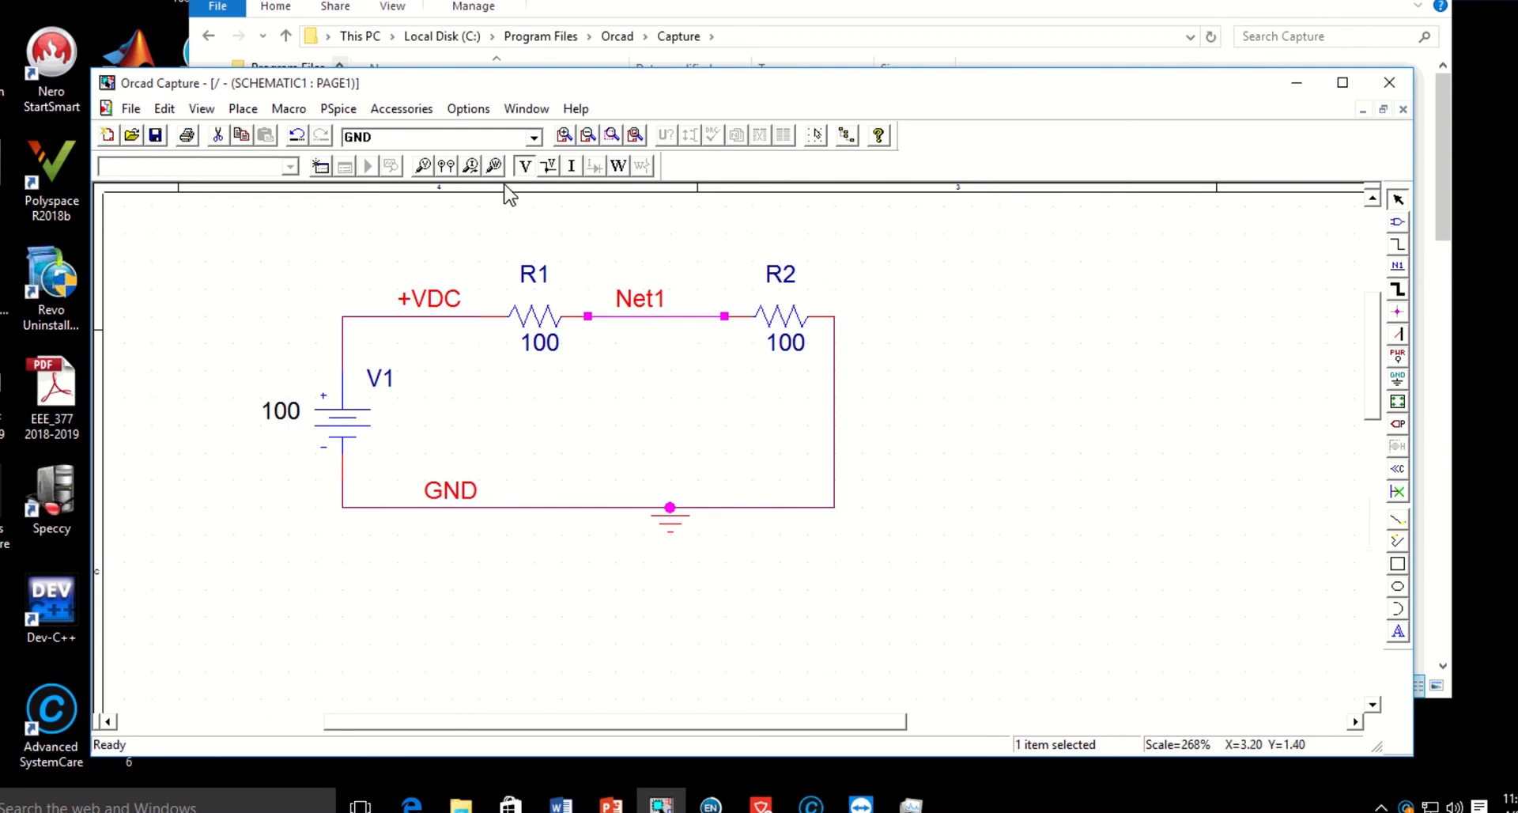
pyautogui.click(587, 316)
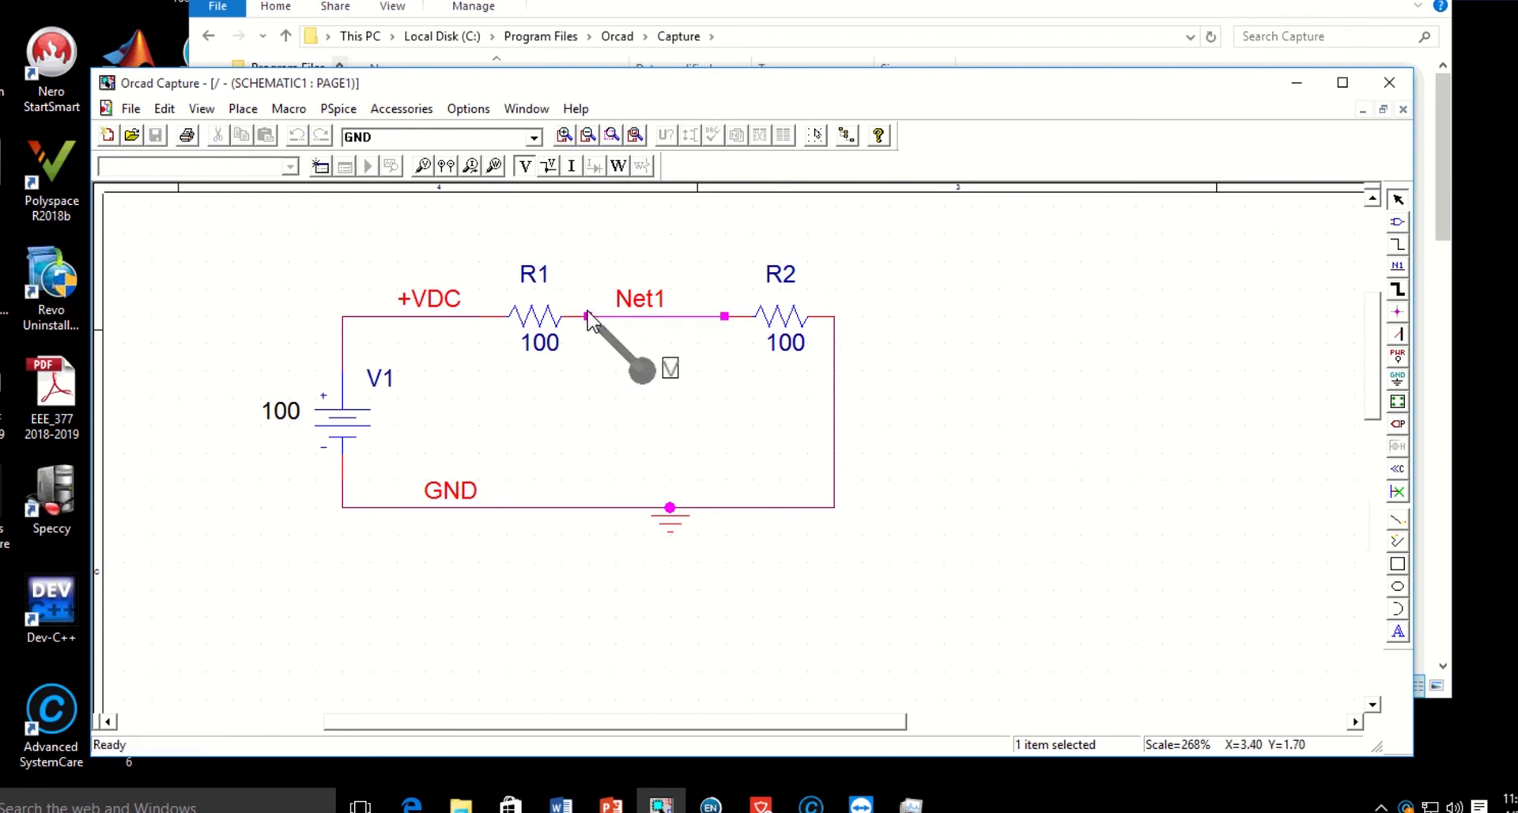
pyautogui.rightClick(680, 223)
pyautogui.click(711, 232)
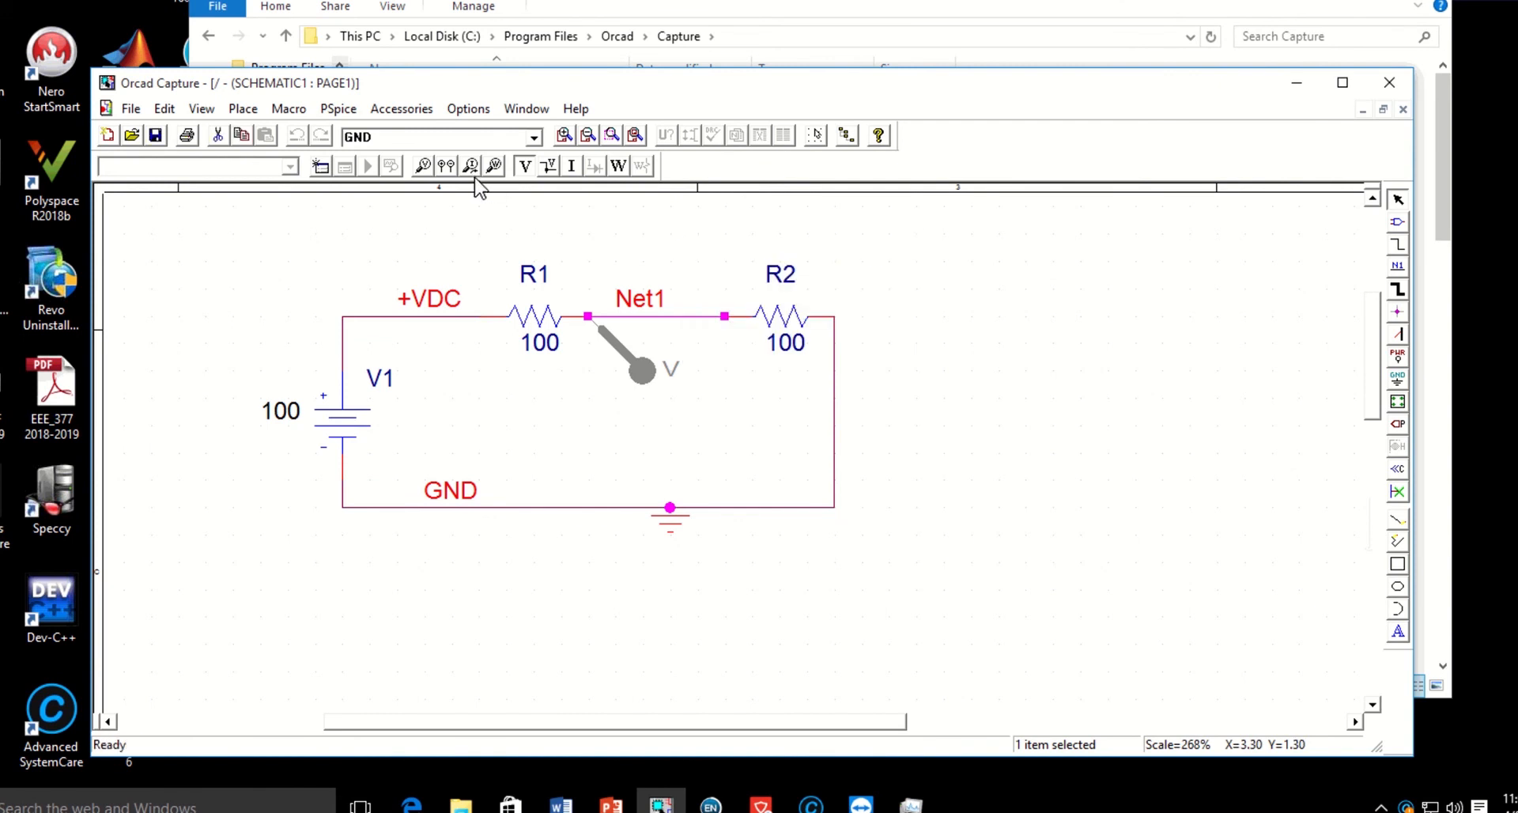
# Place a current marker at the R2 pin that joins the Net1 wire and end placement.
pyautogui.click(571, 165)
pyautogui.click(724, 316)
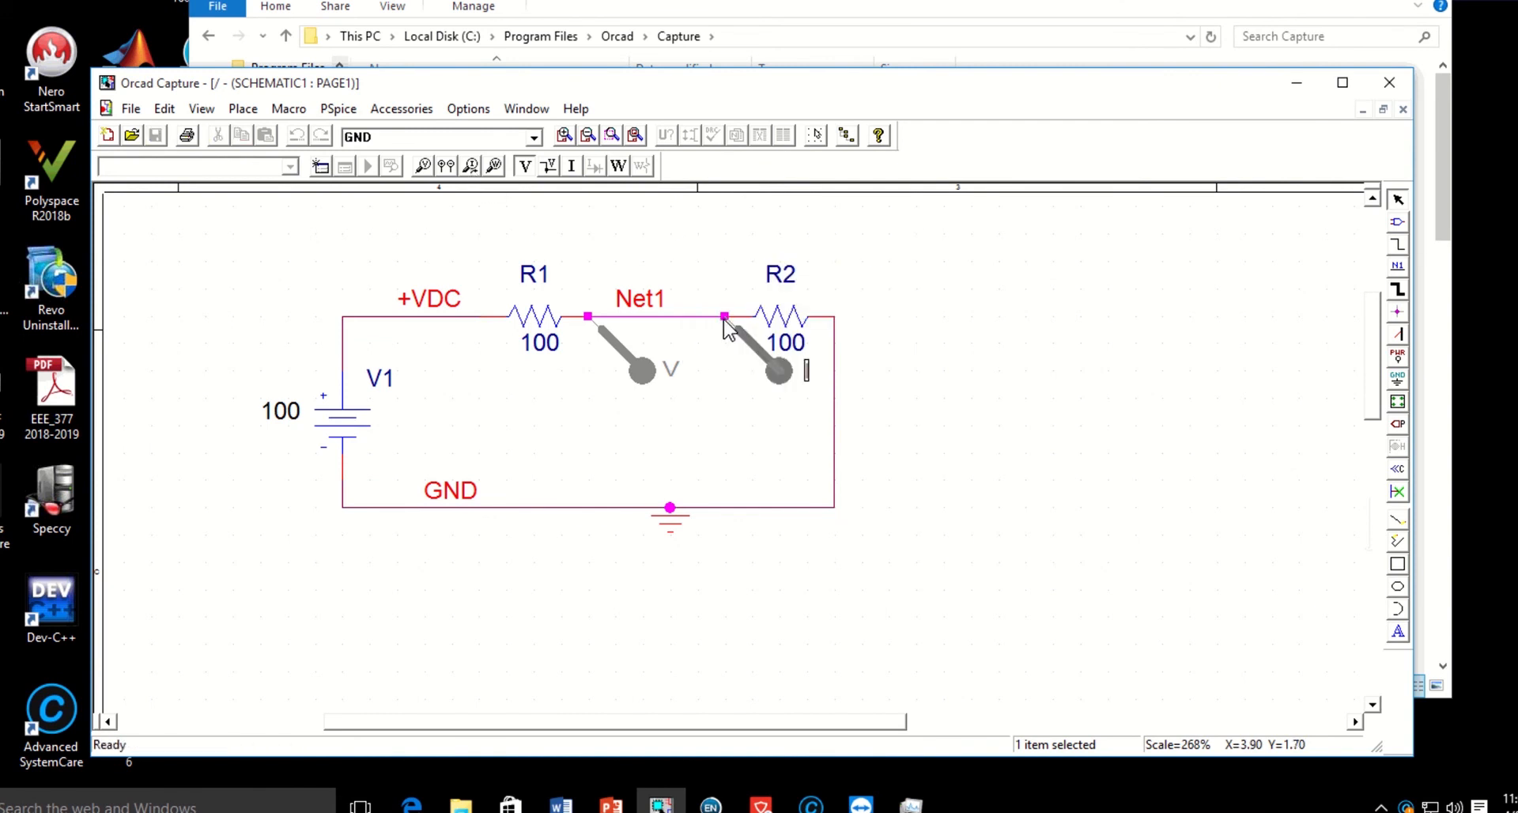
pyautogui.rightClick(737, 265)
pyautogui.click(763, 268)
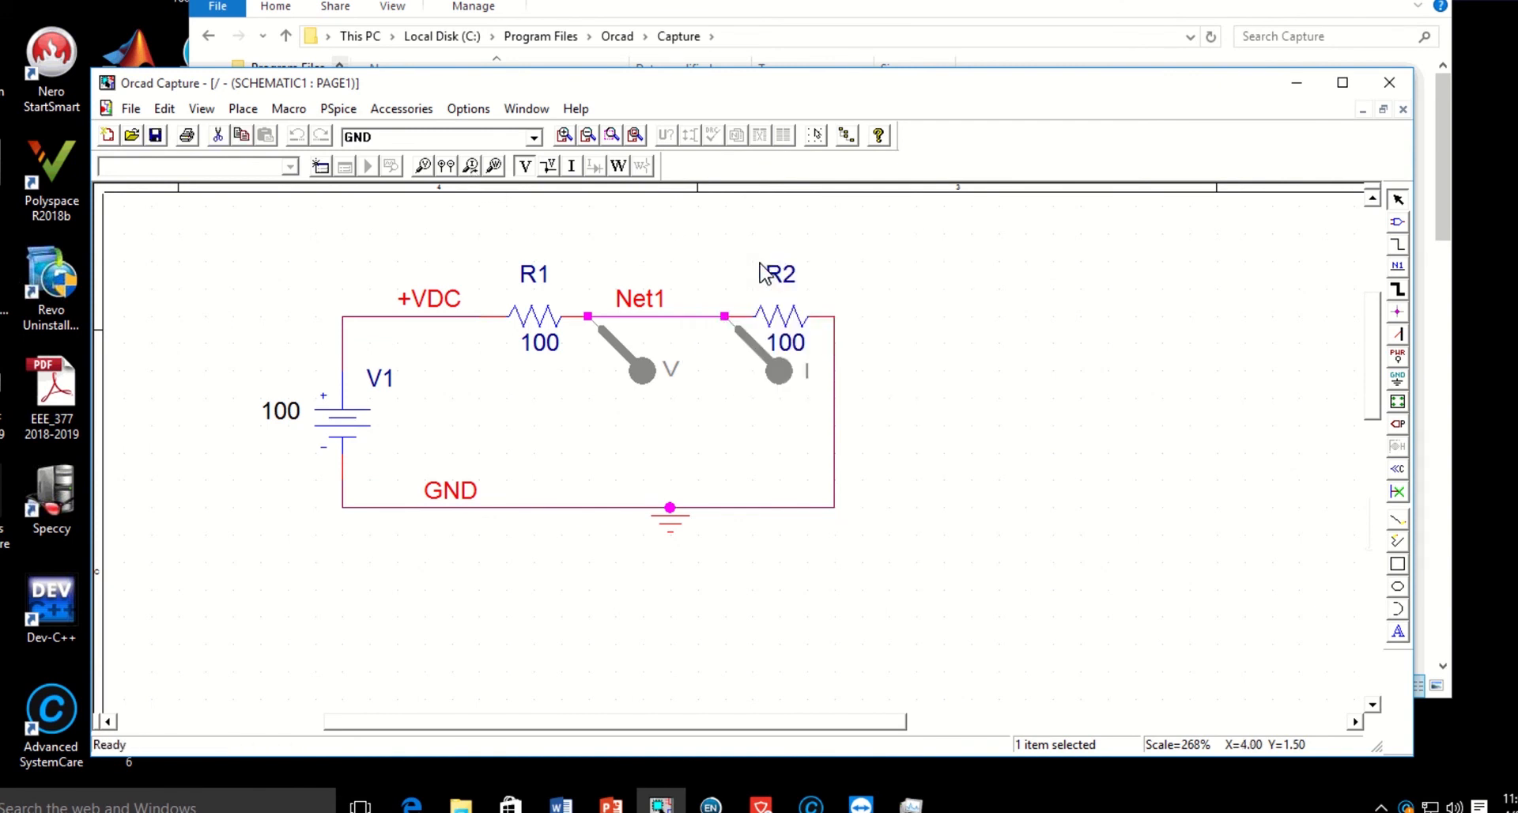
# Rotate the current marker twice so it sits above the Net1 wire, pointing away from R2, and deselect it.
pyautogui.click(755, 356)
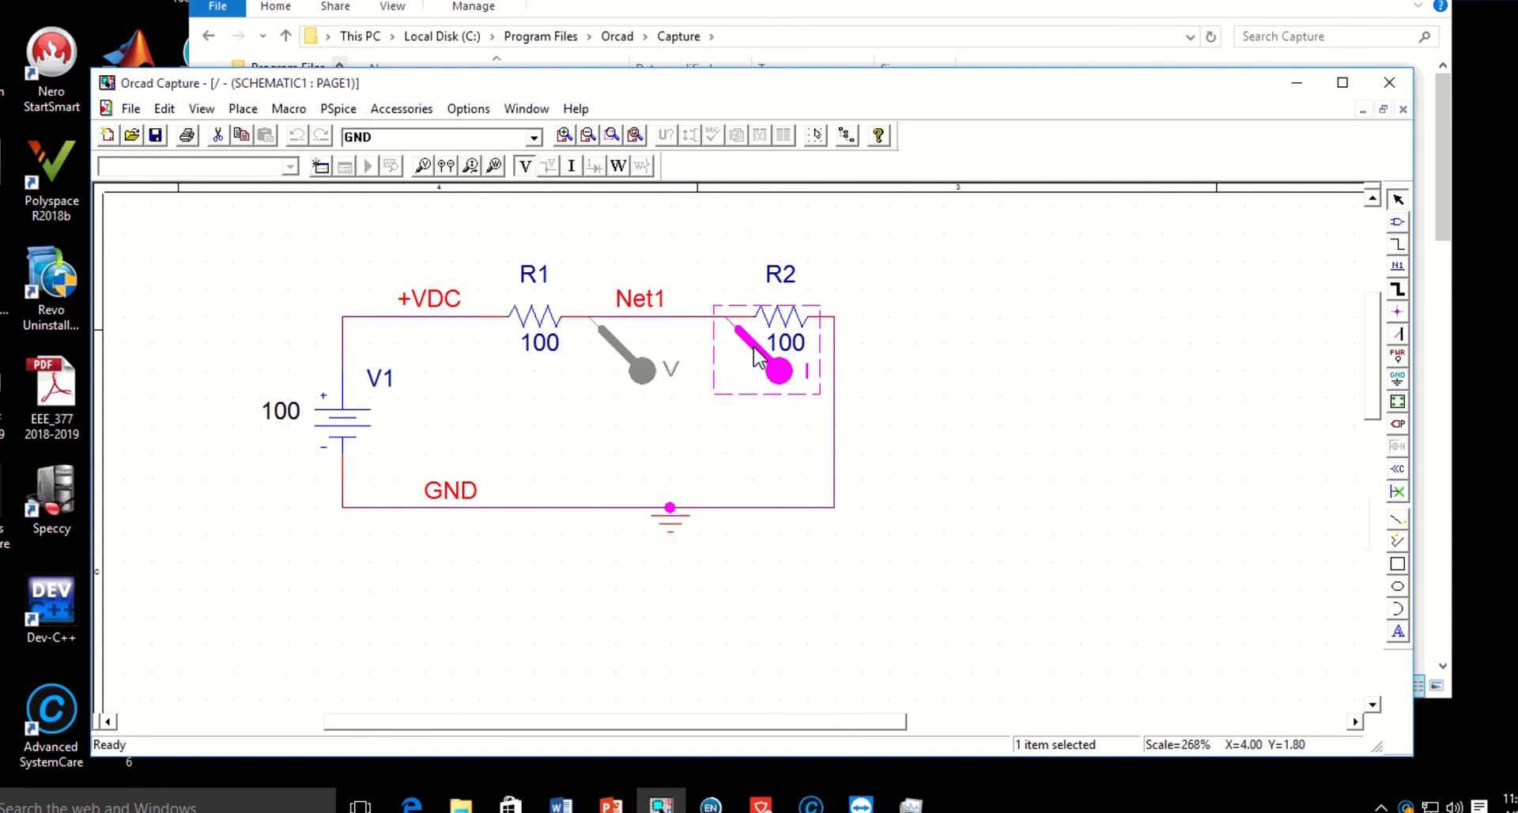
pyautogui.rightClick(757, 356)
pyautogui.click(795, 403)
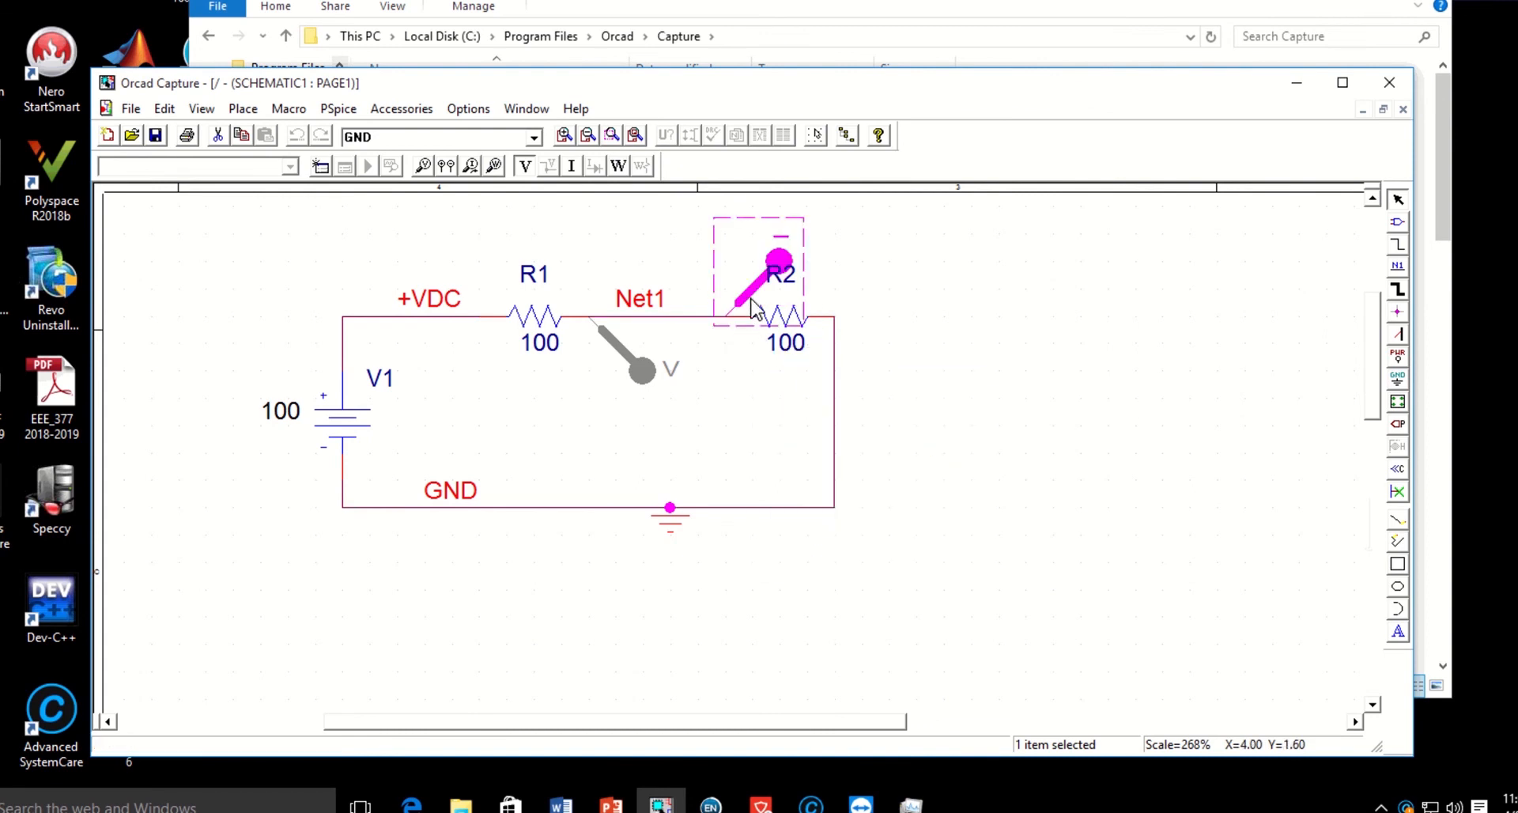
pyautogui.rightClick(751, 294)
pyautogui.click(804, 350)
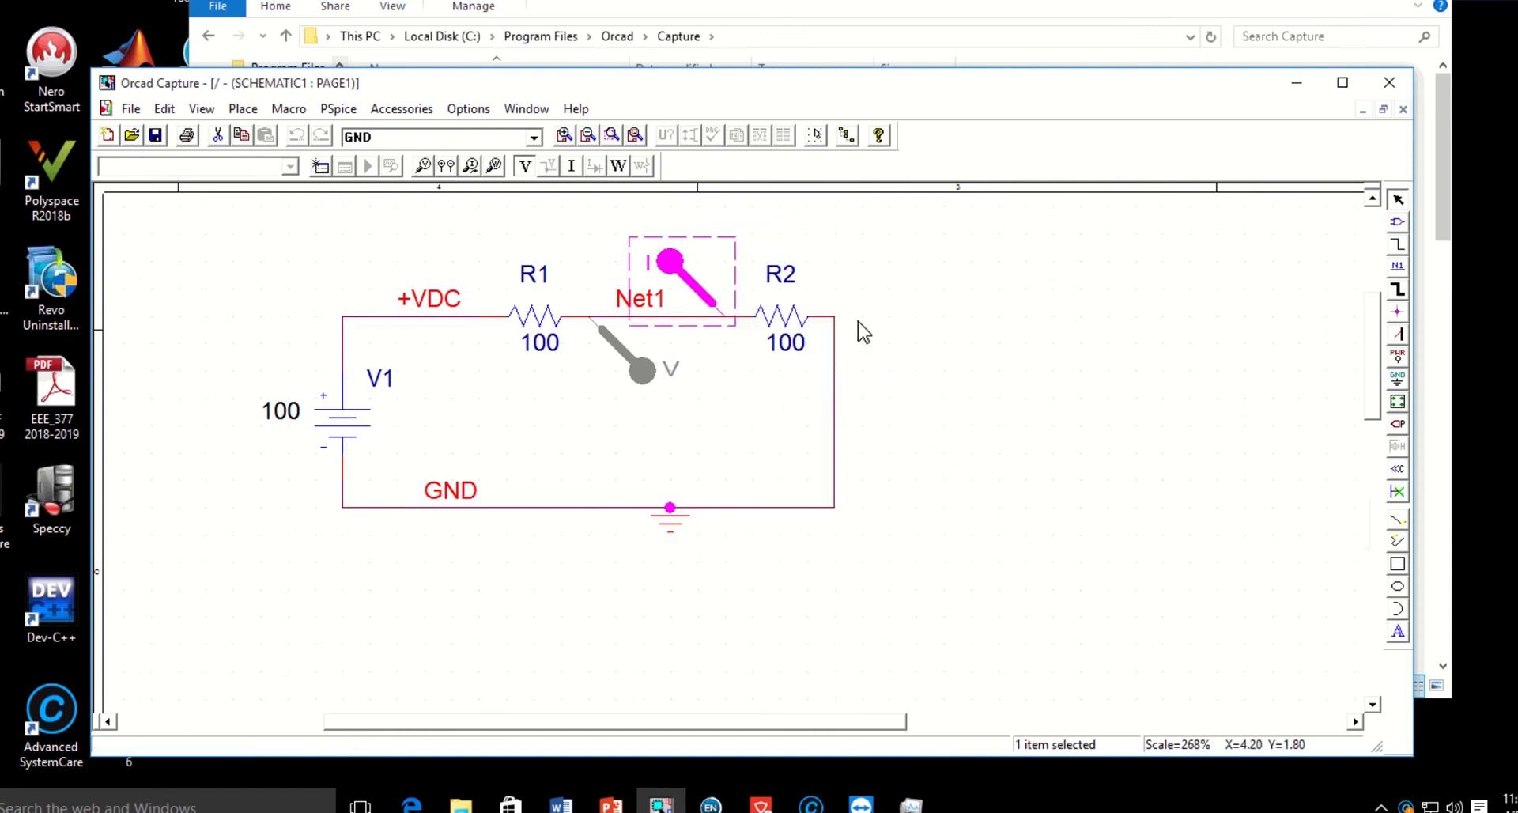
pyautogui.press('Escape')
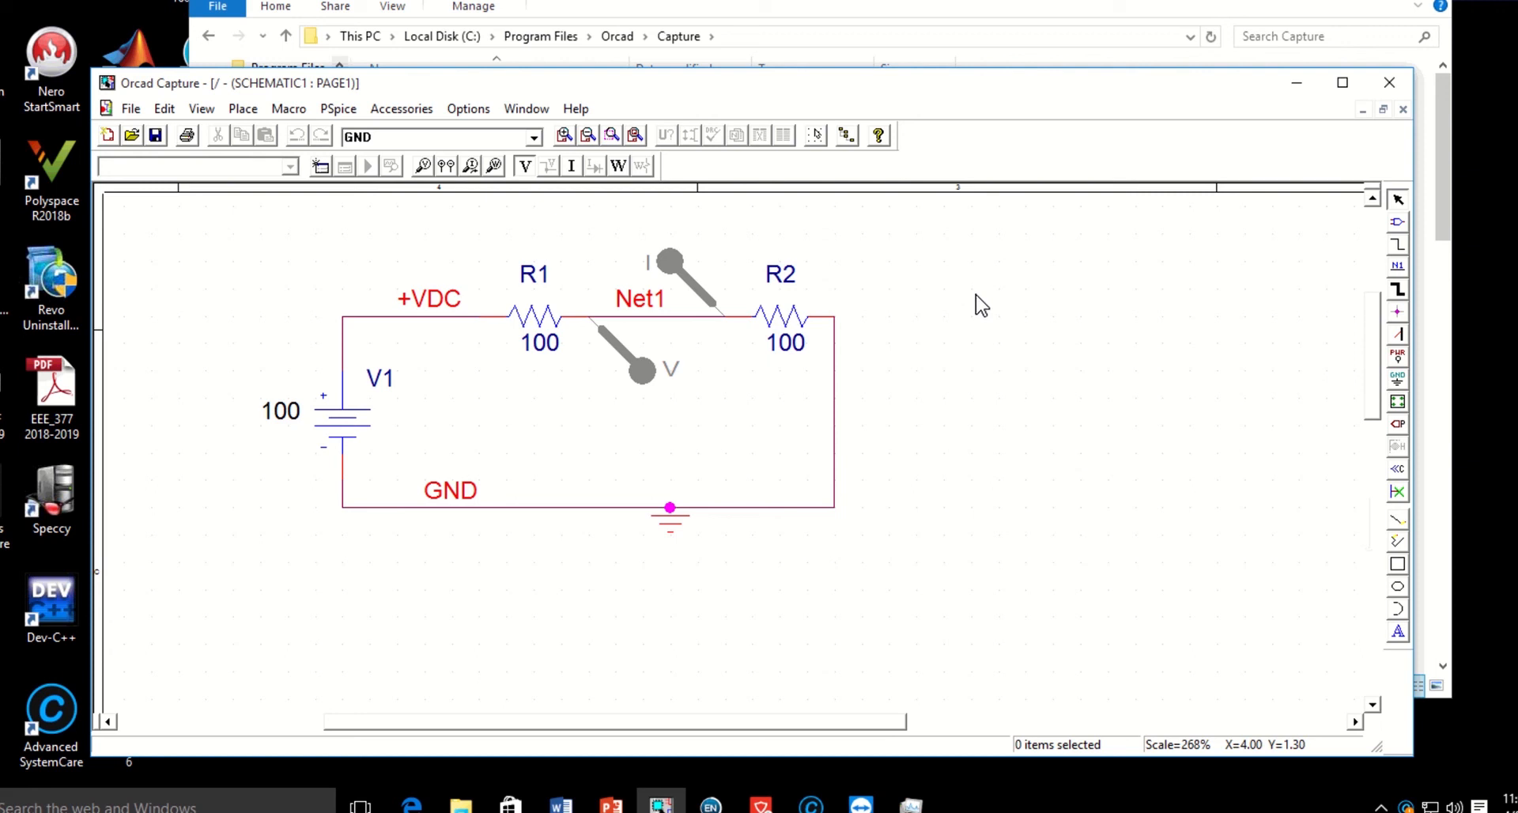
# Create a new PSpice simulation profile named DC Series, inheriting from none.
pyautogui.click(345, 111)
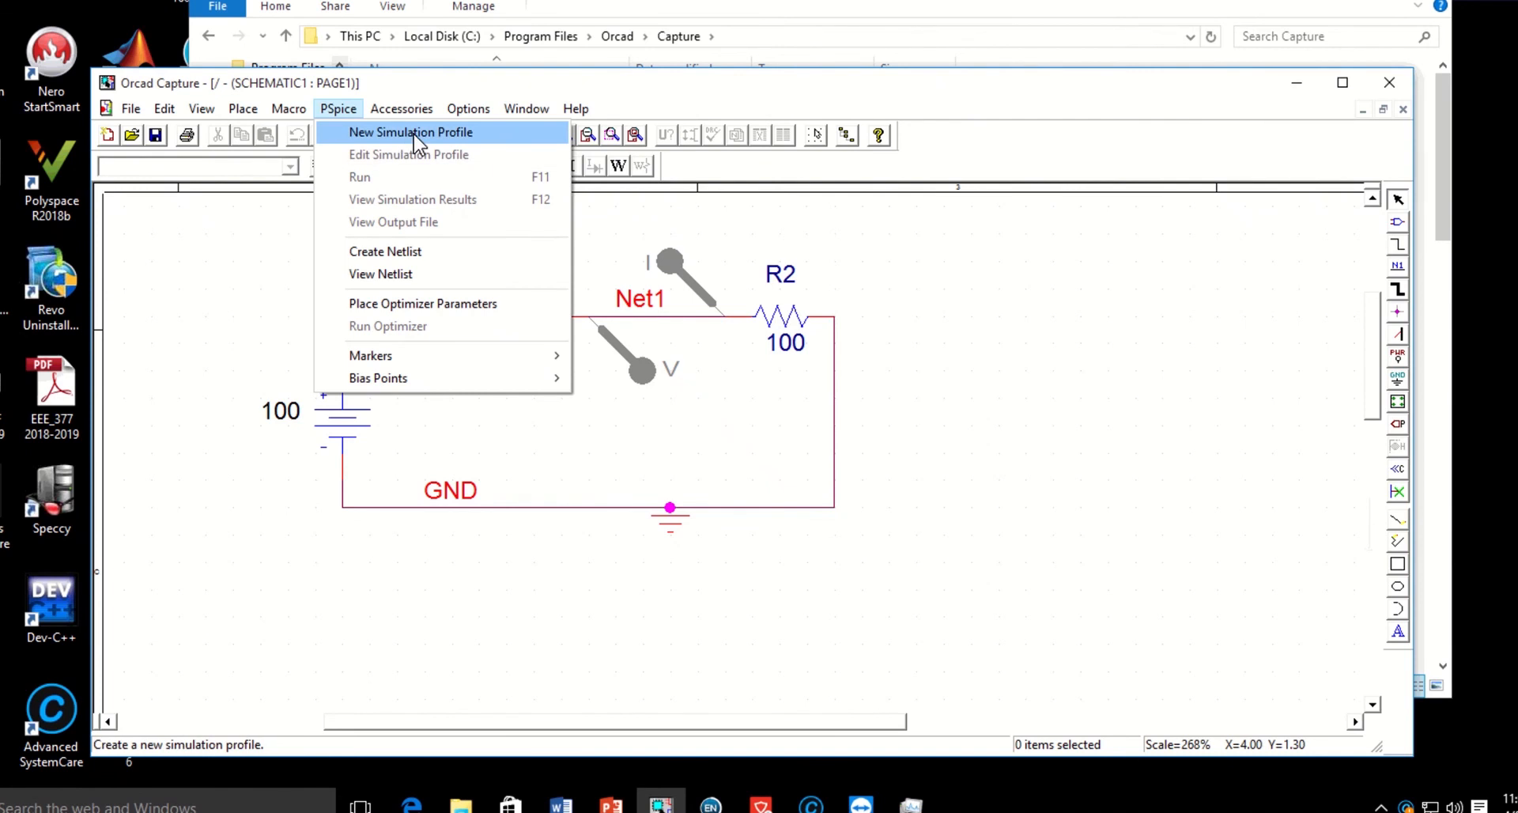
pyautogui.click(916, 238)
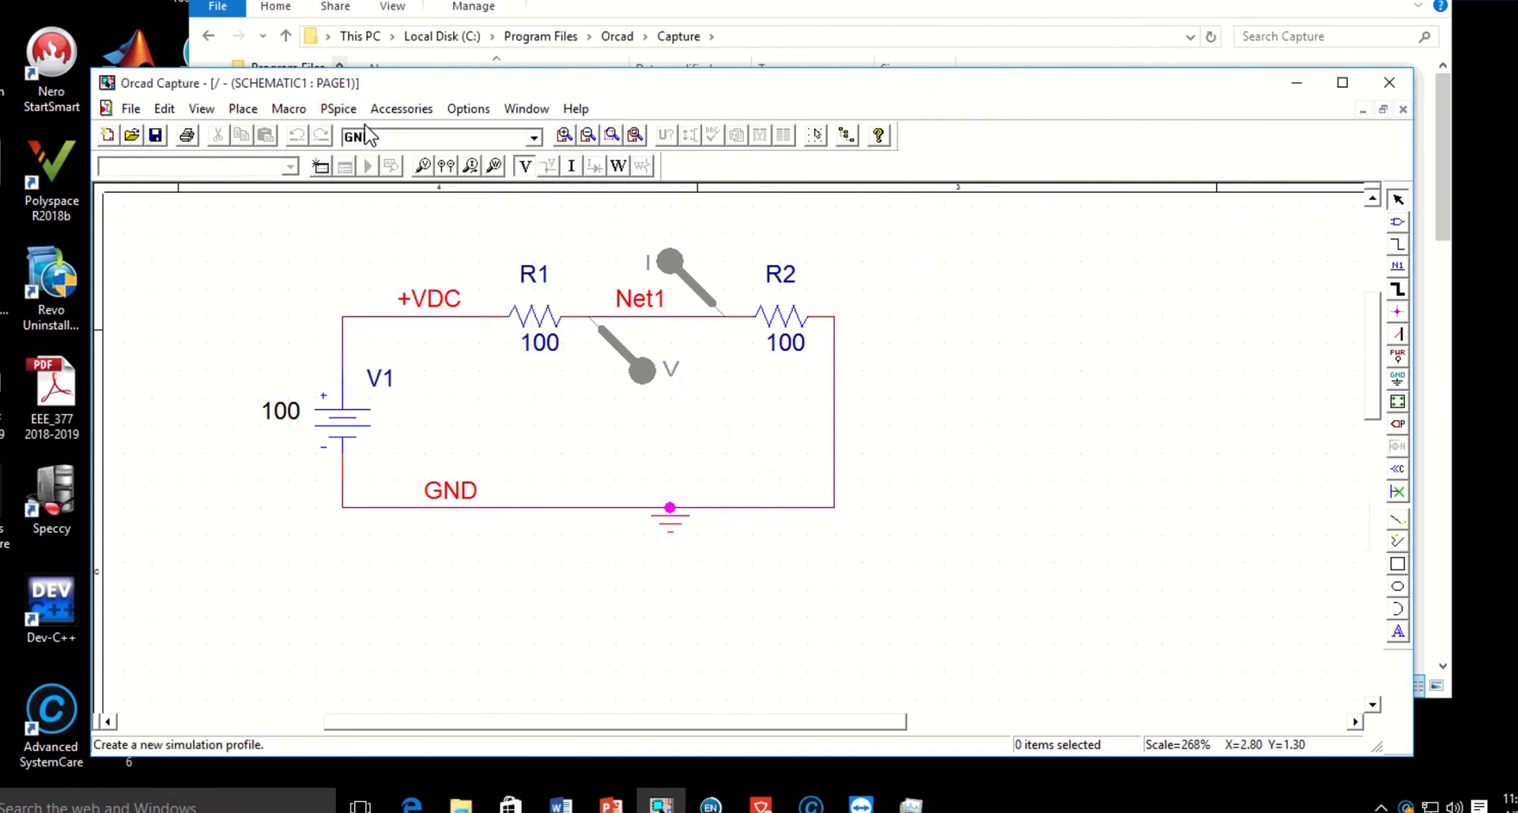
pyautogui.click(338, 108)
pyautogui.click(417, 138)
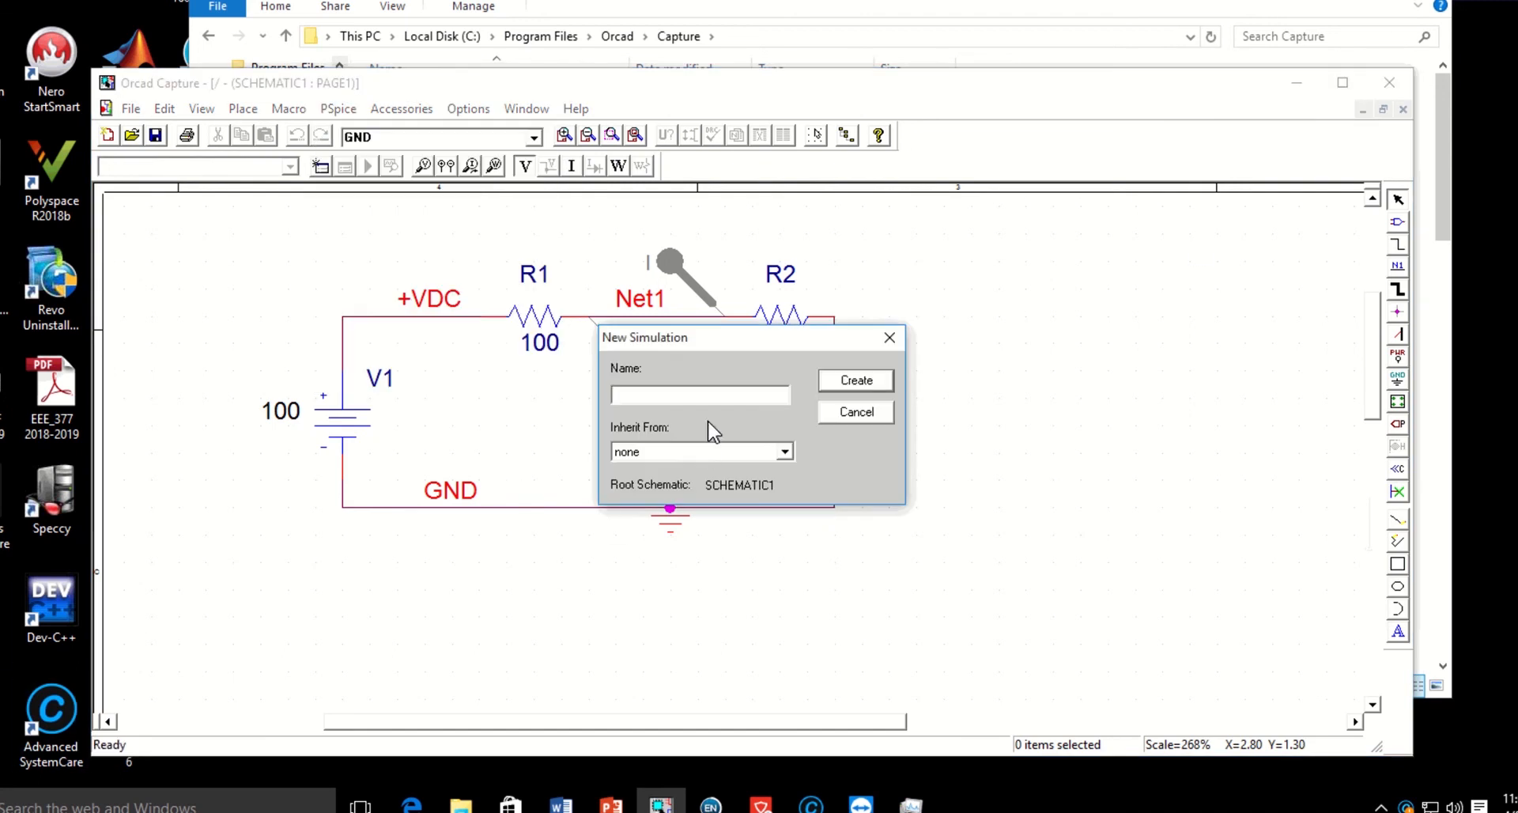
pyautogui.write('DC Series')
pyautogui.click(864, 381)
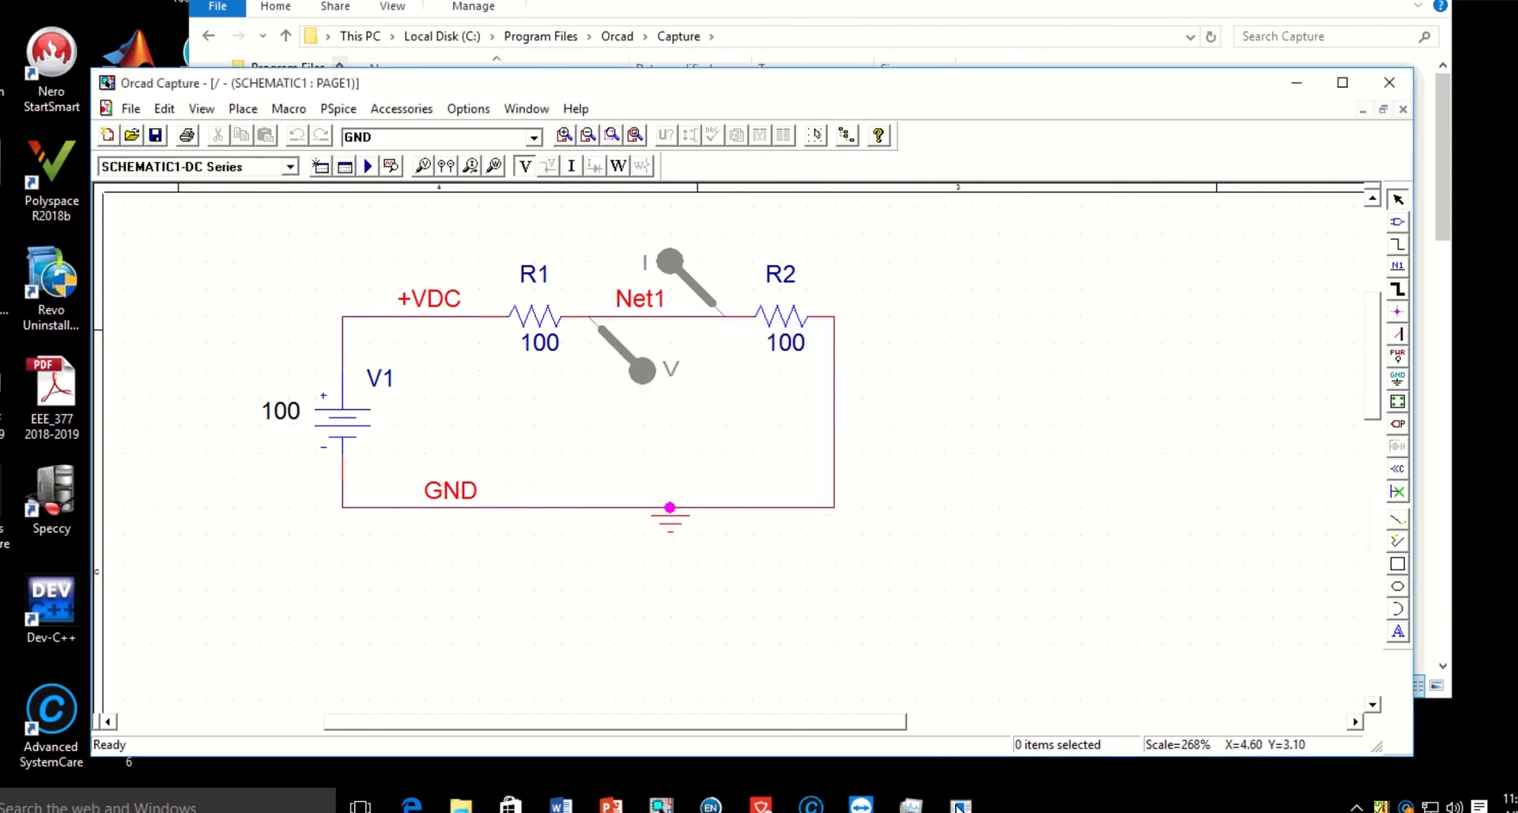
# Bring up the DC Series simulation settings, review the analysis types, and accept Time Domain (Transient) with a 1000ns run time.
pyautogui.click(959, 805)
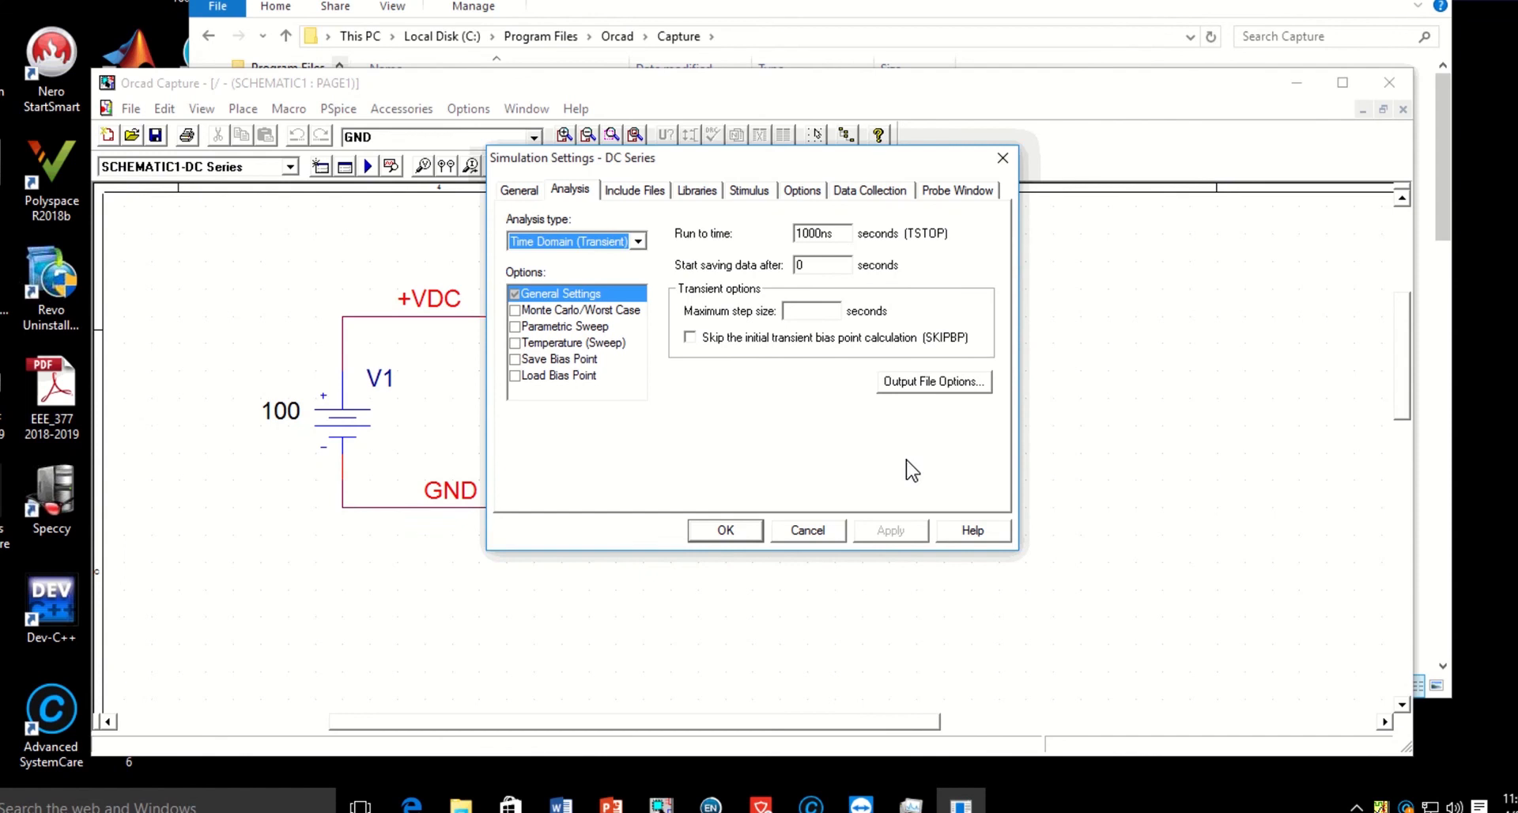
pyautogui.click(637, 243)
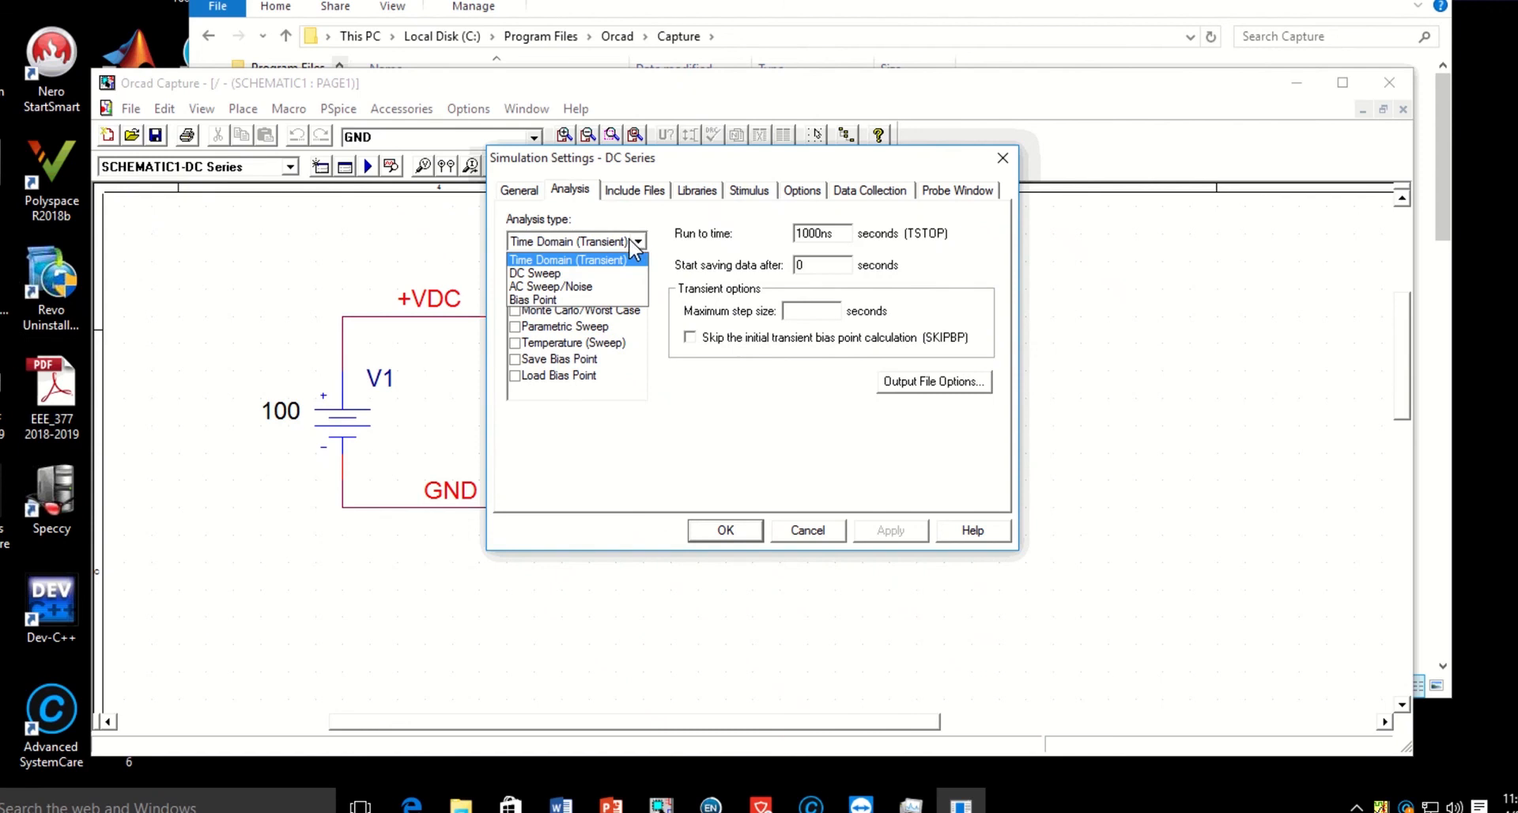
pyautogui.click(666, 219)
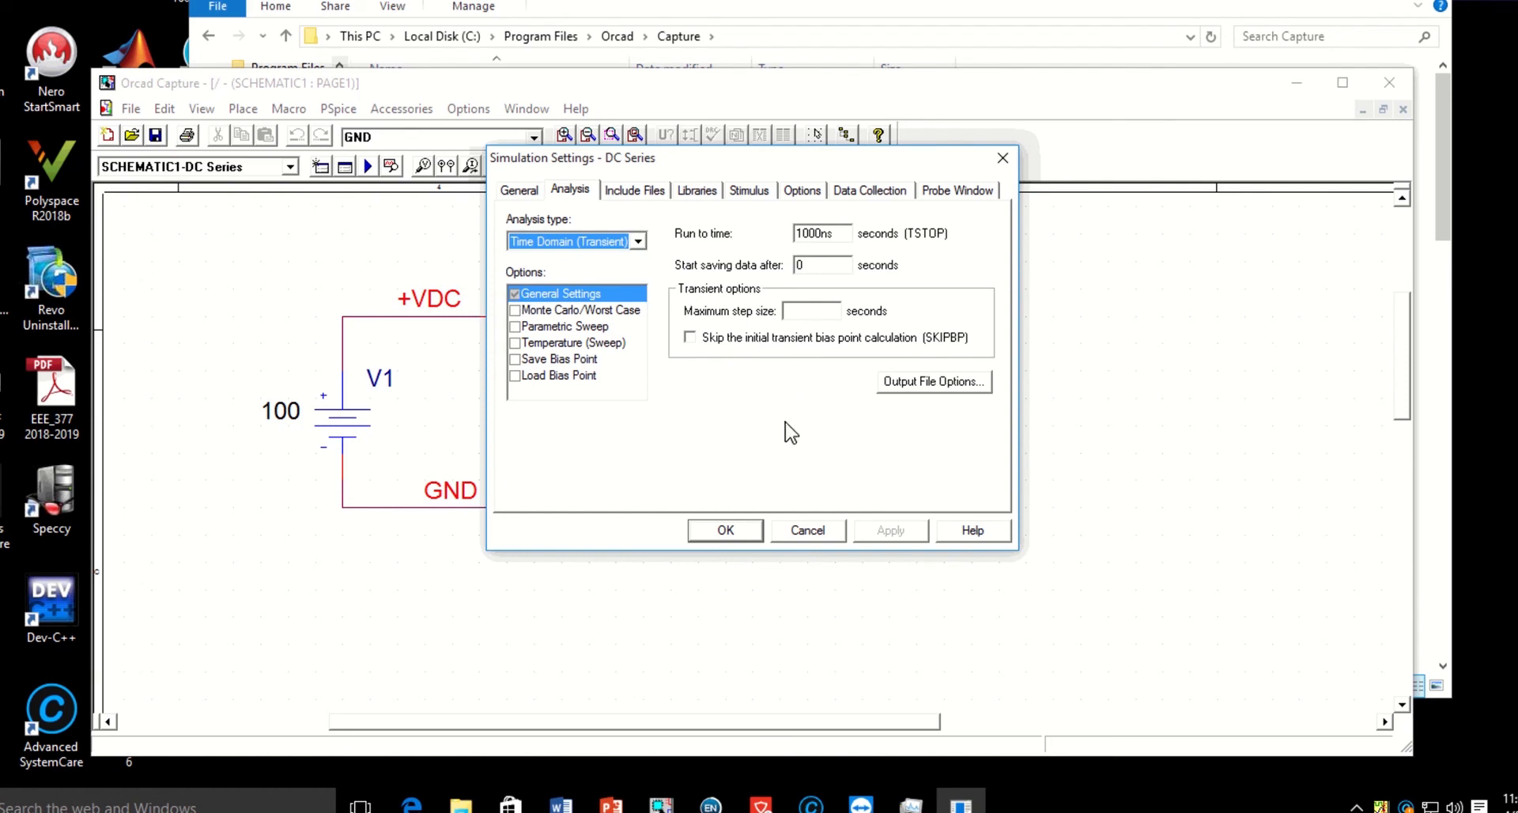
pyautogui.click(726, 531)
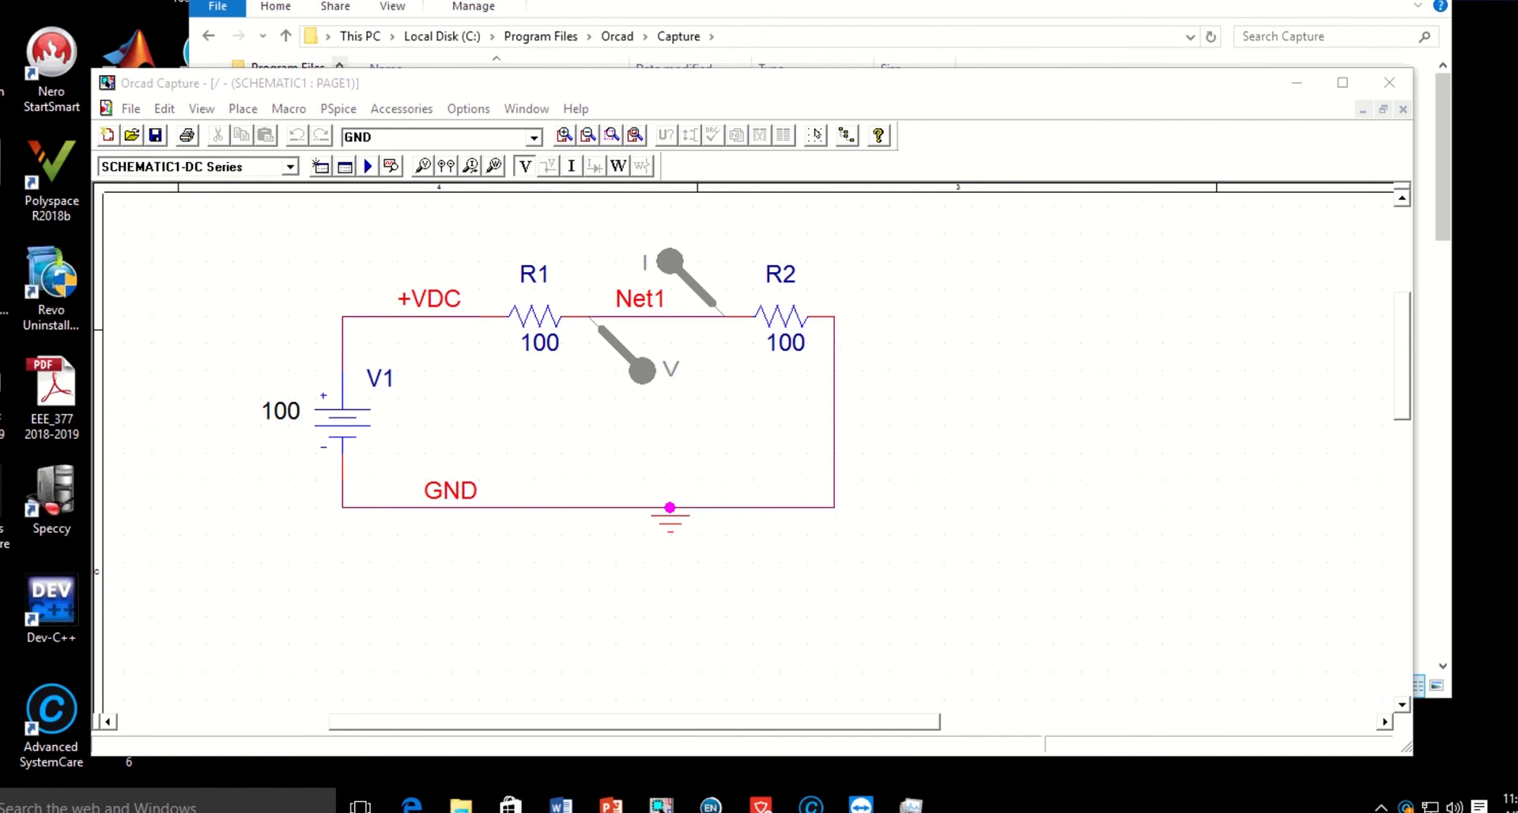
# Run the PSpice simulation of the DC Series profile and switch to the PSpice waveform window.
pyautogui.click(337, 108)
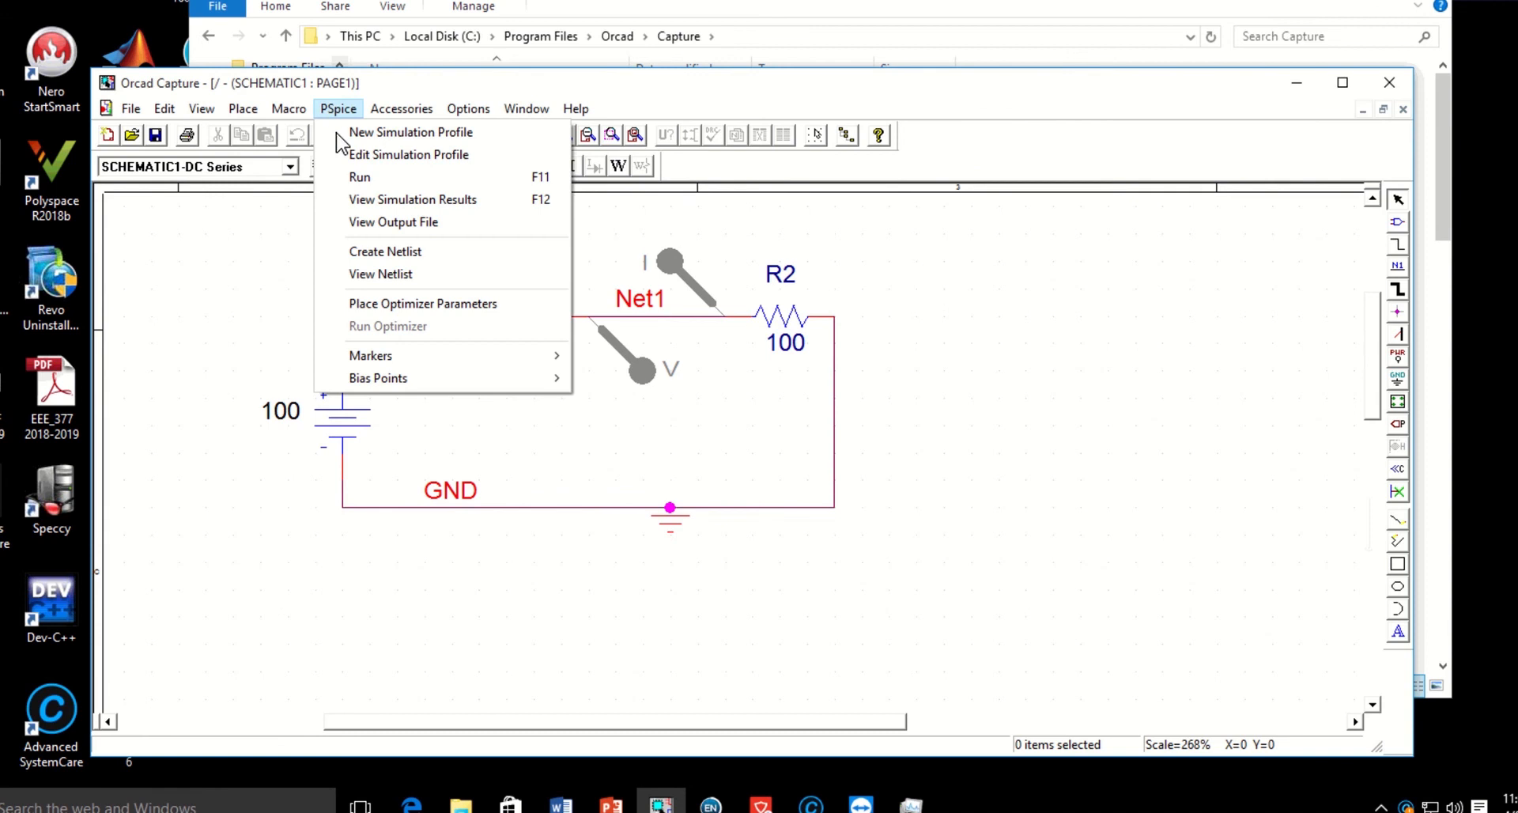
pyautogui.click(986, 343)
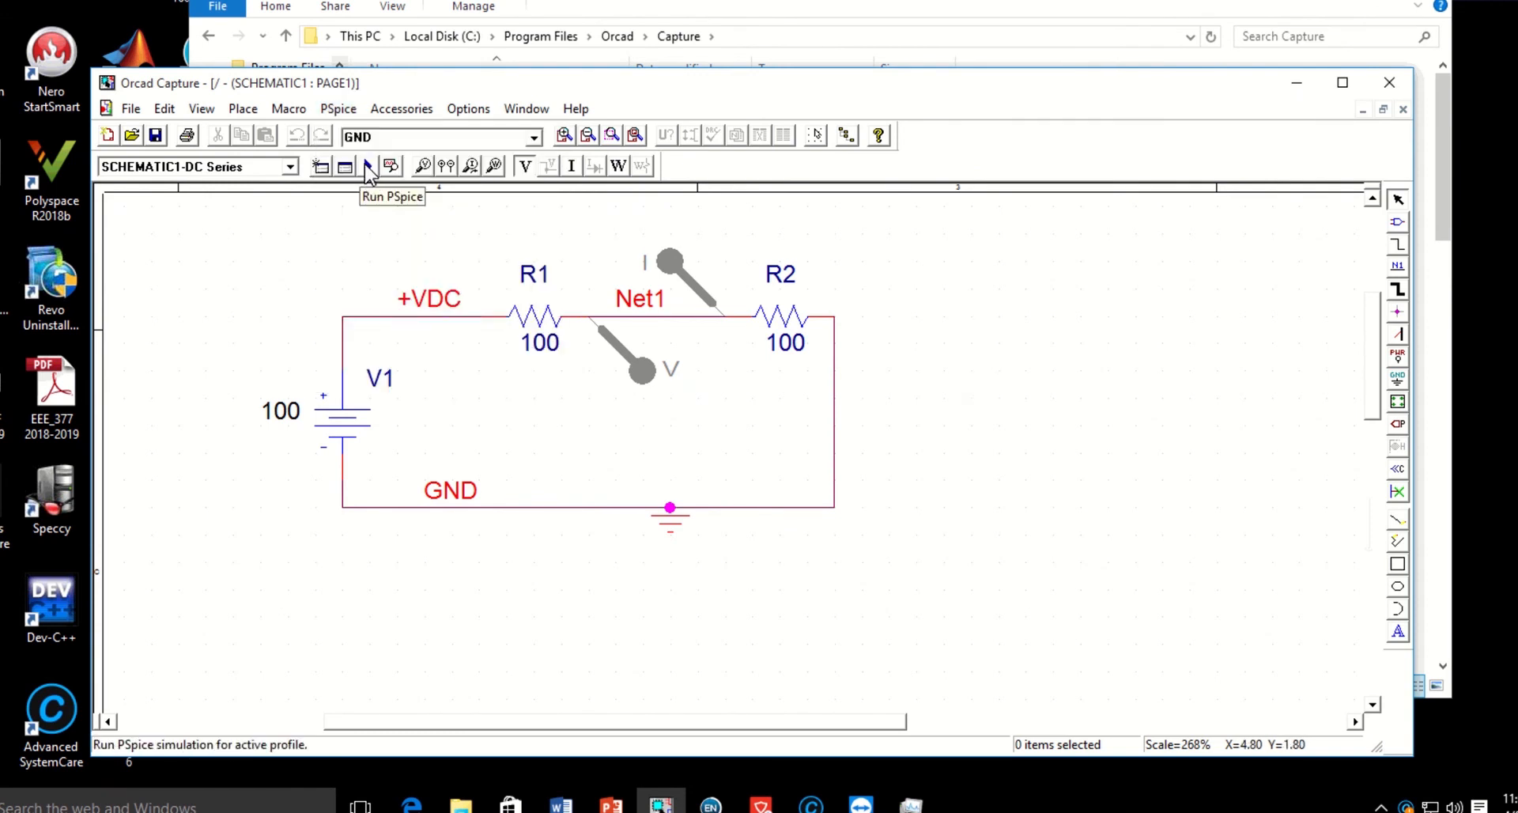
pyautogui.click(368, 167)
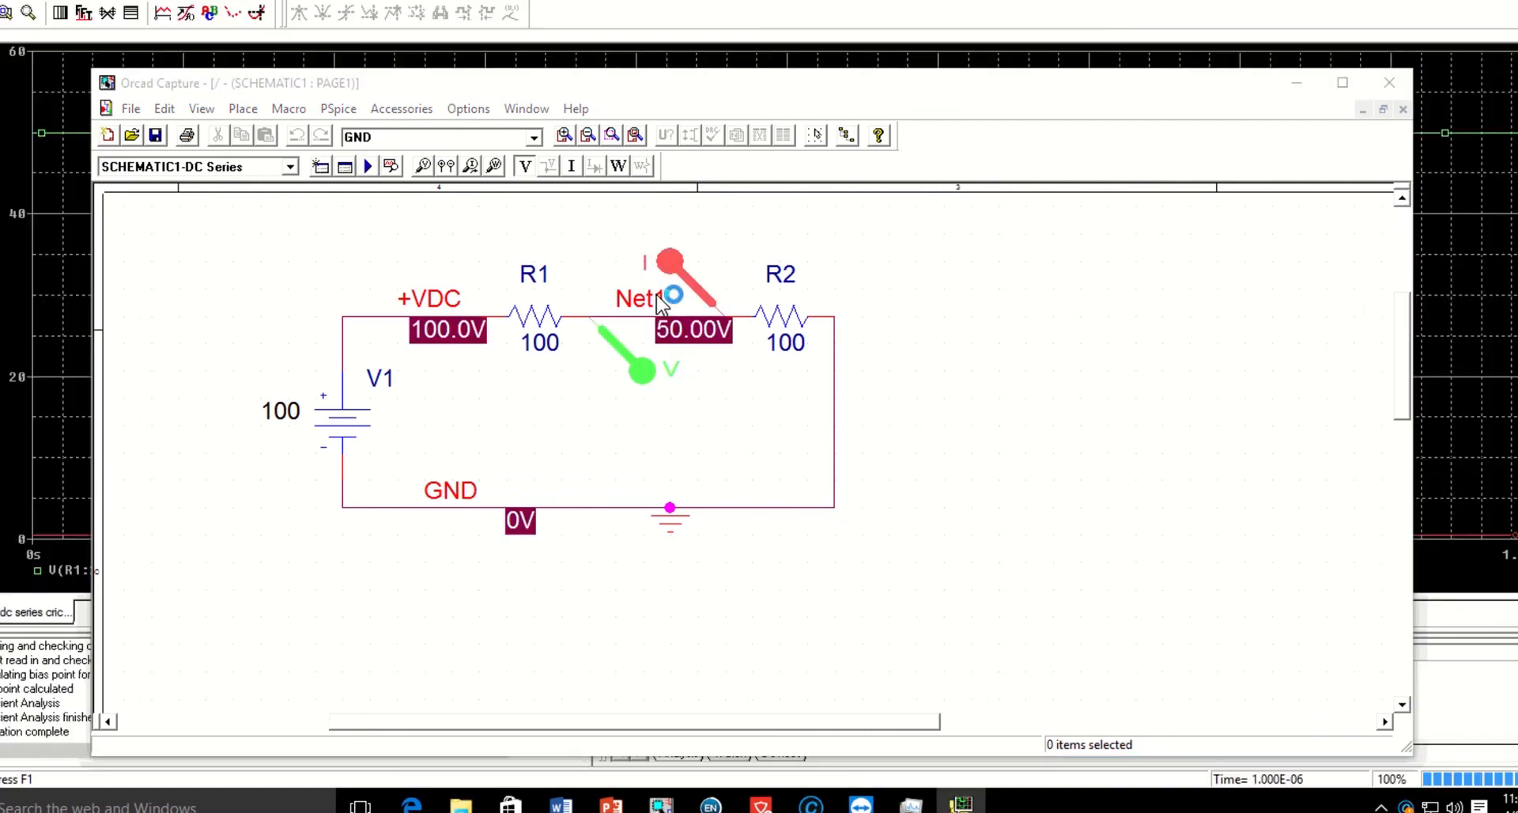
pyautogui.moveTo(830, 84); pyautogui.dragTo(860, 79)
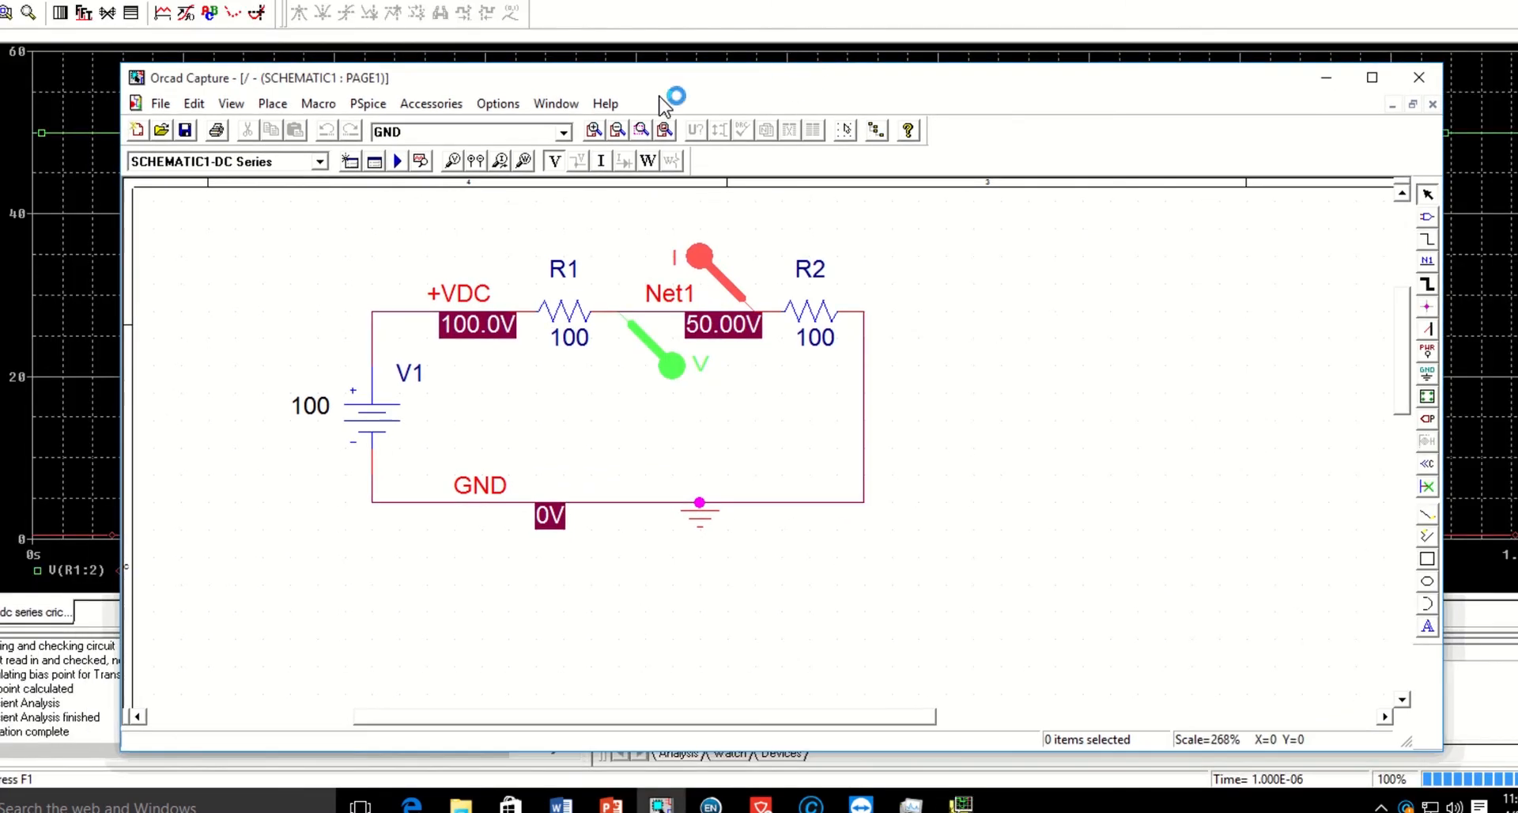
pyautogui.hotkey('alt', 'Tab')
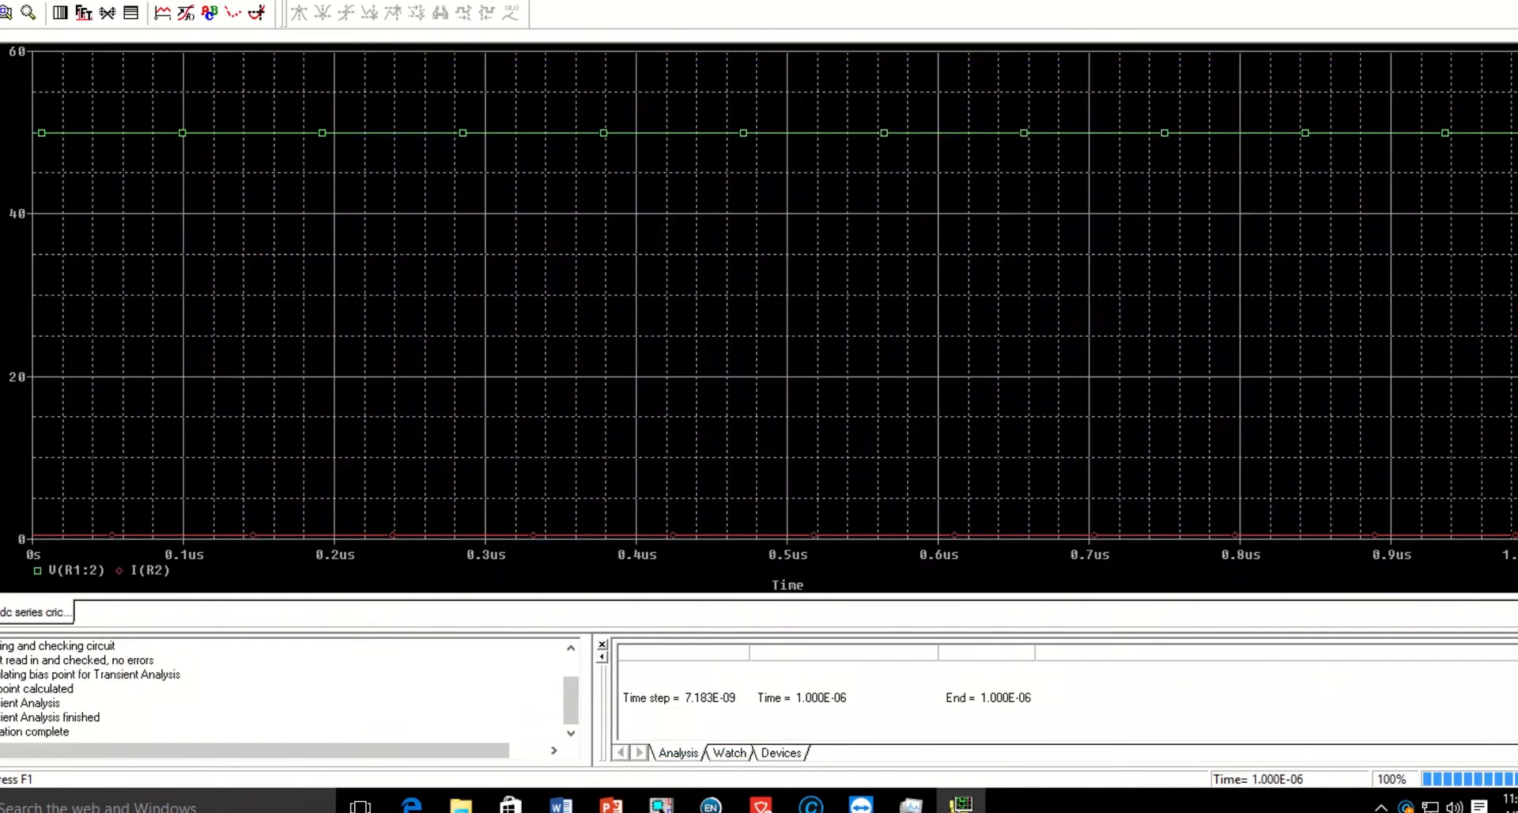